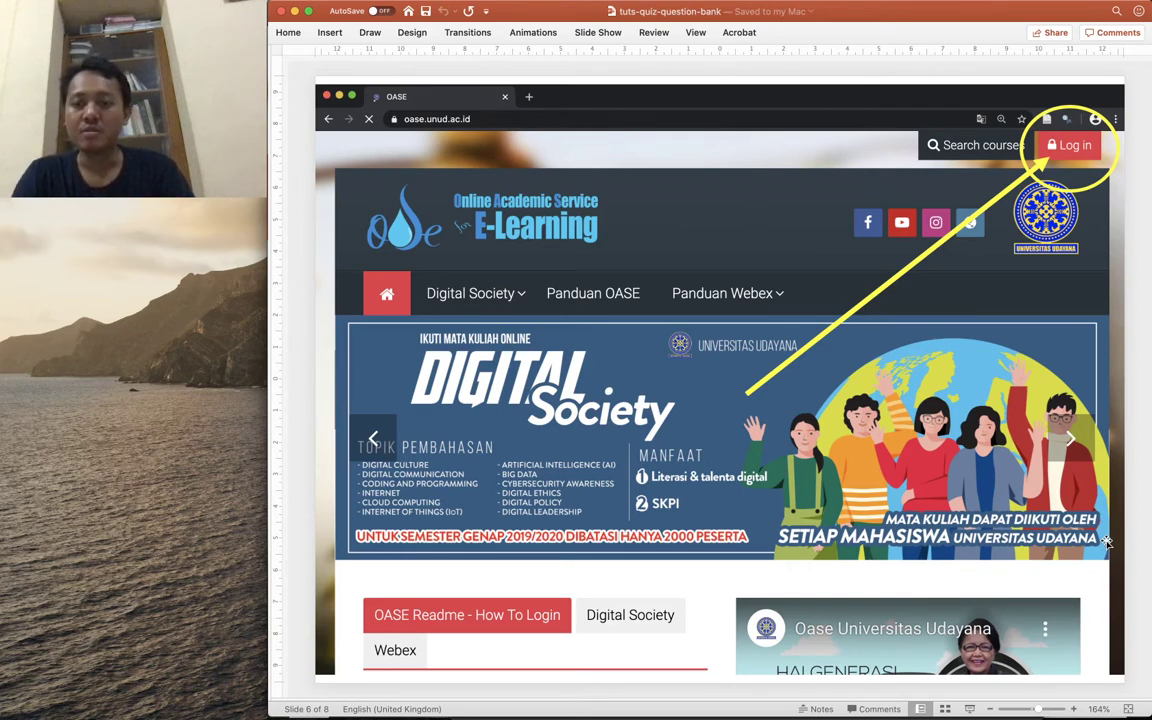
# - Go through the remaining slides on logging in to OASE, up to the OAuth2 login page slide
pyautogui.press('pagedown')
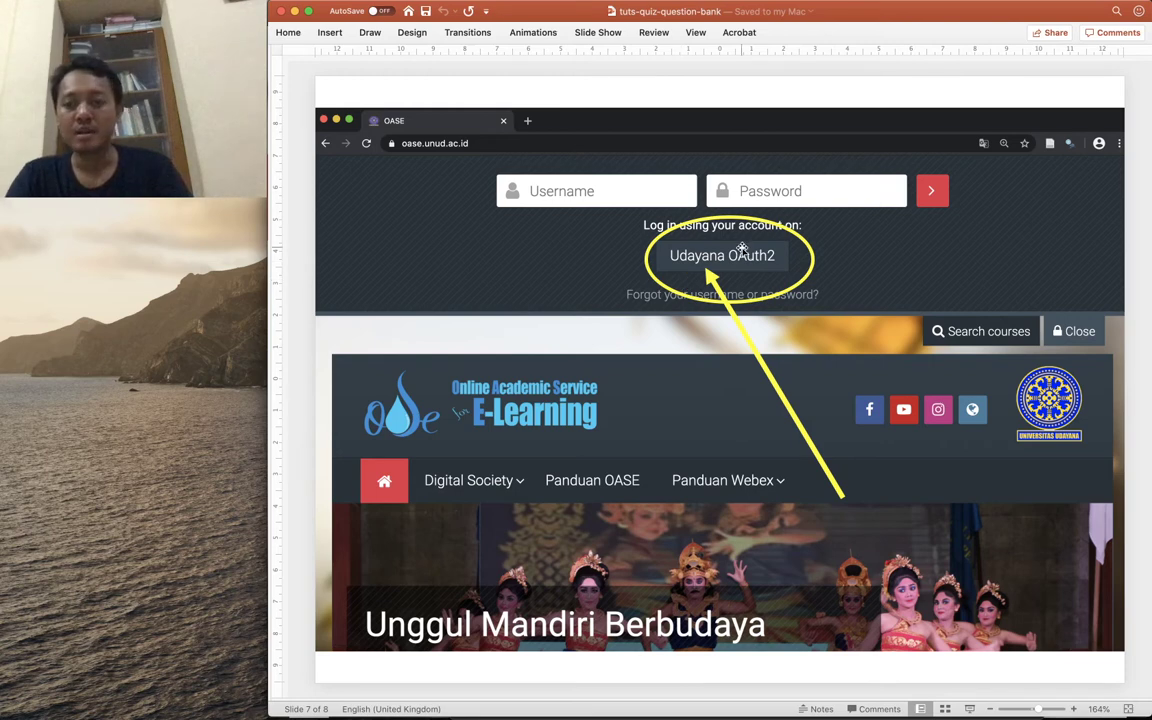
pyautogui.press('pagedown')
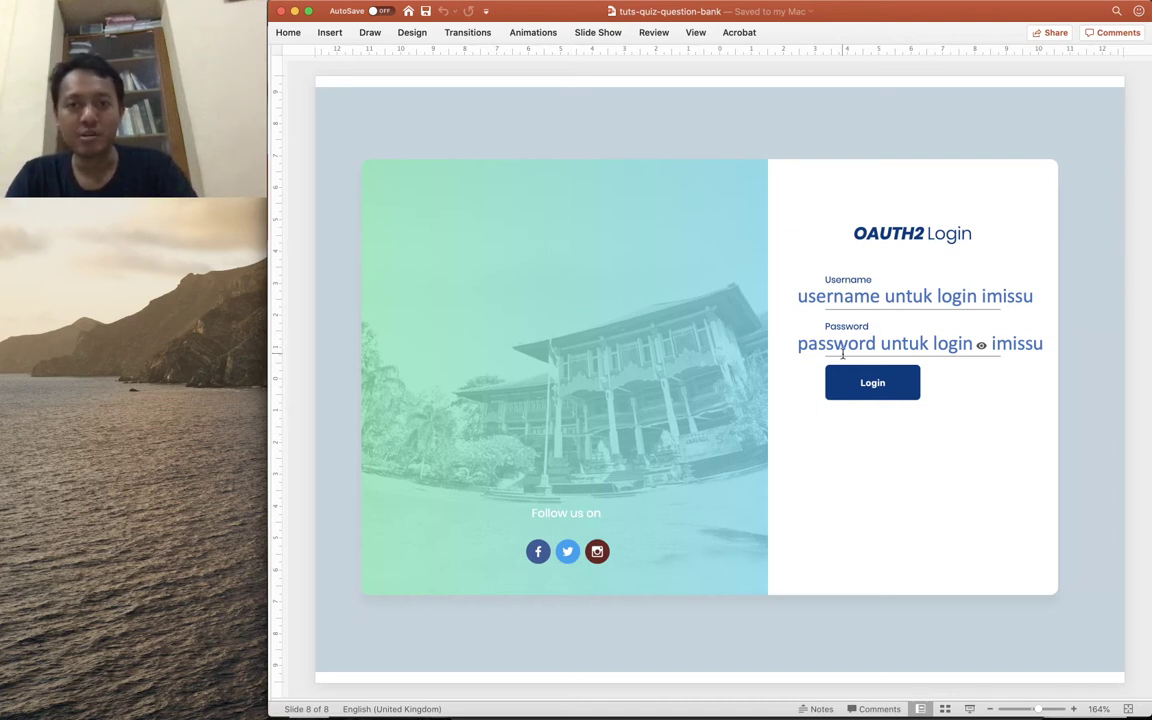
# - Switch to Safari and open the course "Grammar and Usage (Kelas E)" from the OASE dashboard
pyautogui.press('super+Tab')
pyautogui.press('super+Tab')
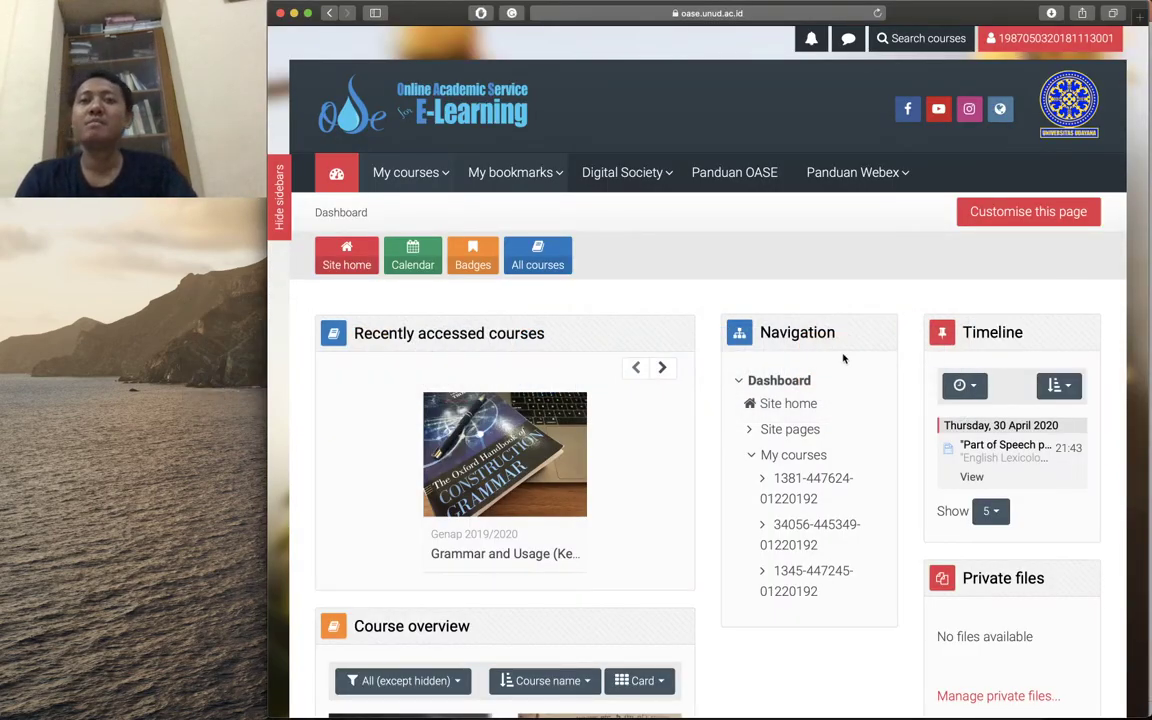
pyautogui.click(442, 173)
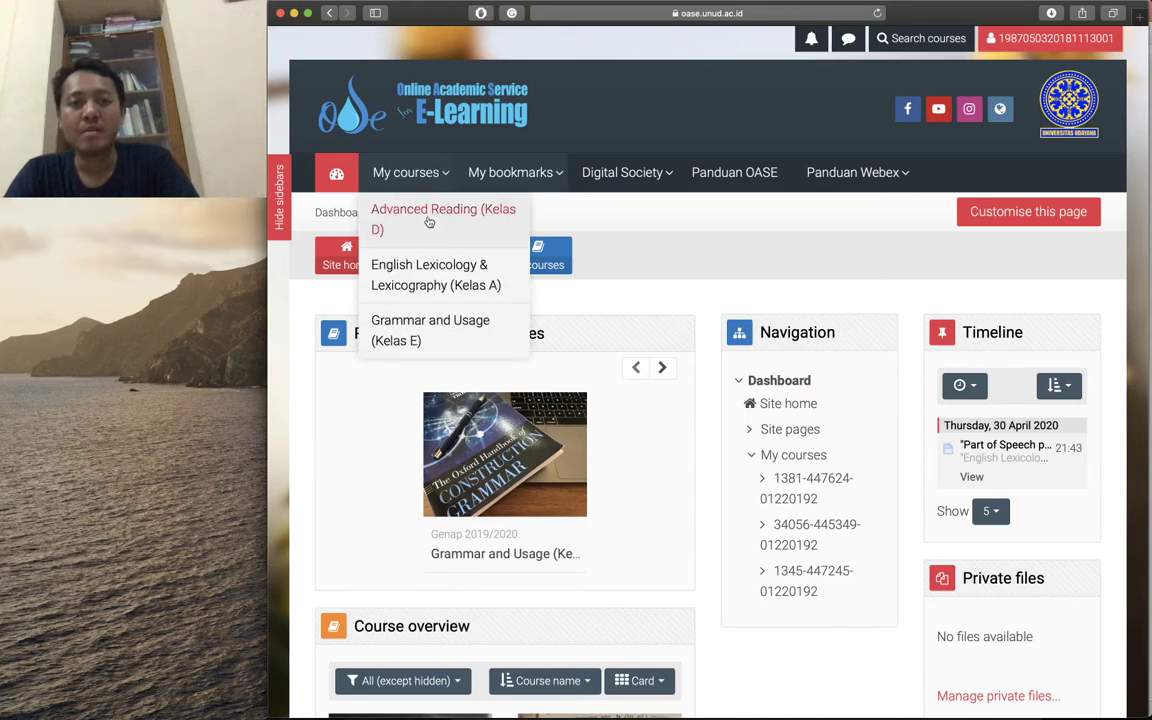
pyautogui.click(441, 327)
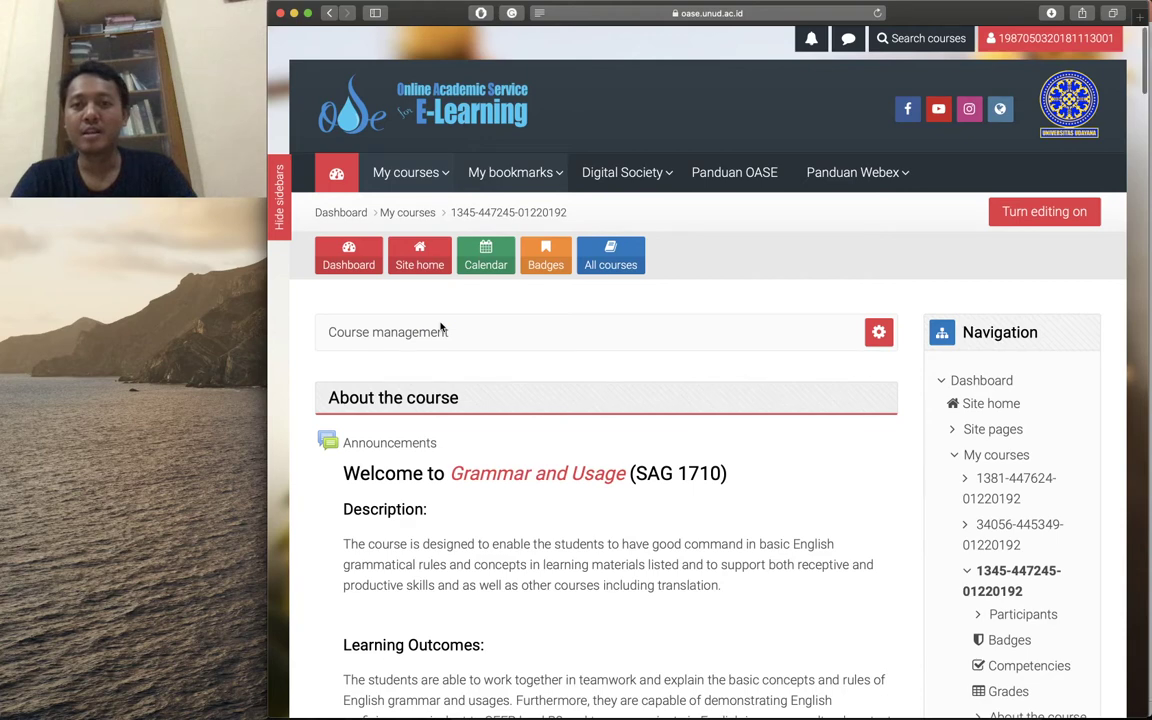
# - Open the Categories page of the question bank in the course administration
pyautogui.scroll(-3, 441, 326)
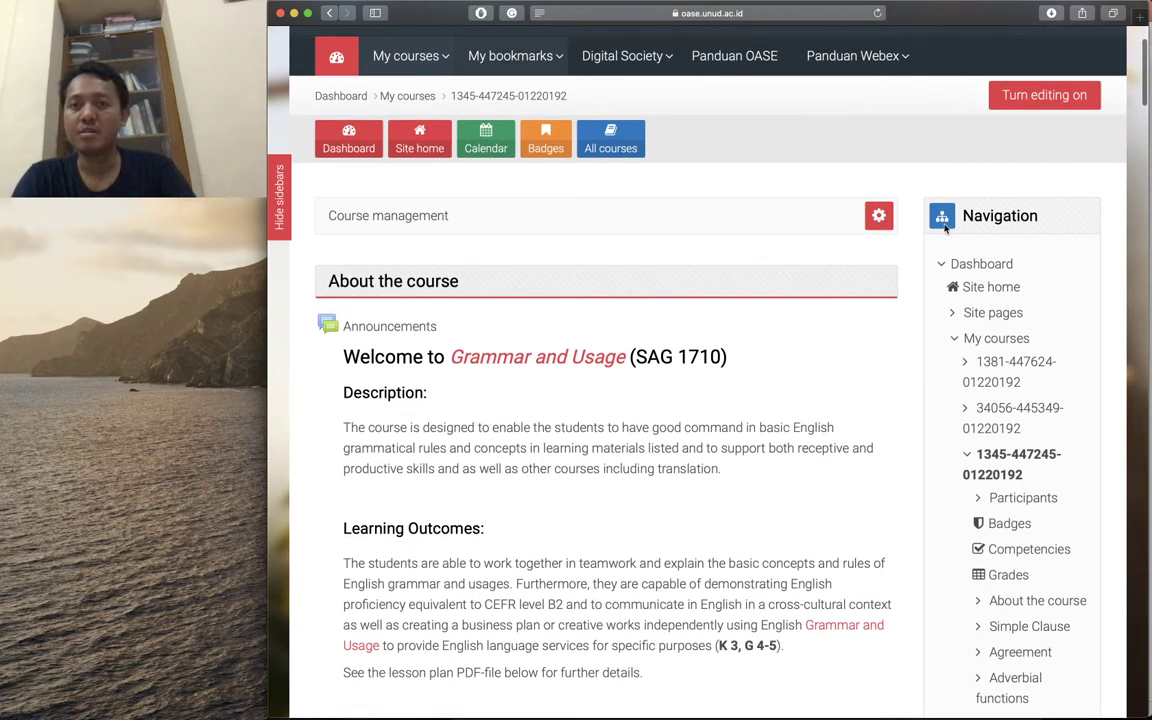
pyautogui.scroll(-1, 1010, 271)
pyautogui.scroll(-10, 1010, 271)
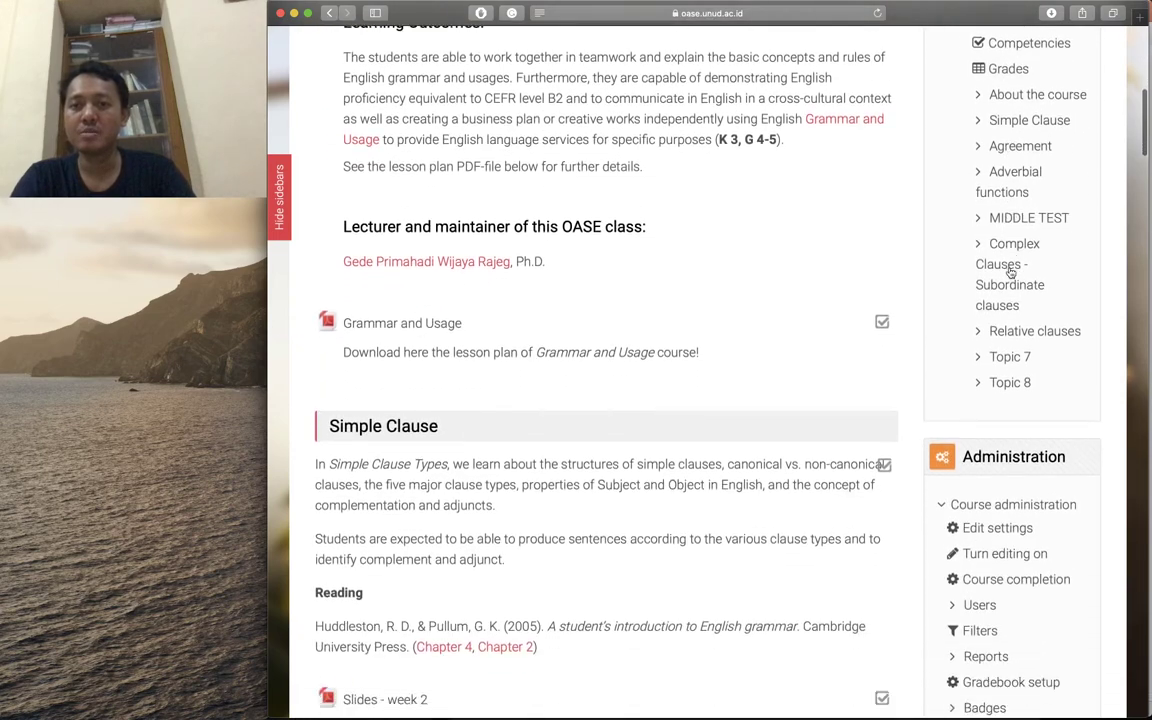
pyautogui.scroll(-3, 1008, 270)
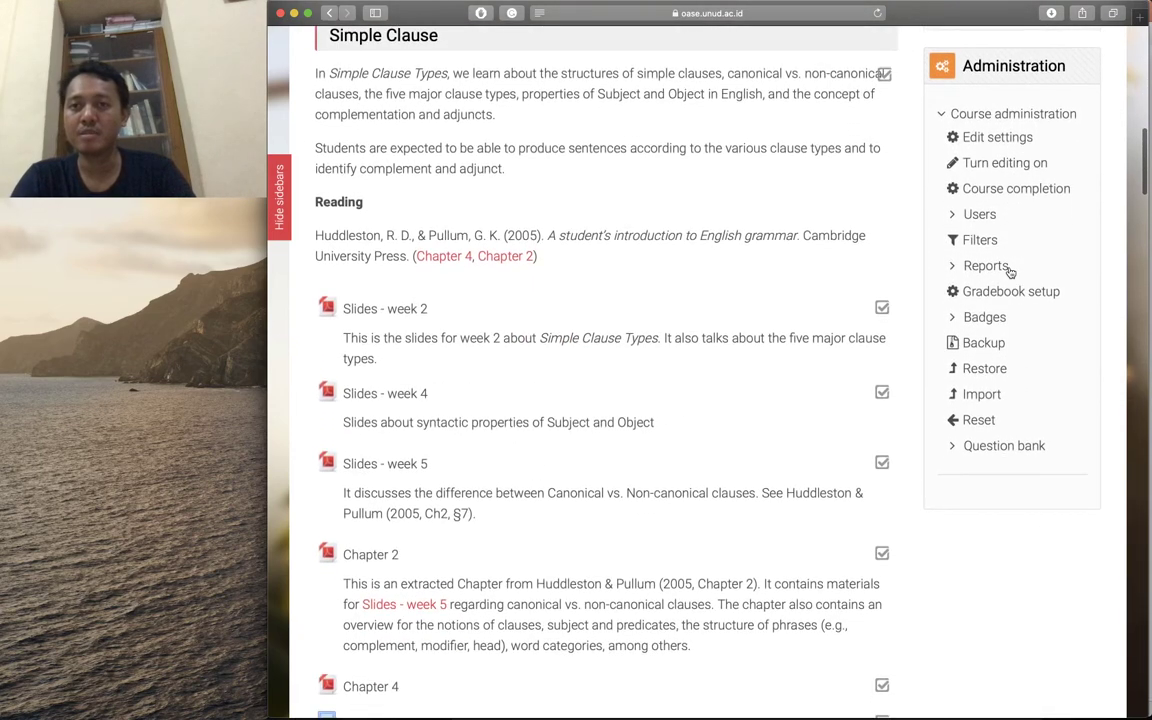
pyautogui.click(954, 450)
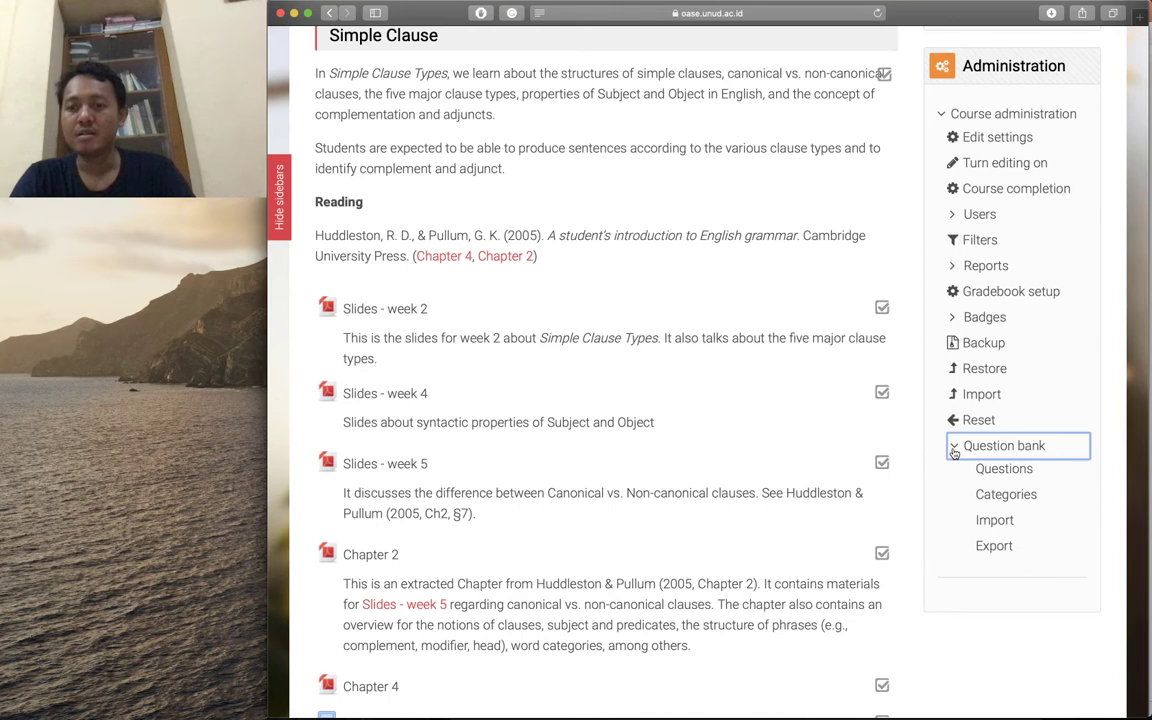
pyautogui.click(1006, 494)
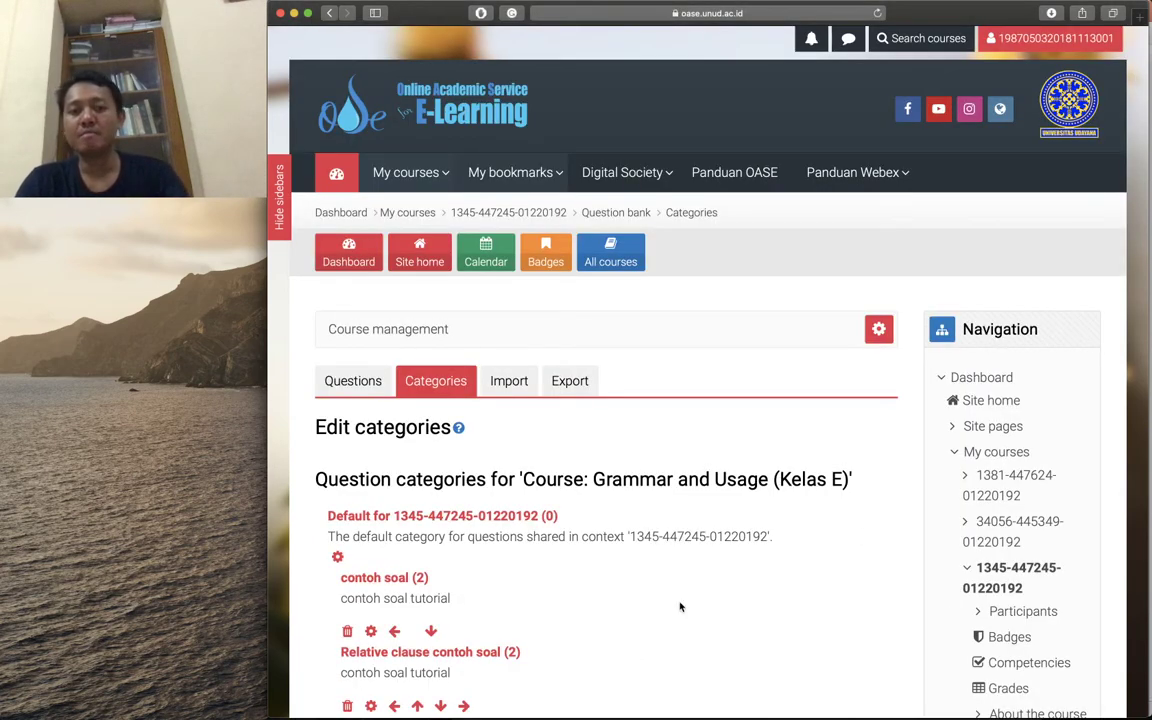
# - Add a question category named "contoh soal tutorial" under the course's default category, leaving the category info and ID number empty
pyautogui.scroll(-3, 681, 609)
pyautogui.scroll(-8, 680, 606)
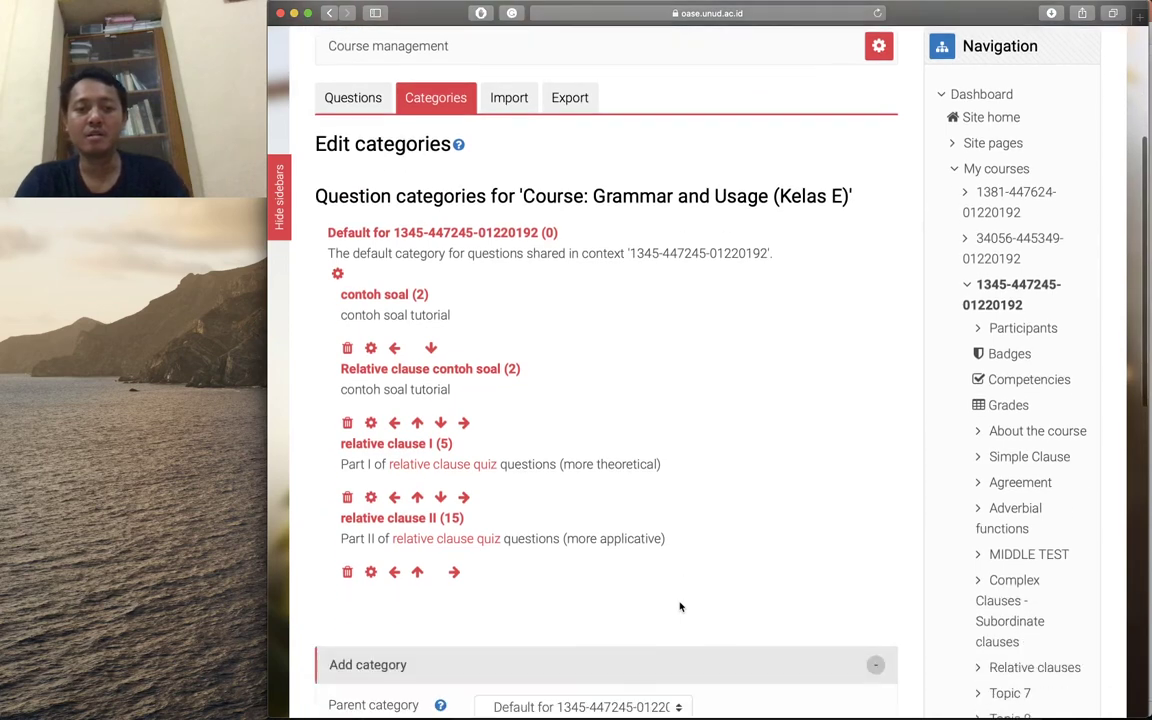
pyautogui.scroll(-2, 678, 600)
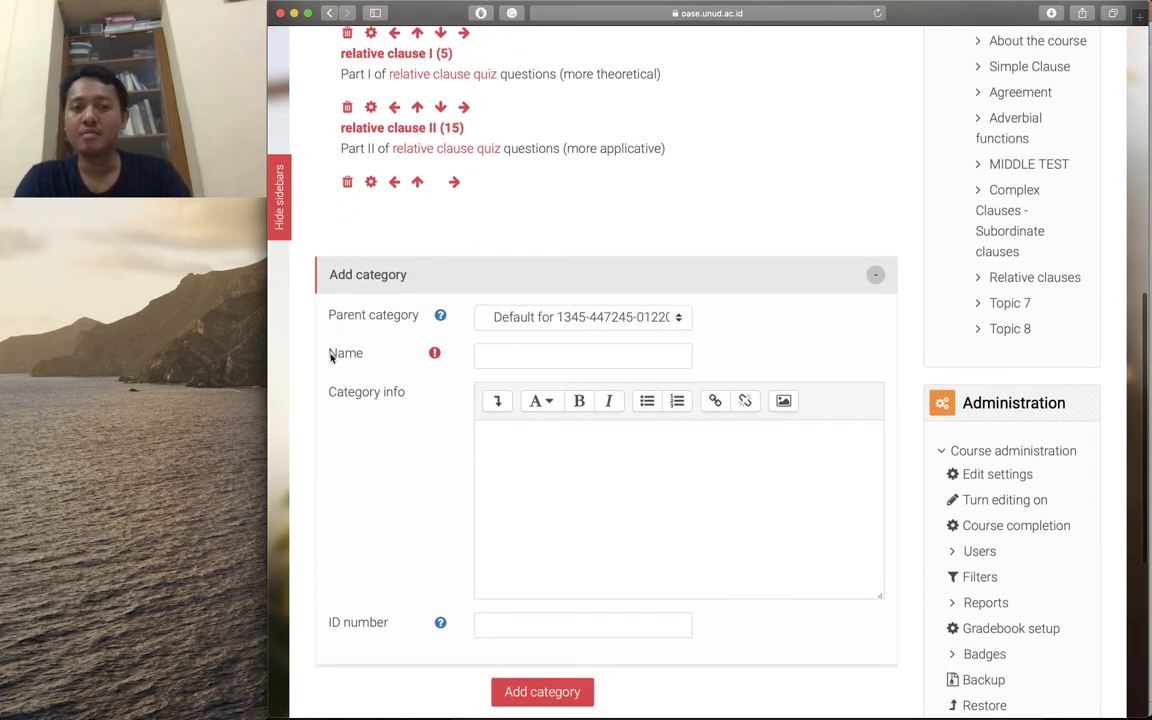
pyautogui.click(528, 358)
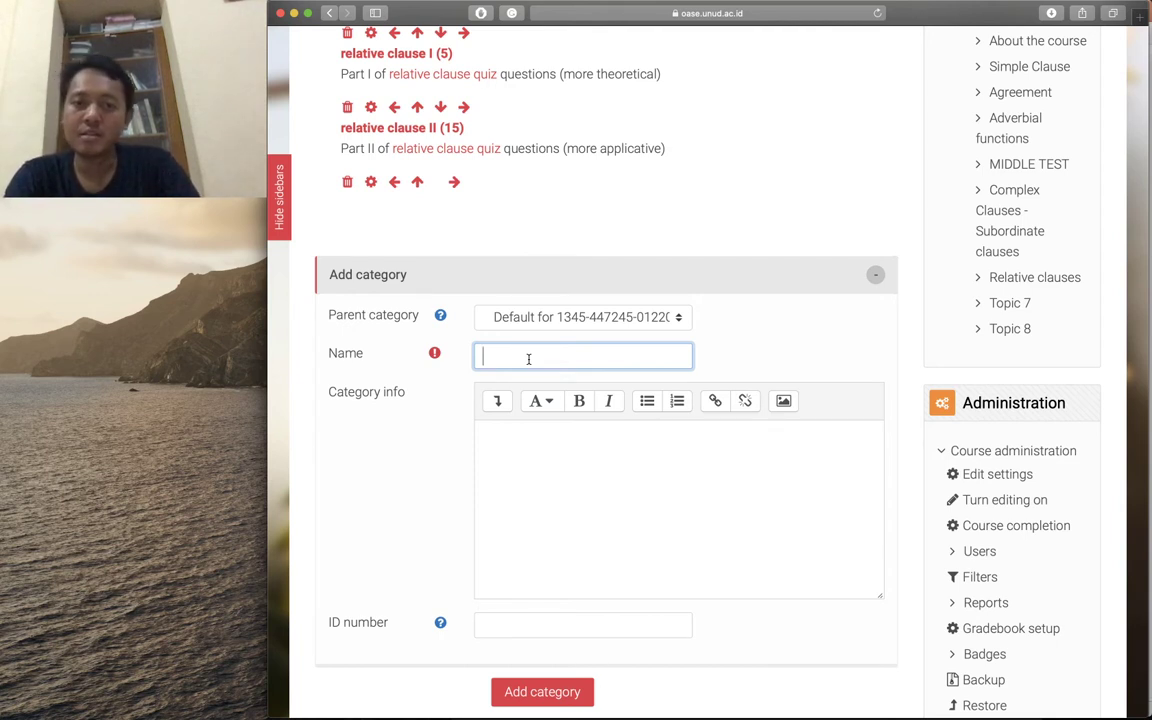
pyautogui.write('contoh soal')
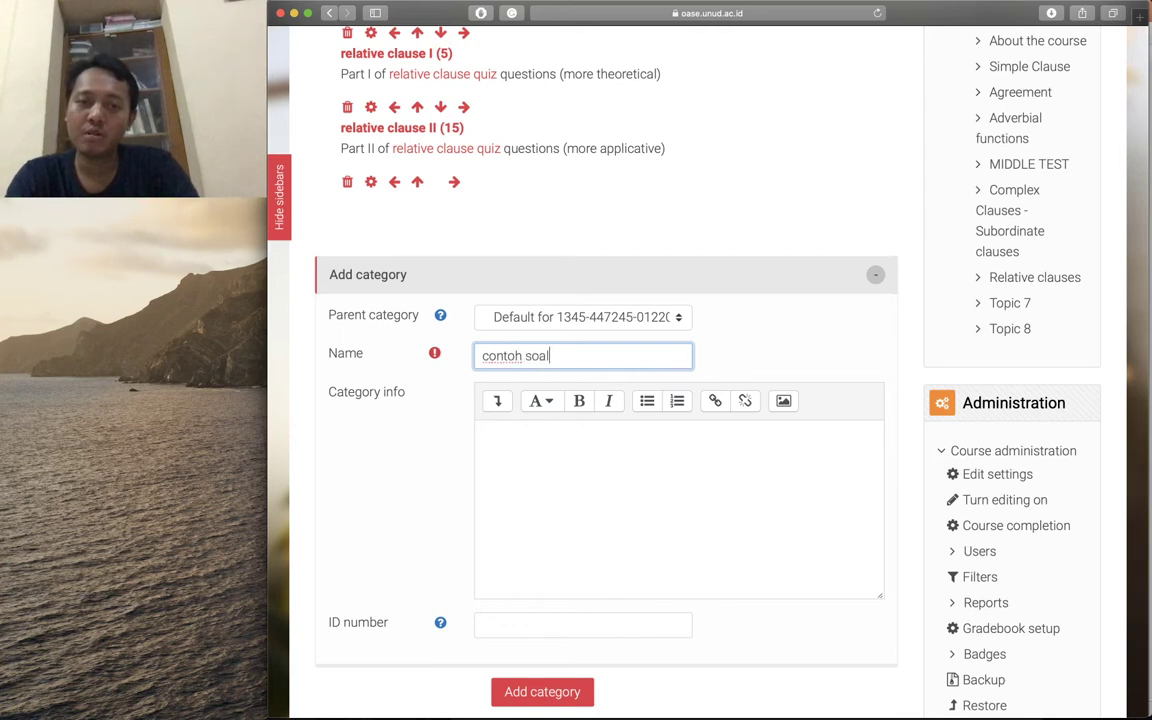
pyautogui.write(' tutorial')
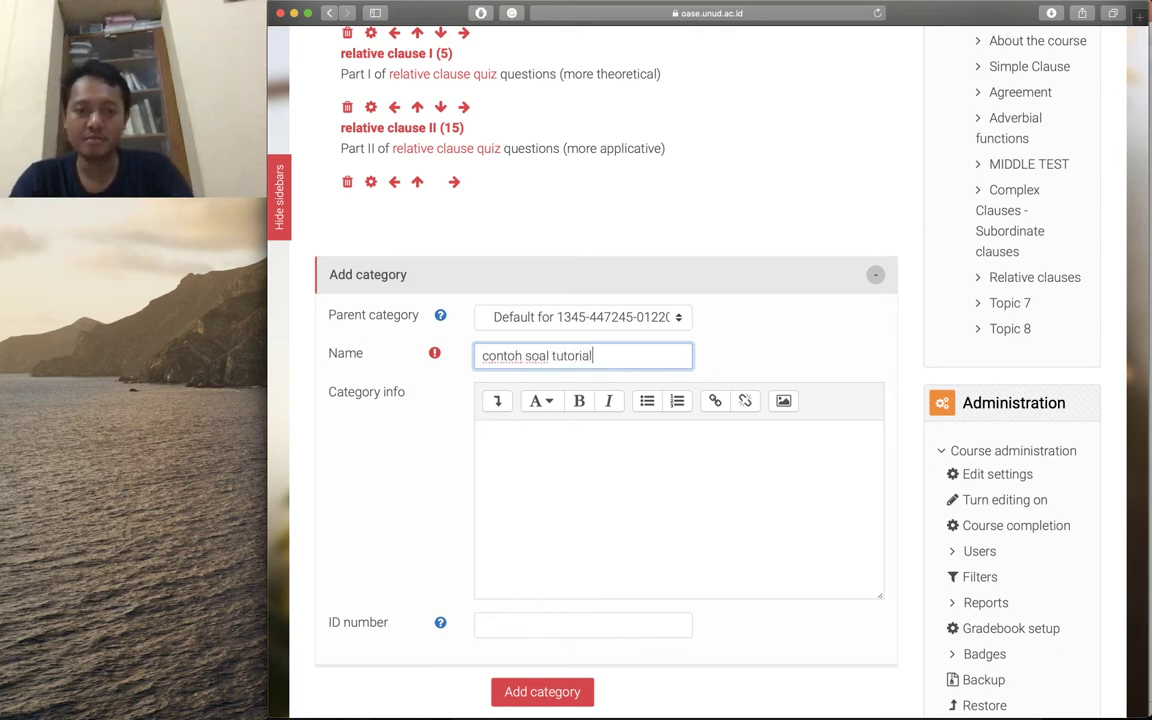
pyautogui.click(496, 474)
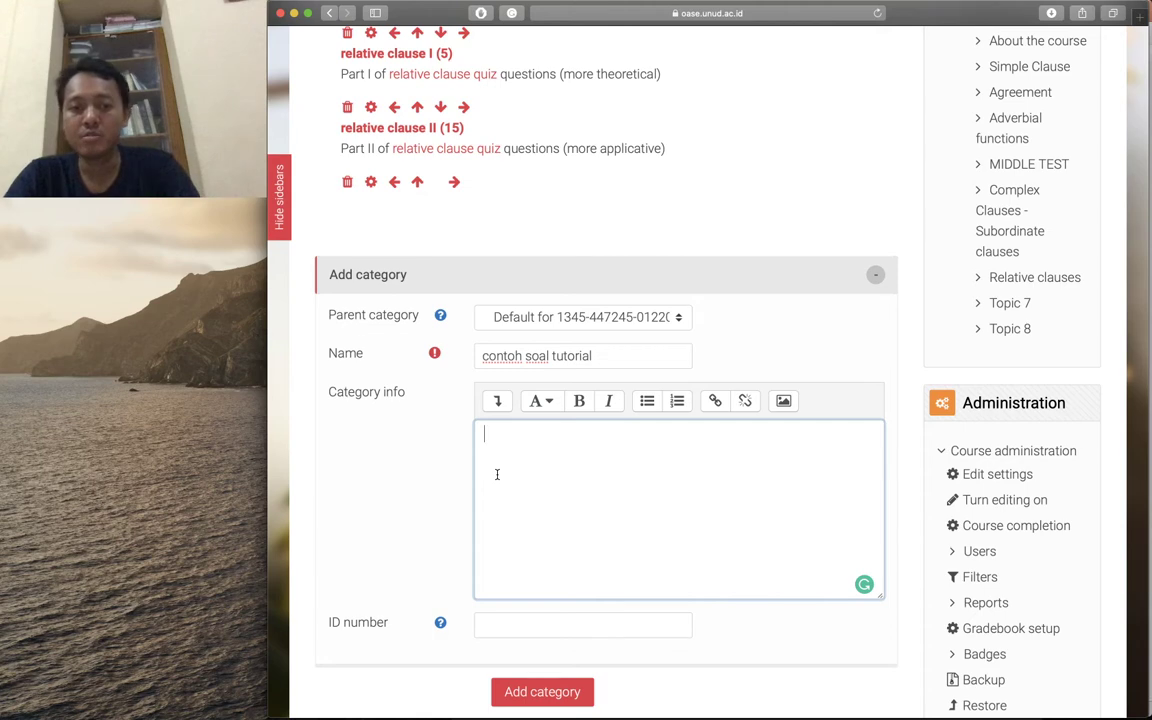
pyautogui.scroll(-4, 496, 474)
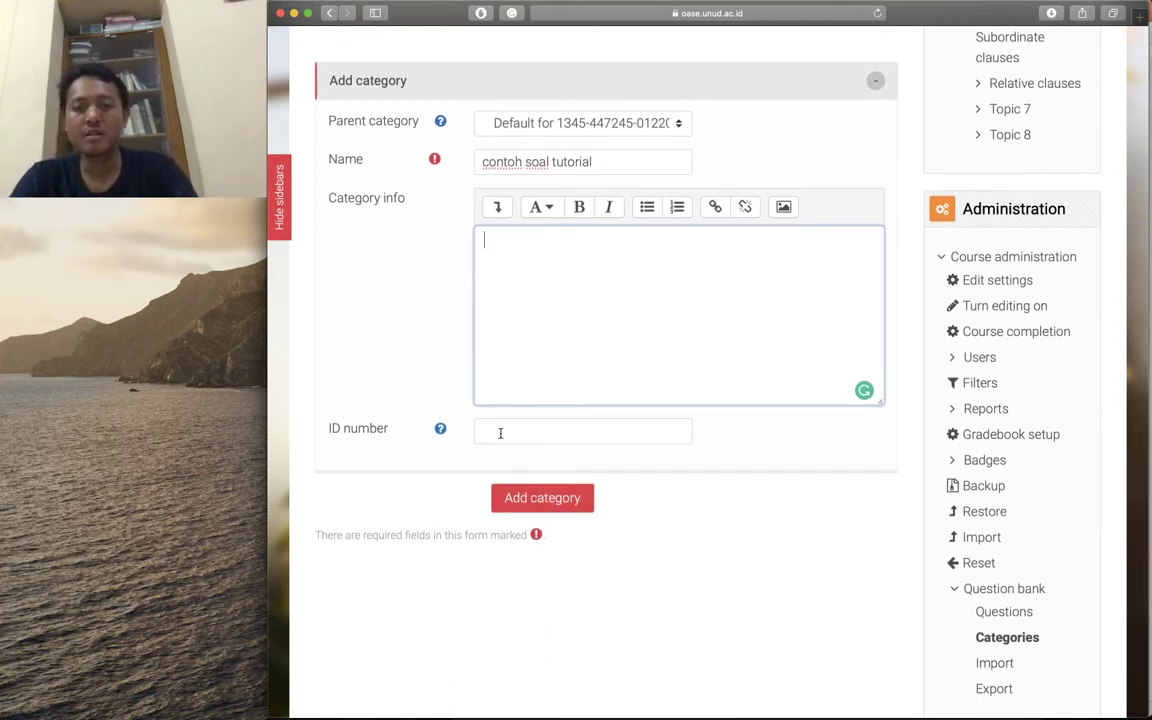
pyautogui.click(531, 495)
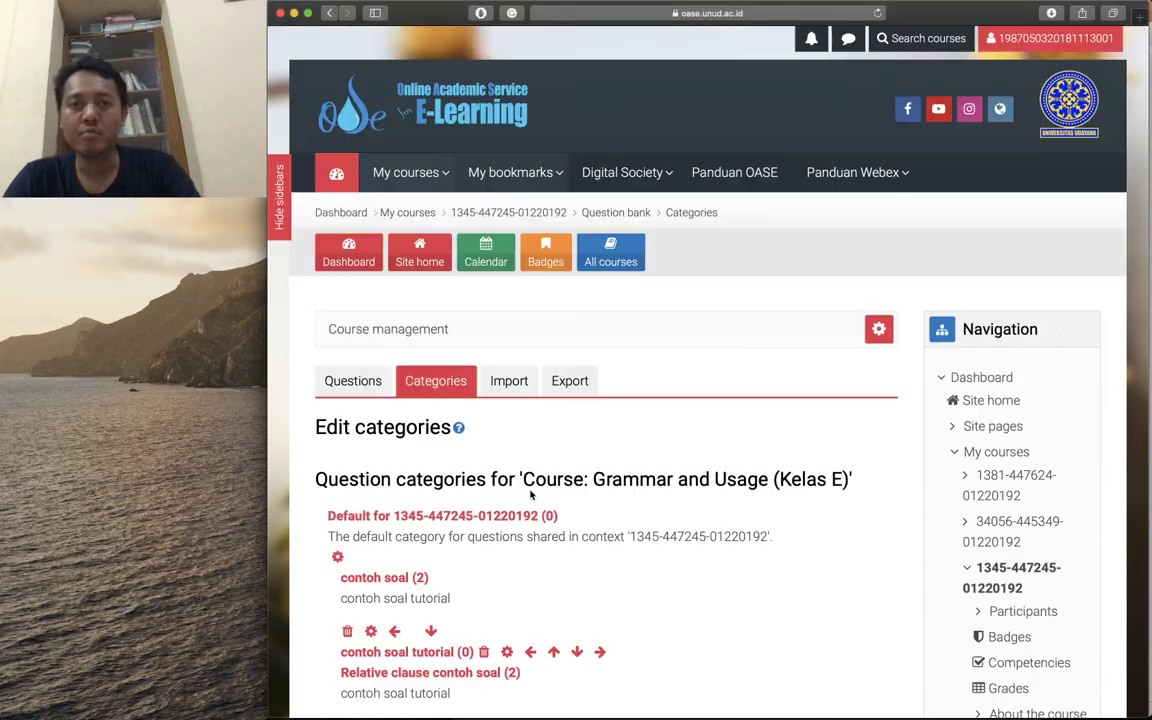
# - Open the question bank's question list and select the category "contoh soal tutorial"
pyautogui.scroll(-6, 531, 495)
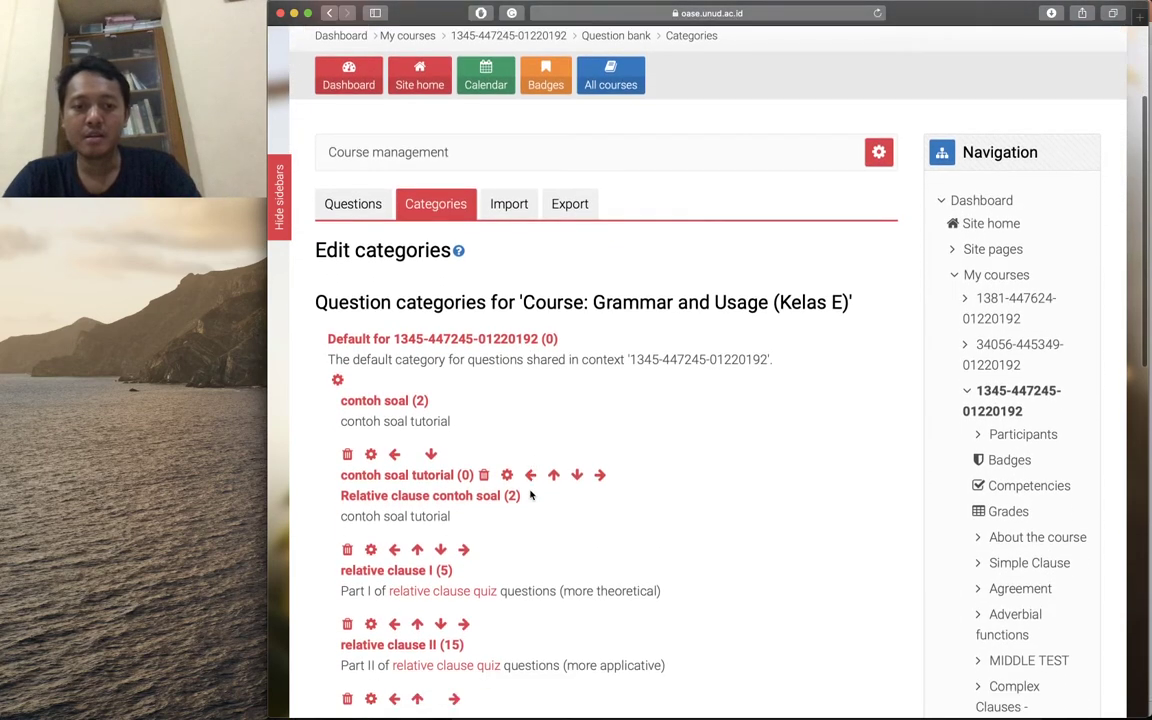
pyautogui.scroll(-1, 531, 495)
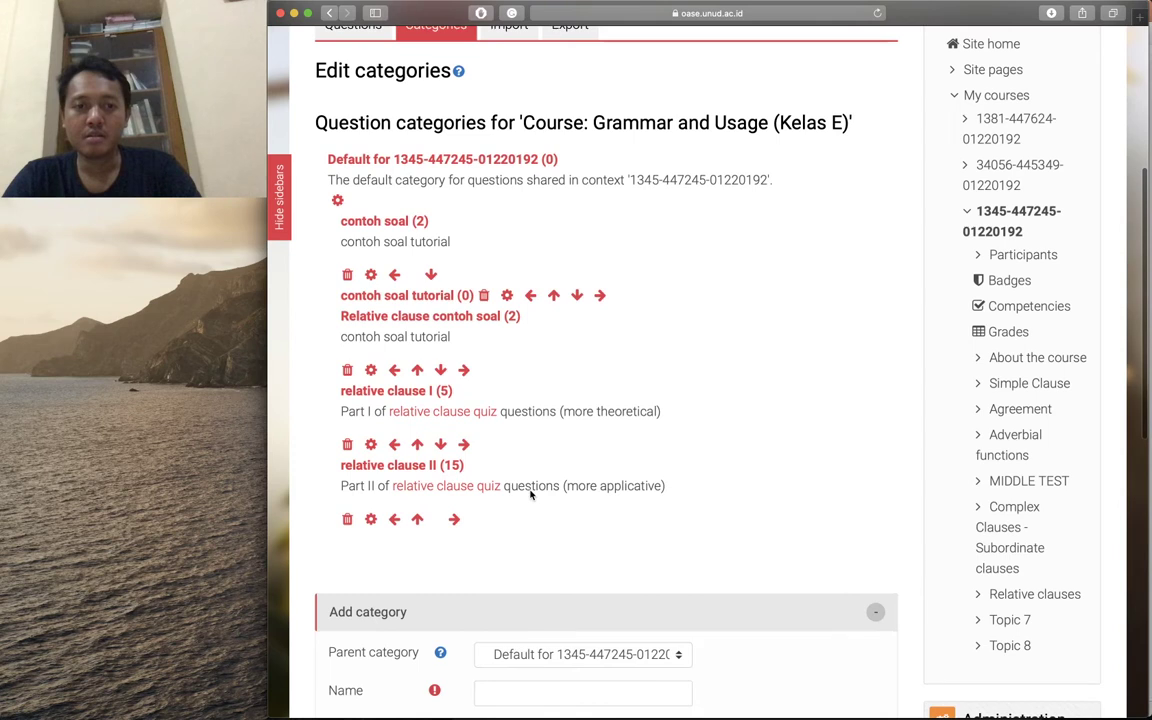
pyautogui.scroll(1, 531, 495)
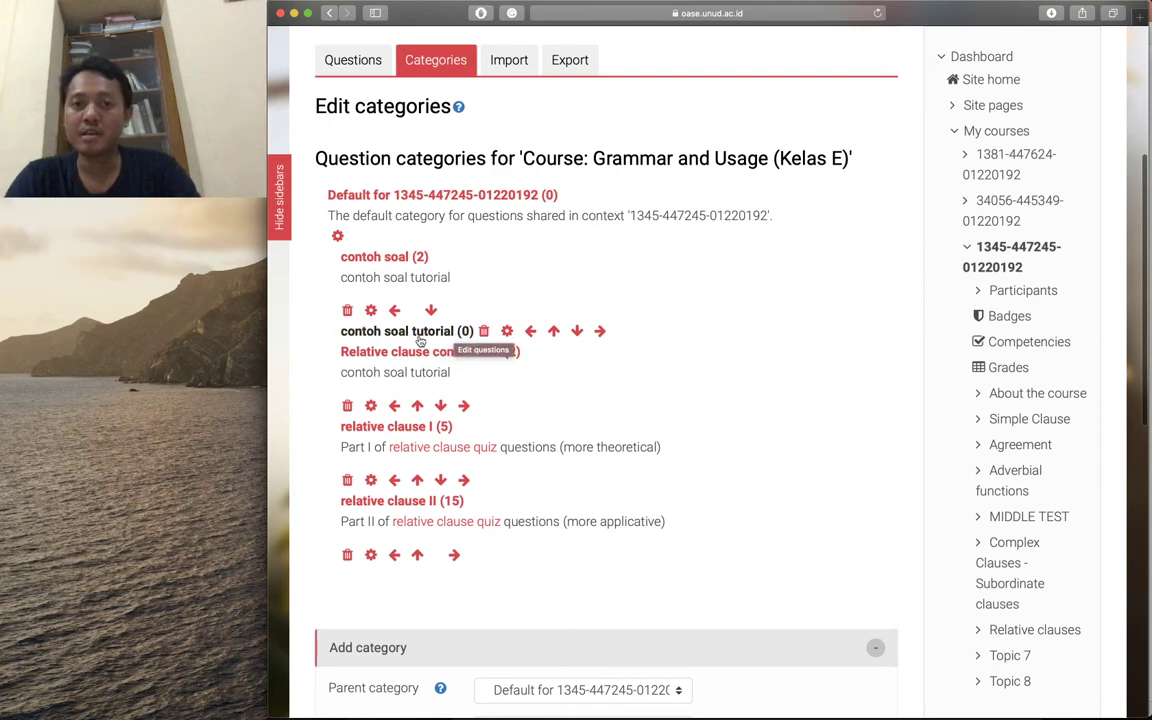
pyautogui.scroll(2, 538, 283)
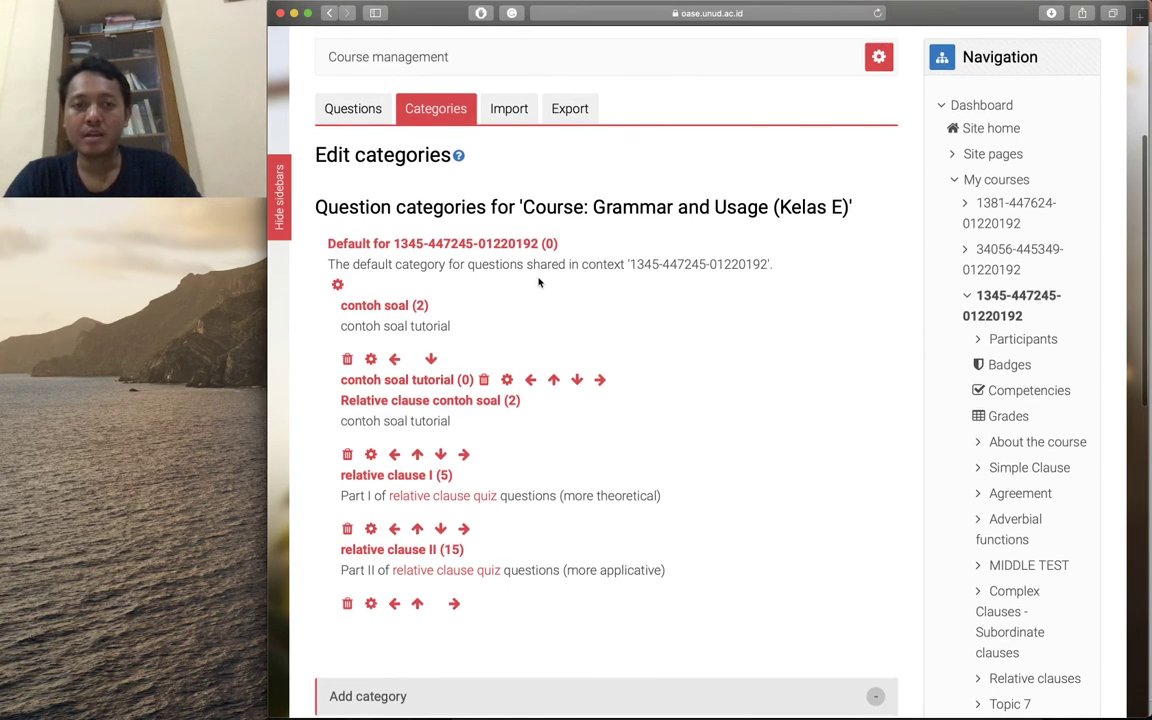
pyautogui.click(355, 113)
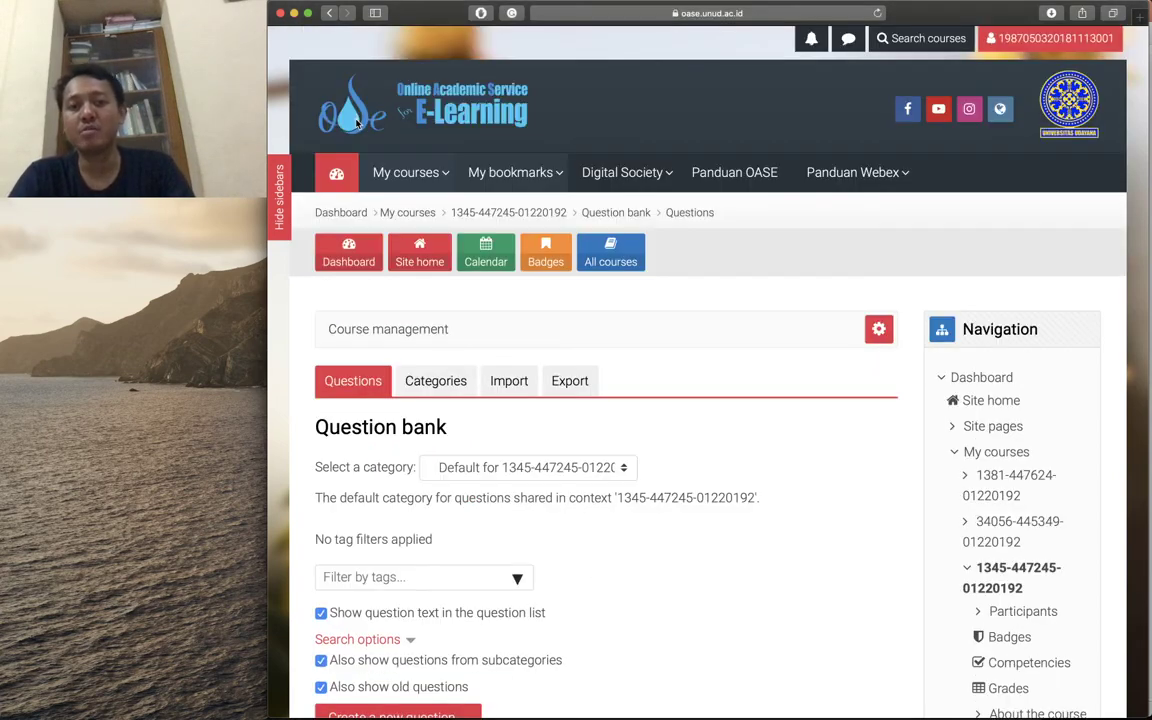
pyautogui.click(405, 172)
pyautogui.scroll(-3, 560, 330)
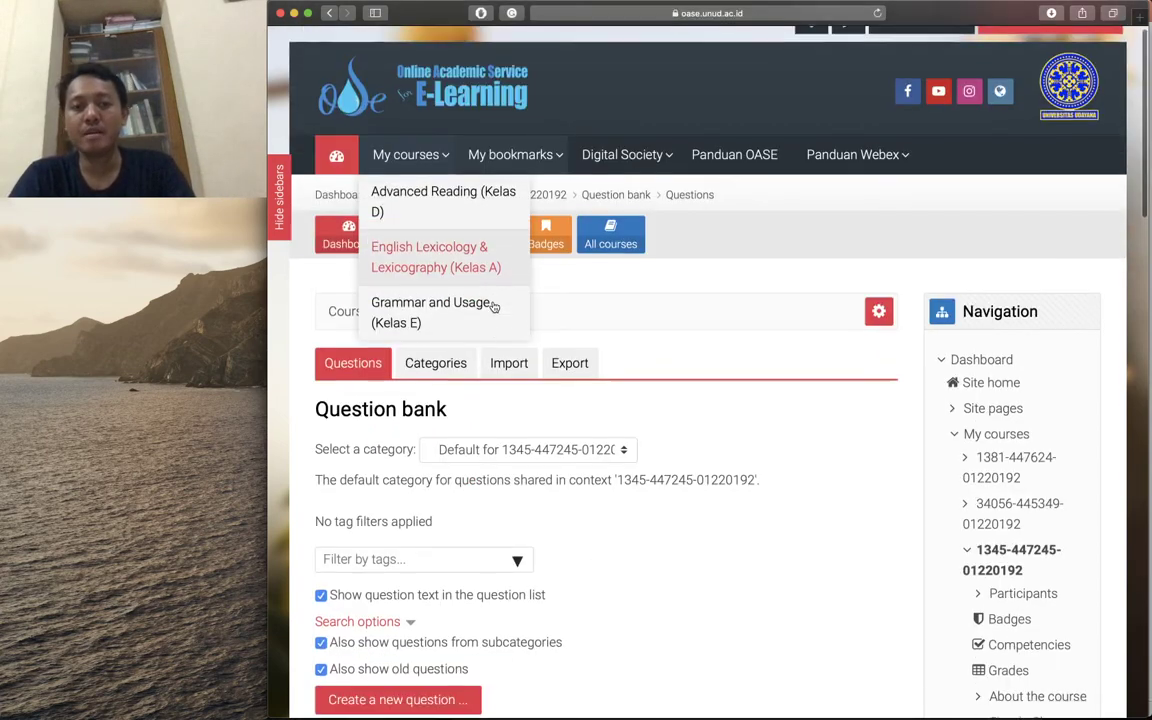
pyautogui.scroll(-2, 661, 358)
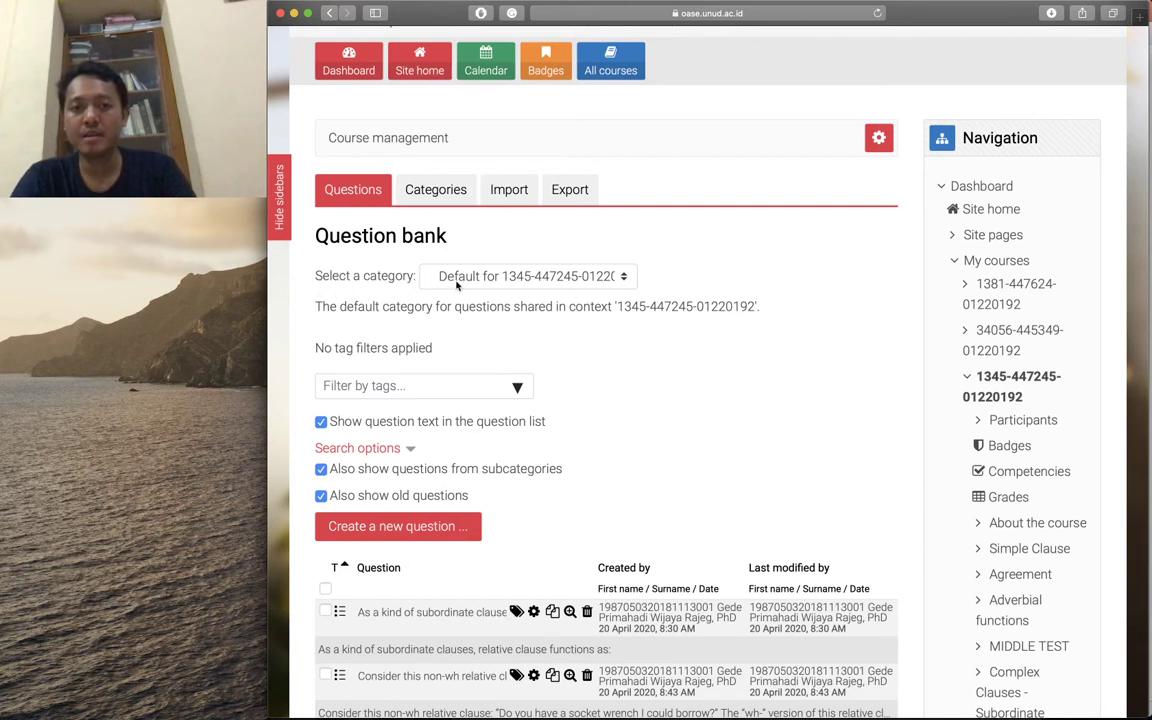
pyautogui.click(623, 280)
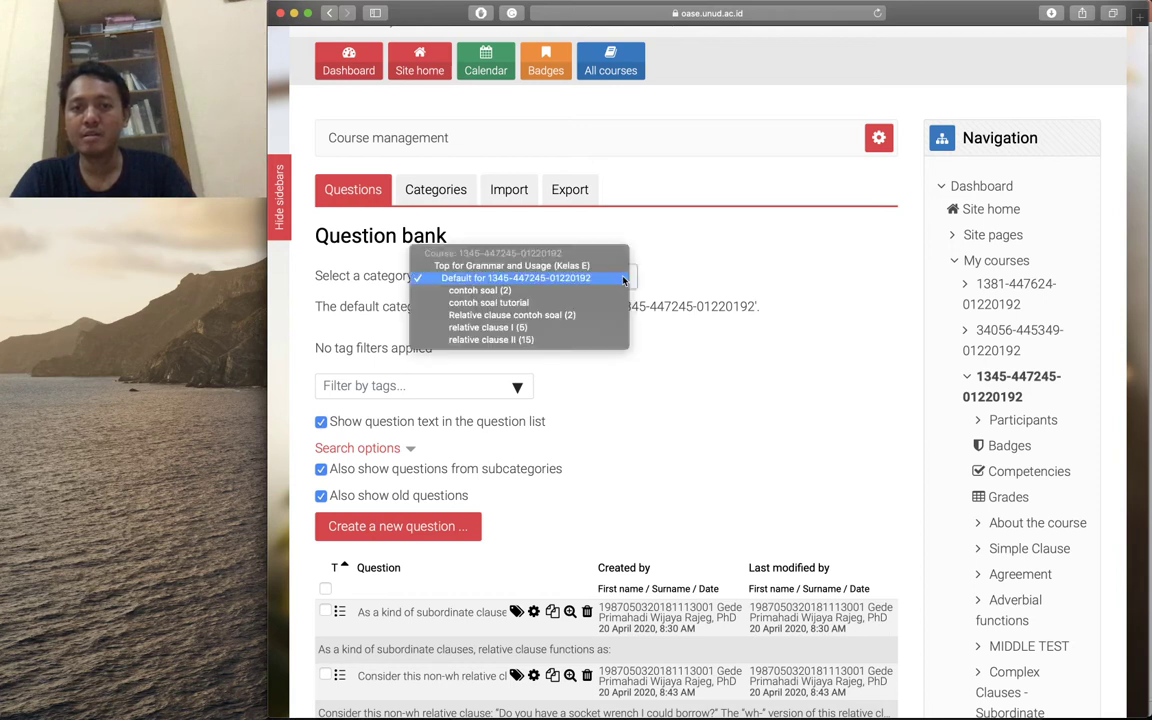
pyautogui.click(510, 303)
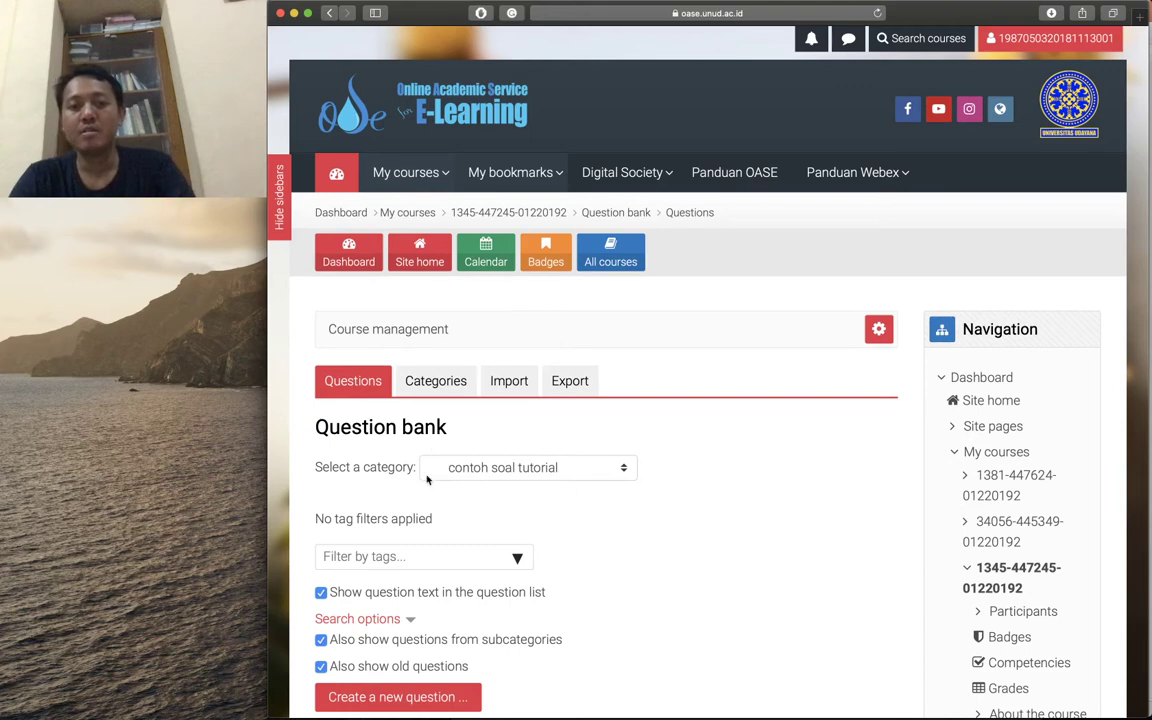
# - Start a new question of the type Multiple choice in the selected category
pyautogui.scroll(-5, 544, 506)
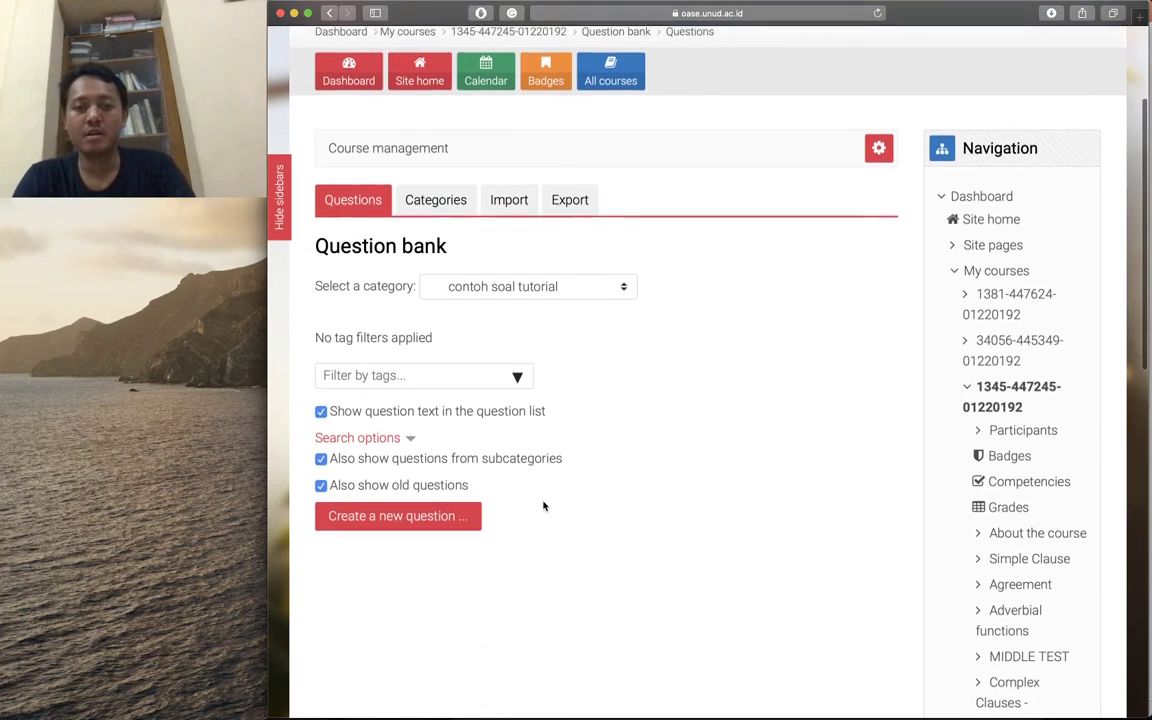
pyautogui.scroll(-4, 544, 506)
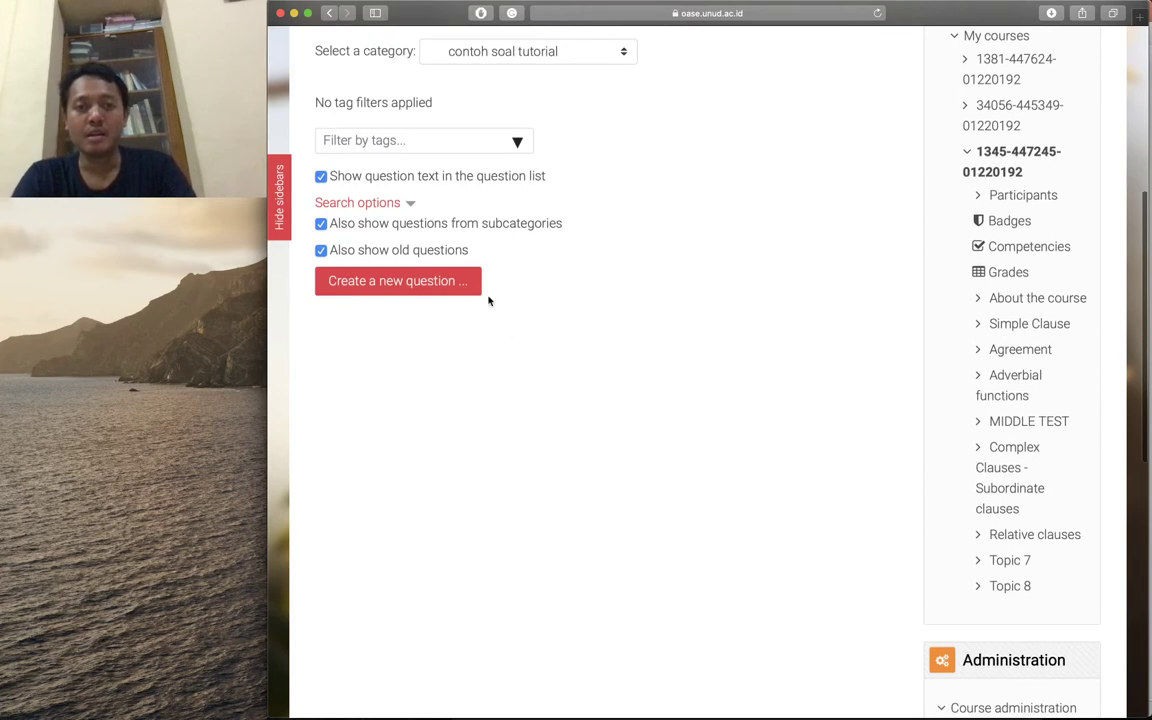
pyautogui.click(412, 291)
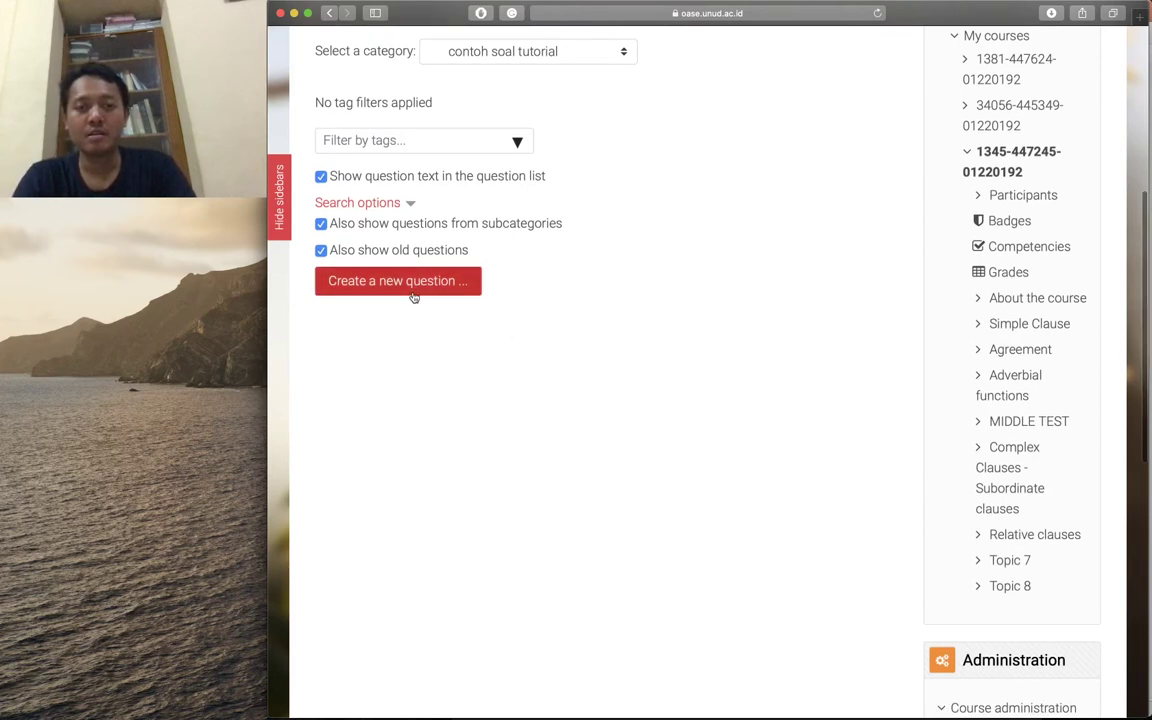
pyautogui.scroll(-6, 571, 301)
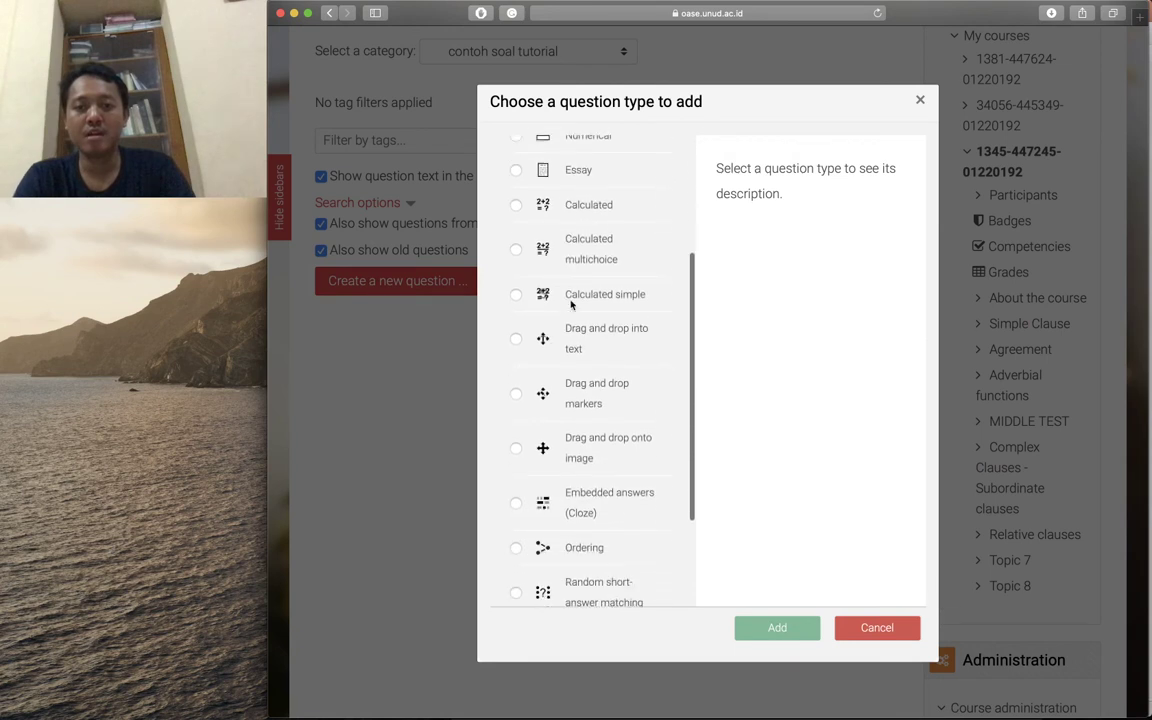
pyautogui.scroll(-2, 571, 304)
pyautogui.scroll(10, 571, 304)
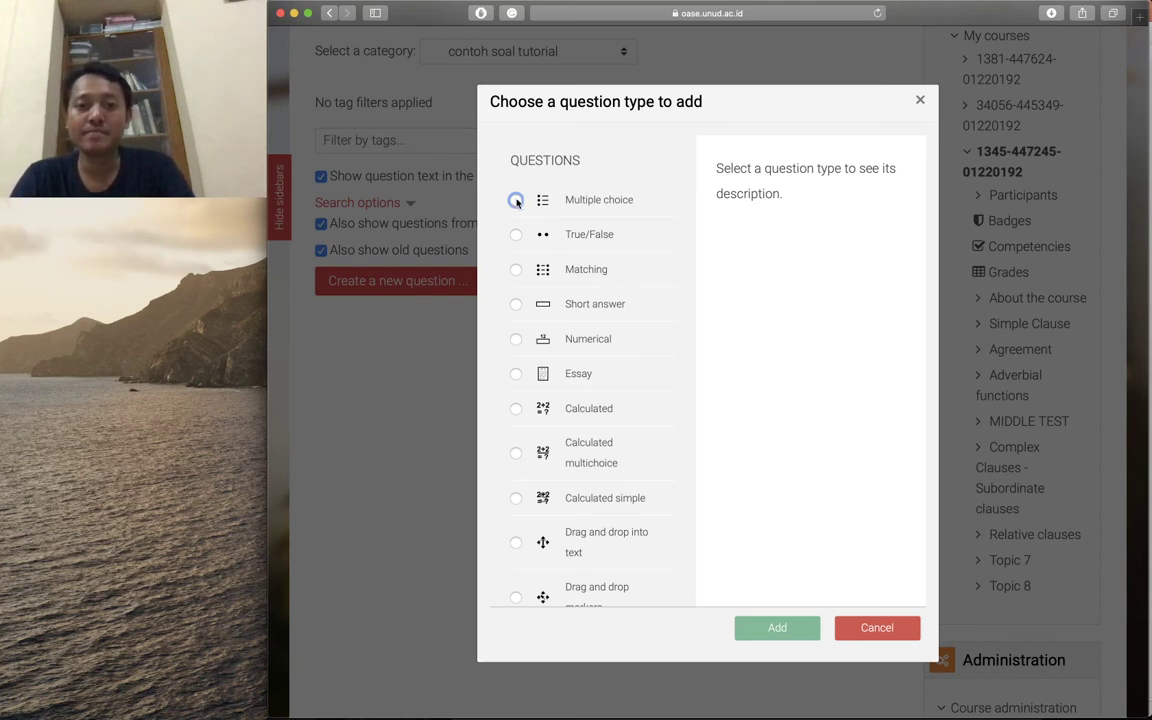
pyautogui.click(516, 201)
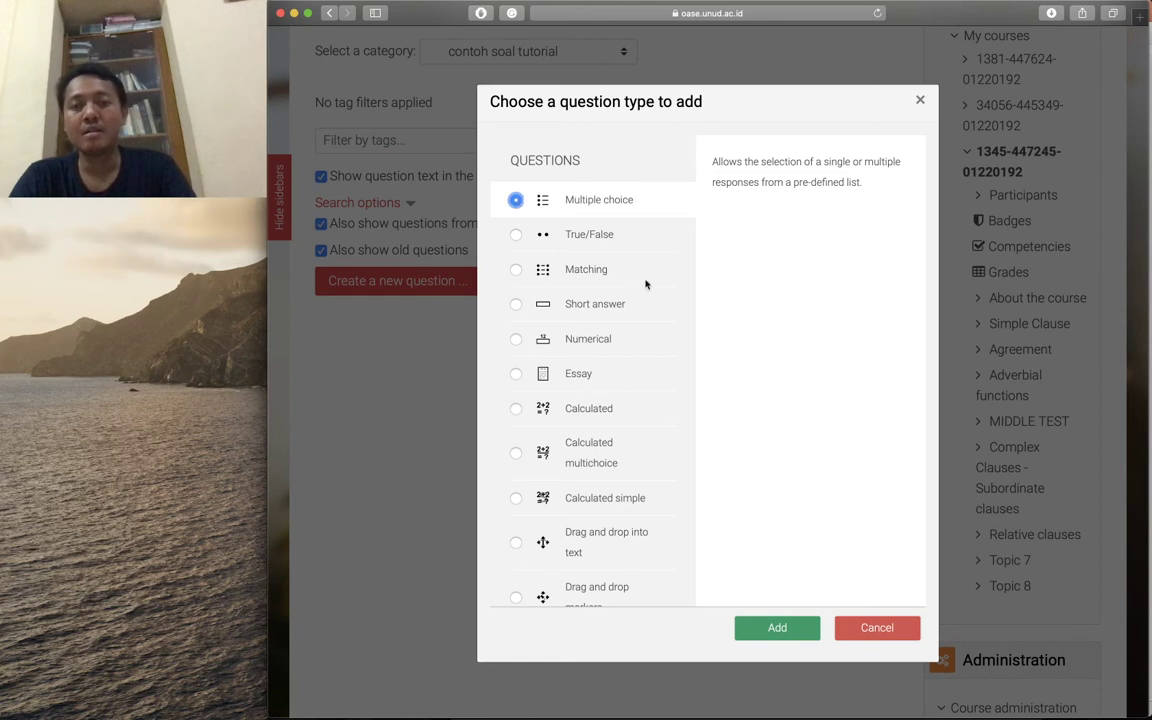
pyautogui.scroll(-1, 668, 373)
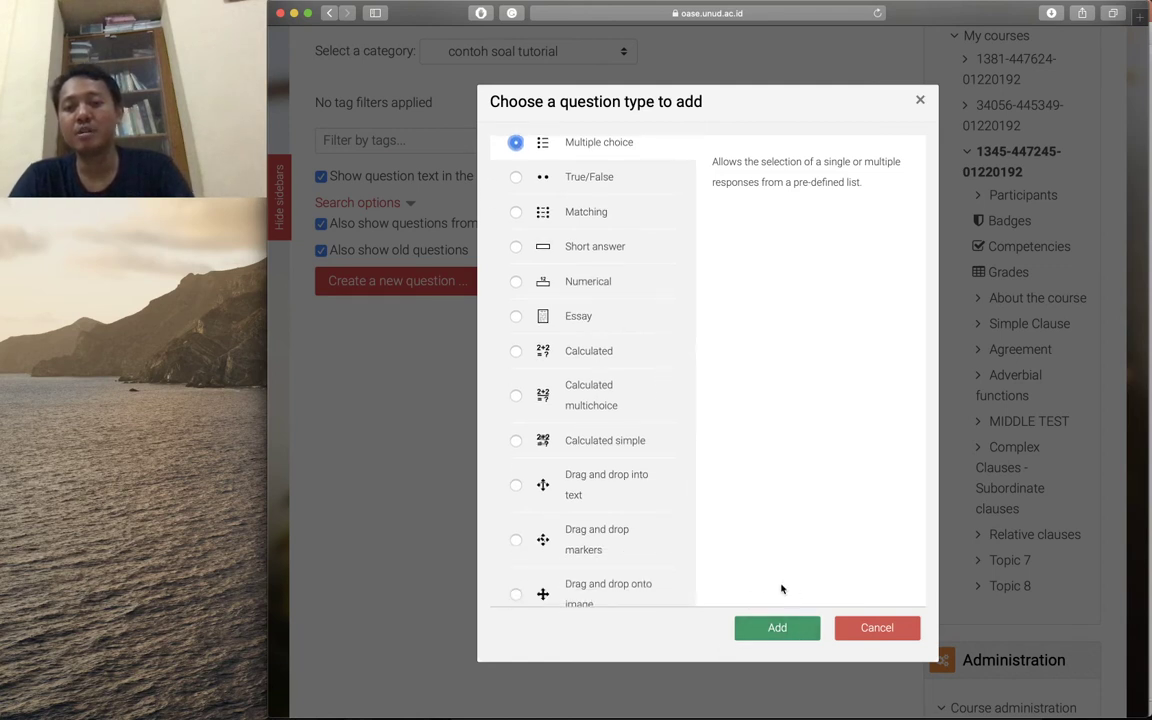
pyautogui.click(777, 636)
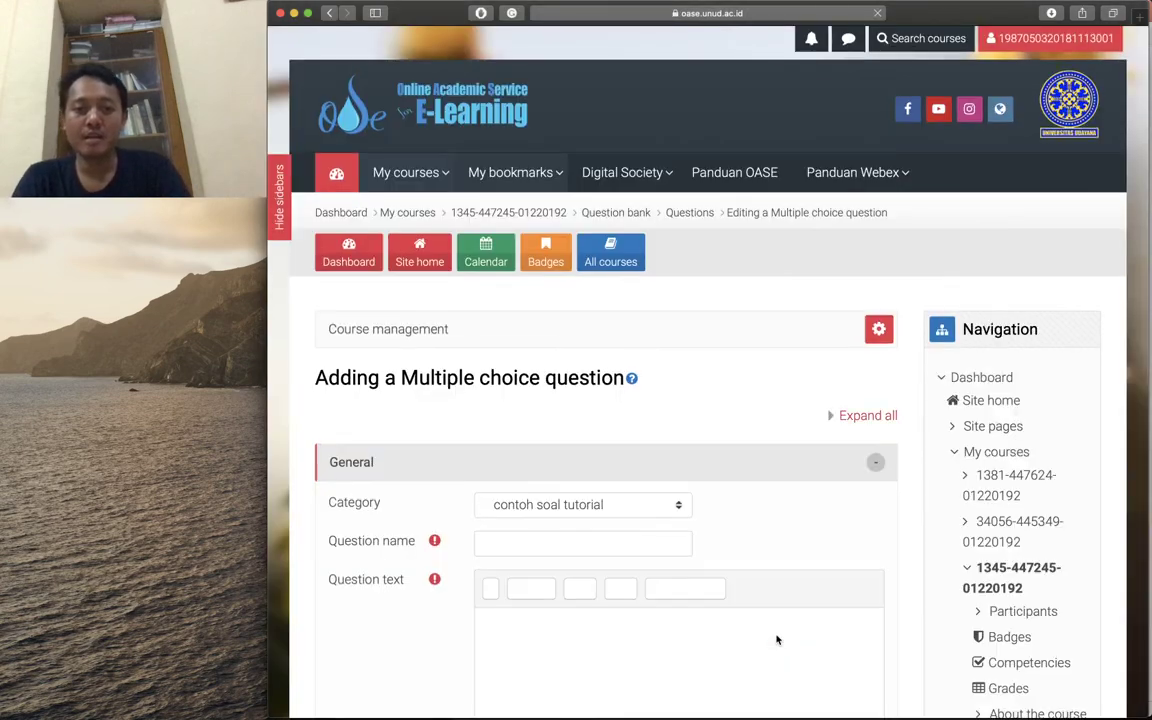
# - Name the new multiple choice question "Q1"
pyautogui.scroll(-5, 777, 640)
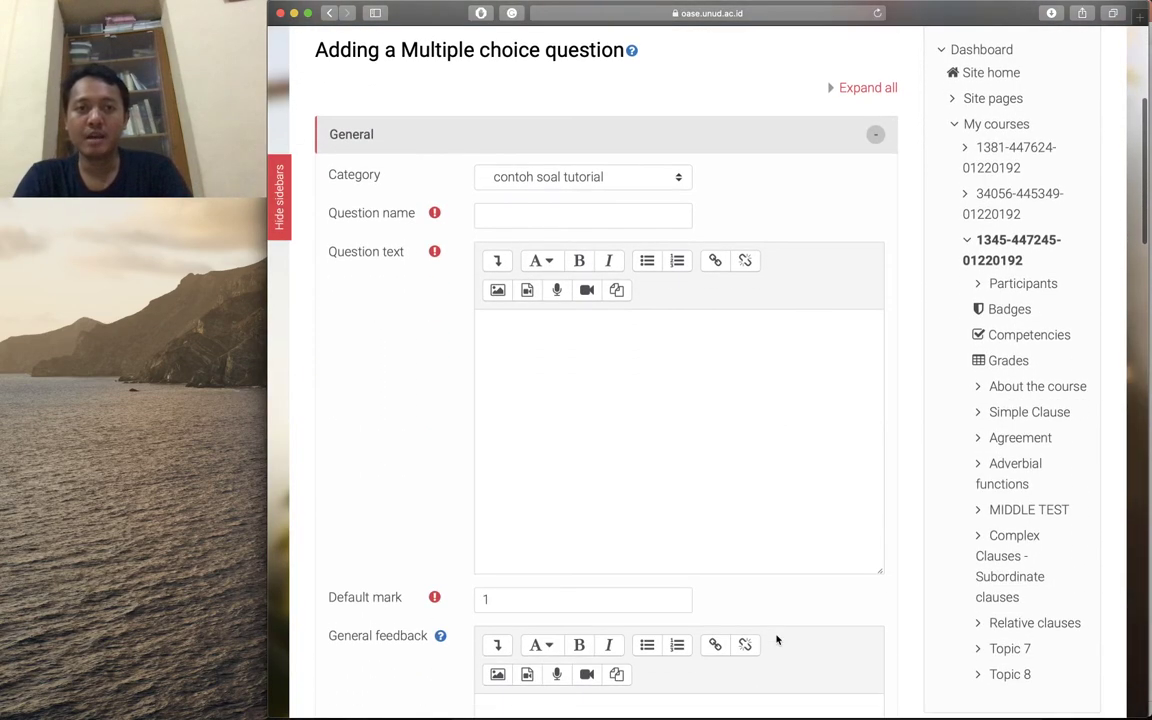
pyautogui.scroll(-1, 777, 640)
pyautogui.scroll(1, 777, 640)
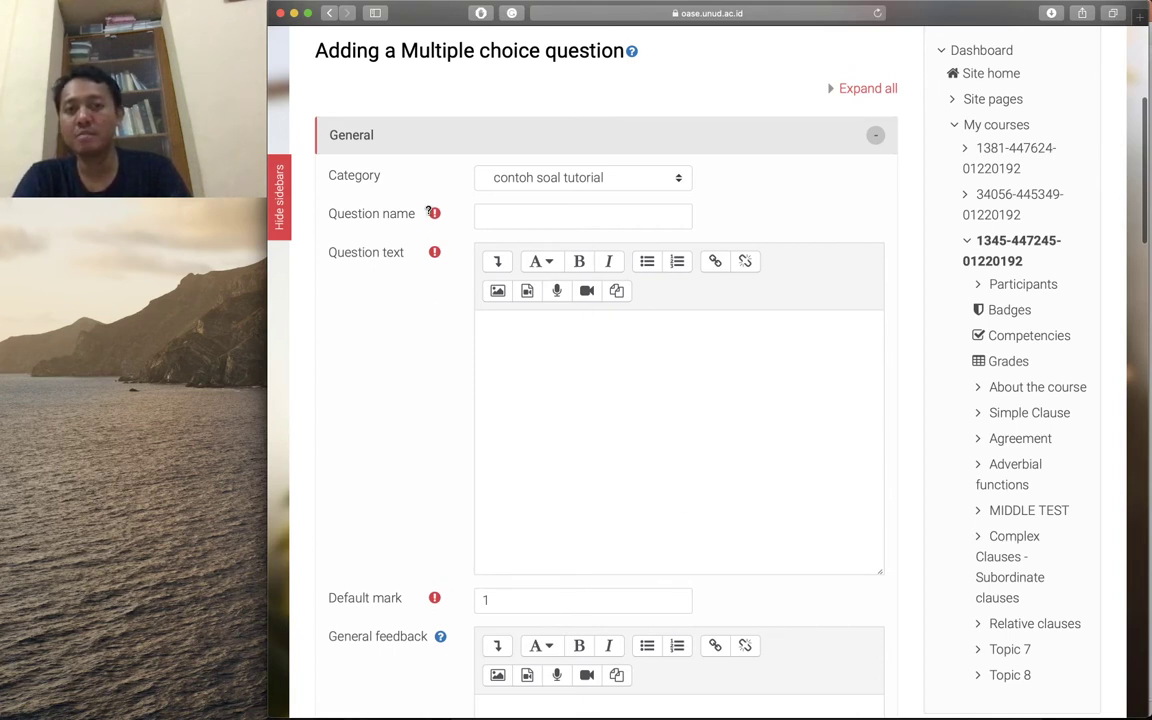
pyautogui.click(503, 214)
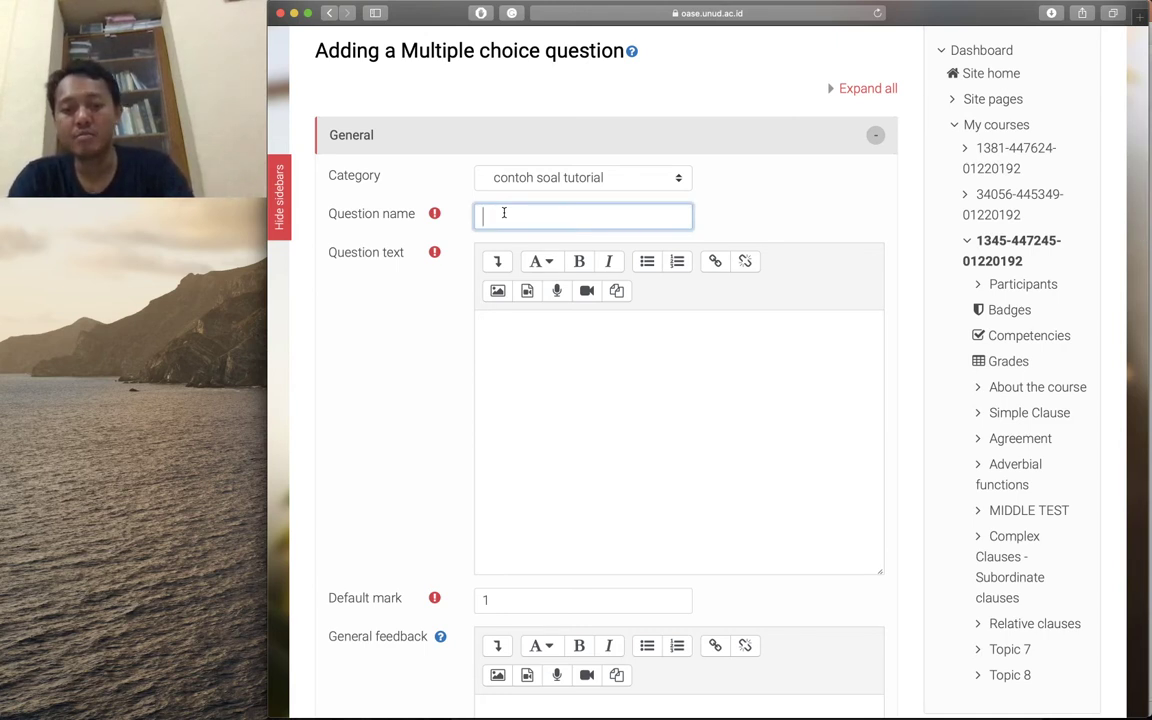
pyautogui.write('pel')
pyautogui.press('BackSpace')
pyautogui.press('BackSpace')
pyautogui.press('BackSpace')
pyautogui.write('Q')
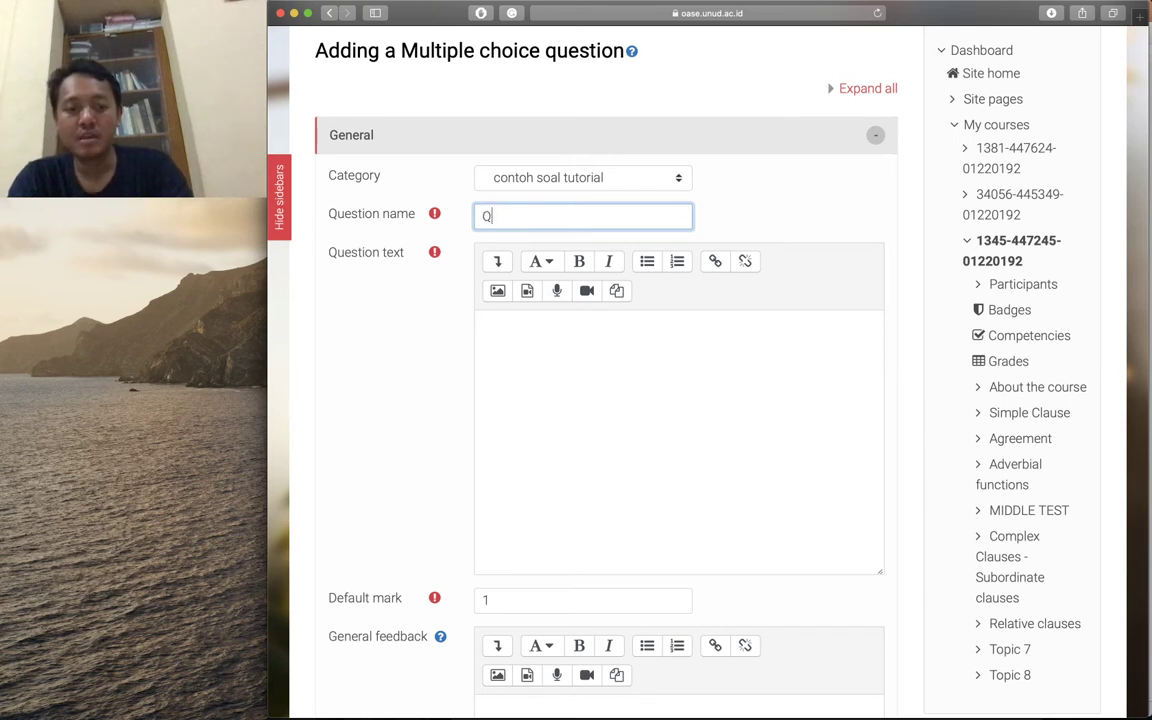
pyautogui.write('1')
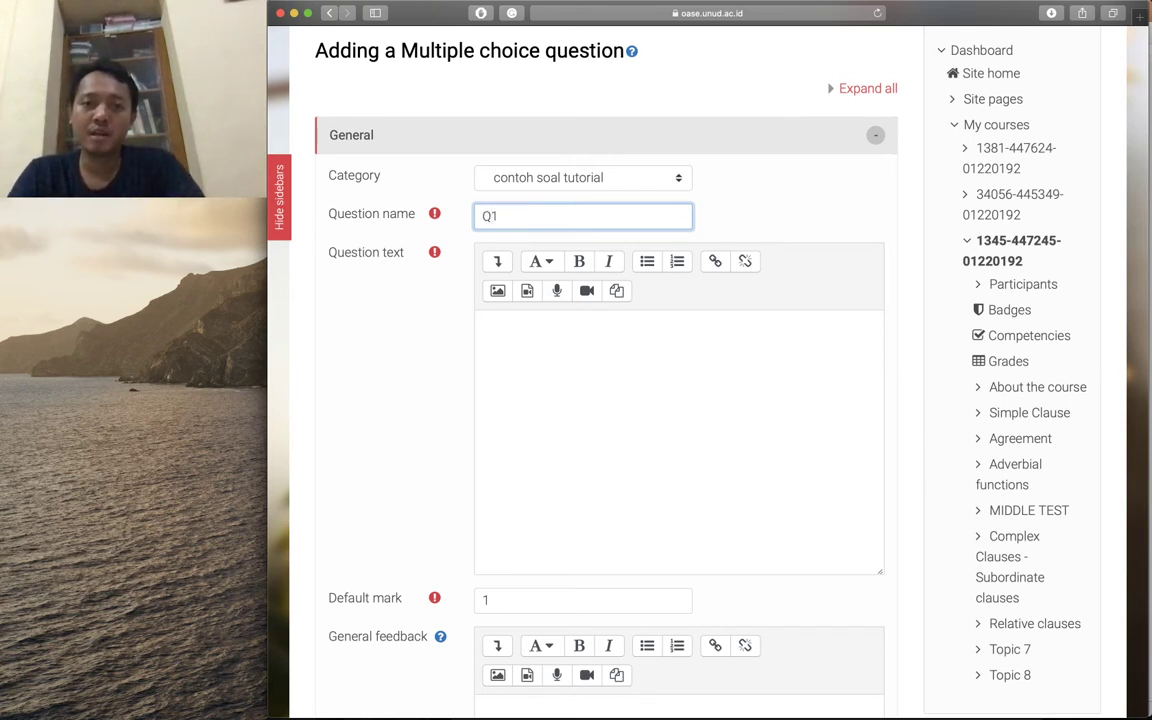
# - Copy the "fused relative clause" question stem, up to "means that" without the colon, from the Word quiz document into the OASE question text
pyautogui.click(487, 346)
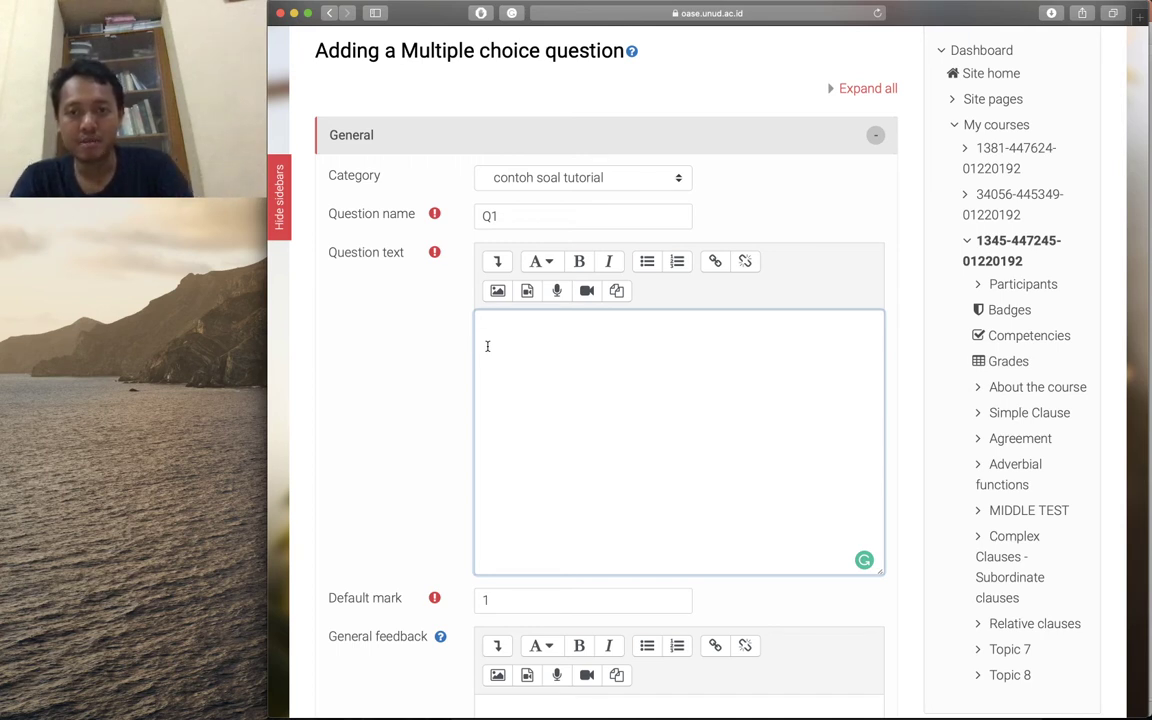
pyautogui.press('super+Tab')
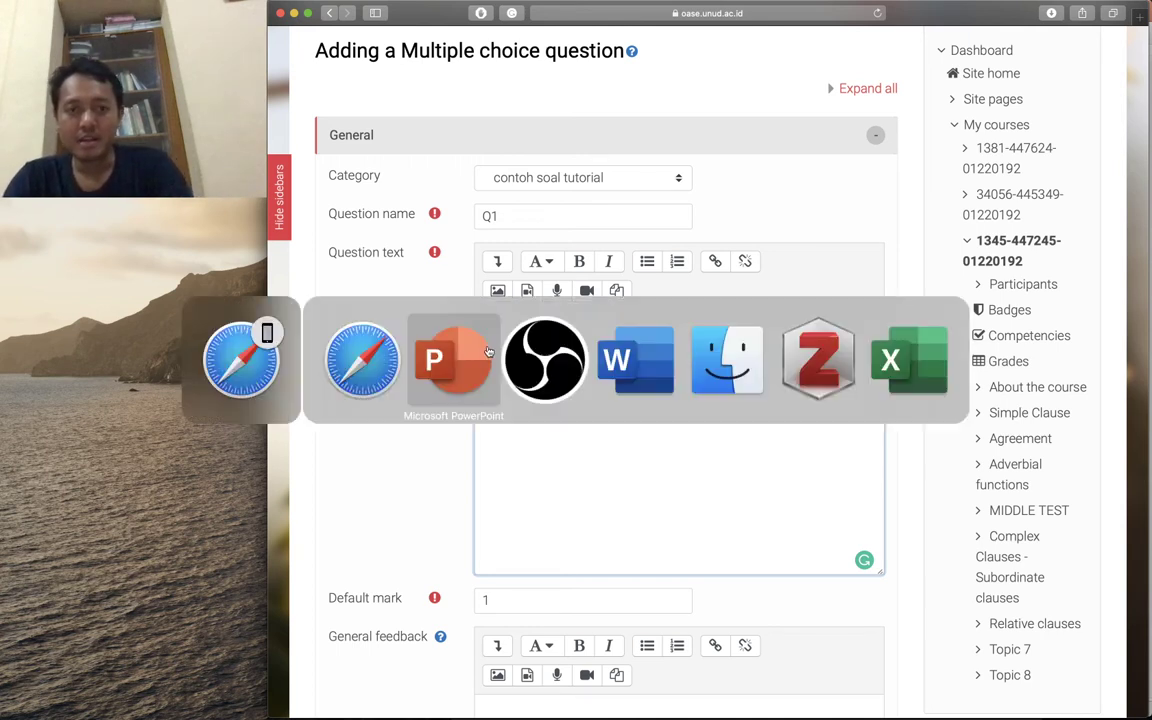
pyautogui.press('super+Tab')
pyautogui.press('super+Tab')
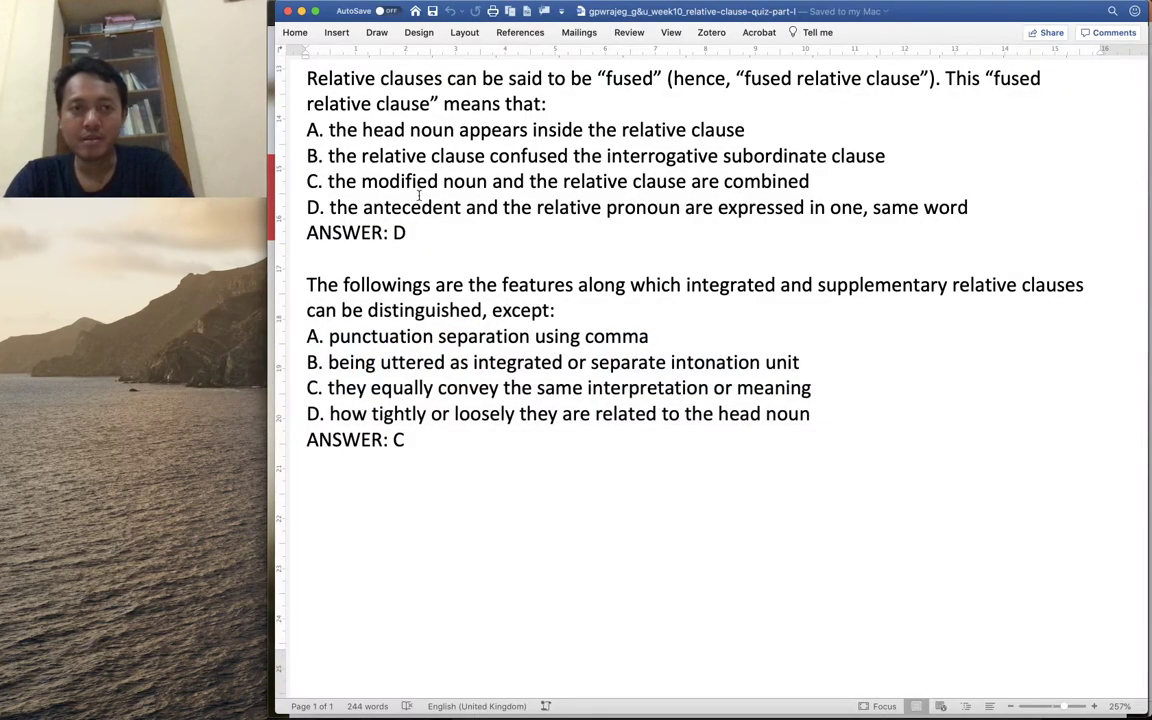
pyautogui.moveTo(306, 78); pyautogui.dragTo(533, 104)
pyautogui.press('super+c')
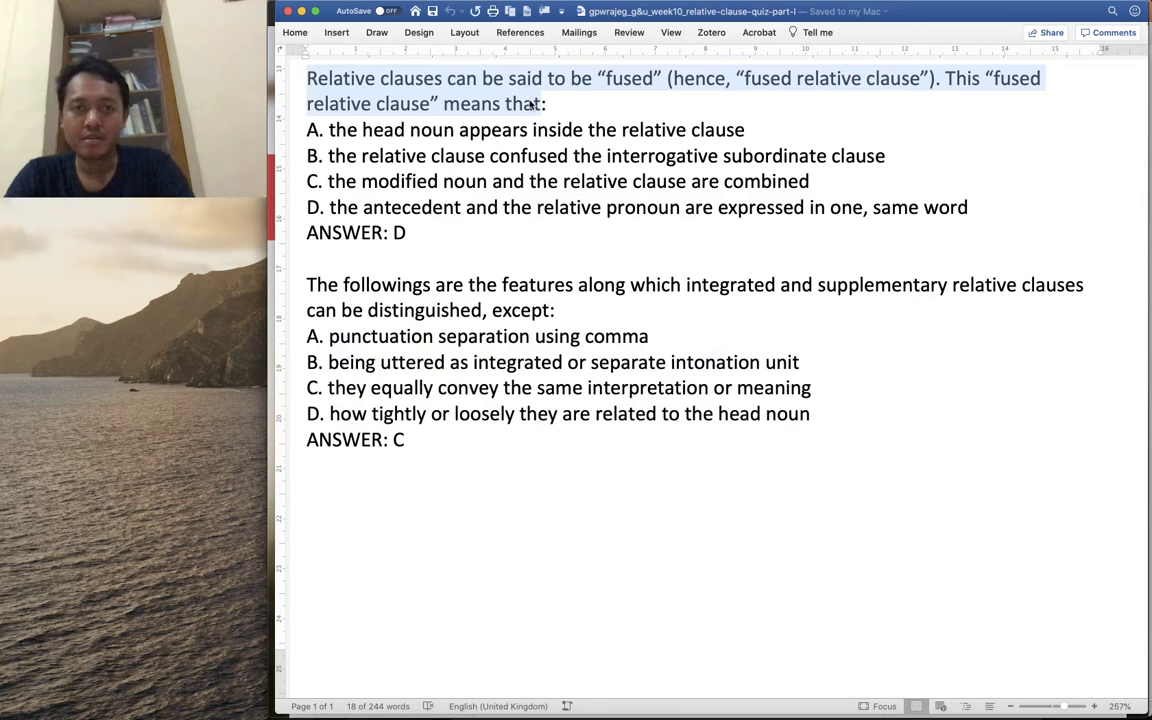
pyautogui.press('super+Tab')
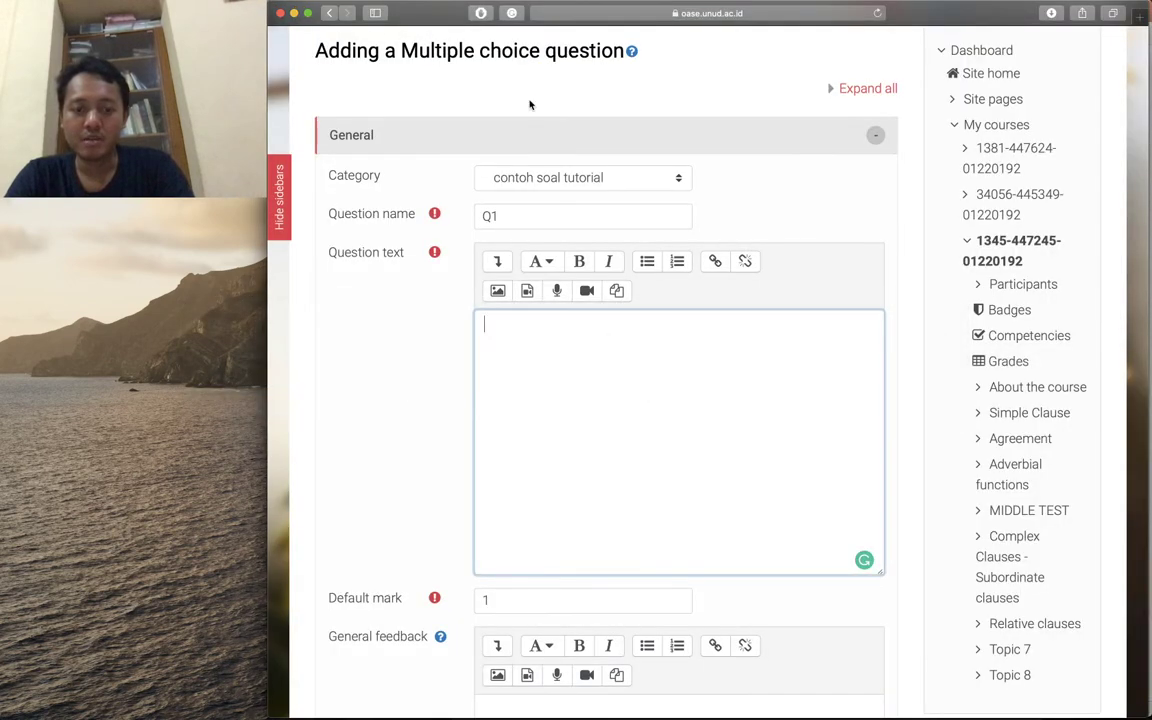
pyautogui.press('super+v')
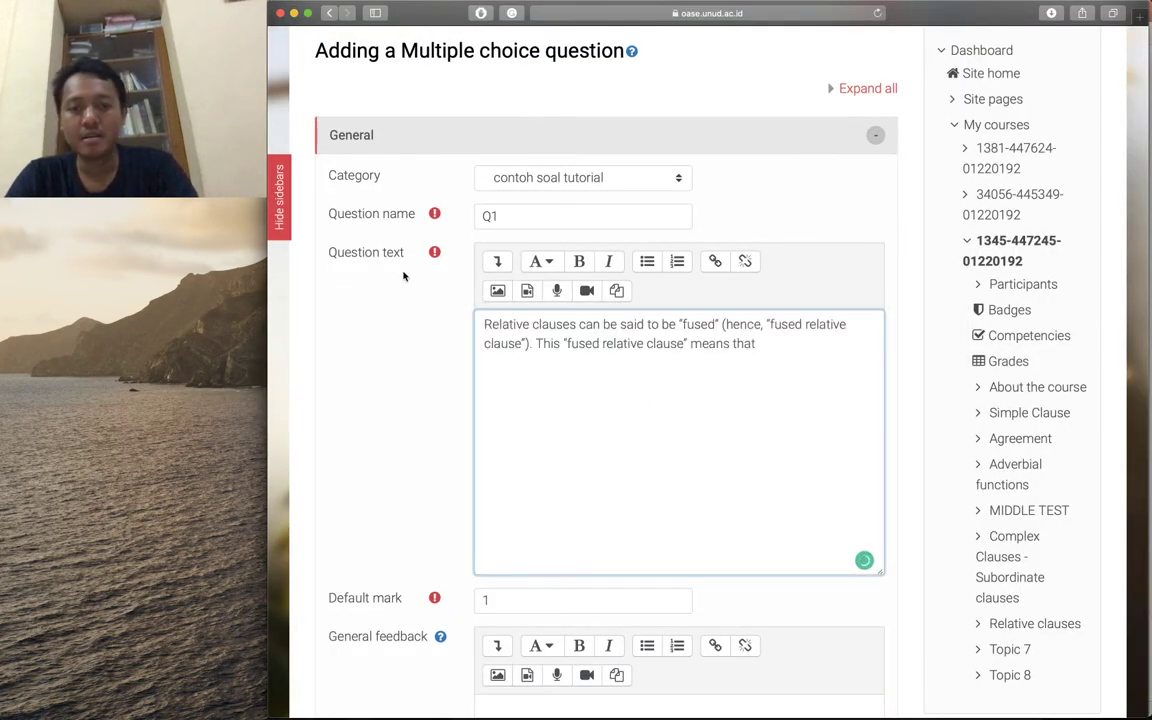
# - Set the question's default mark to 2
pyautogui.scroll(-5, 404, 276)
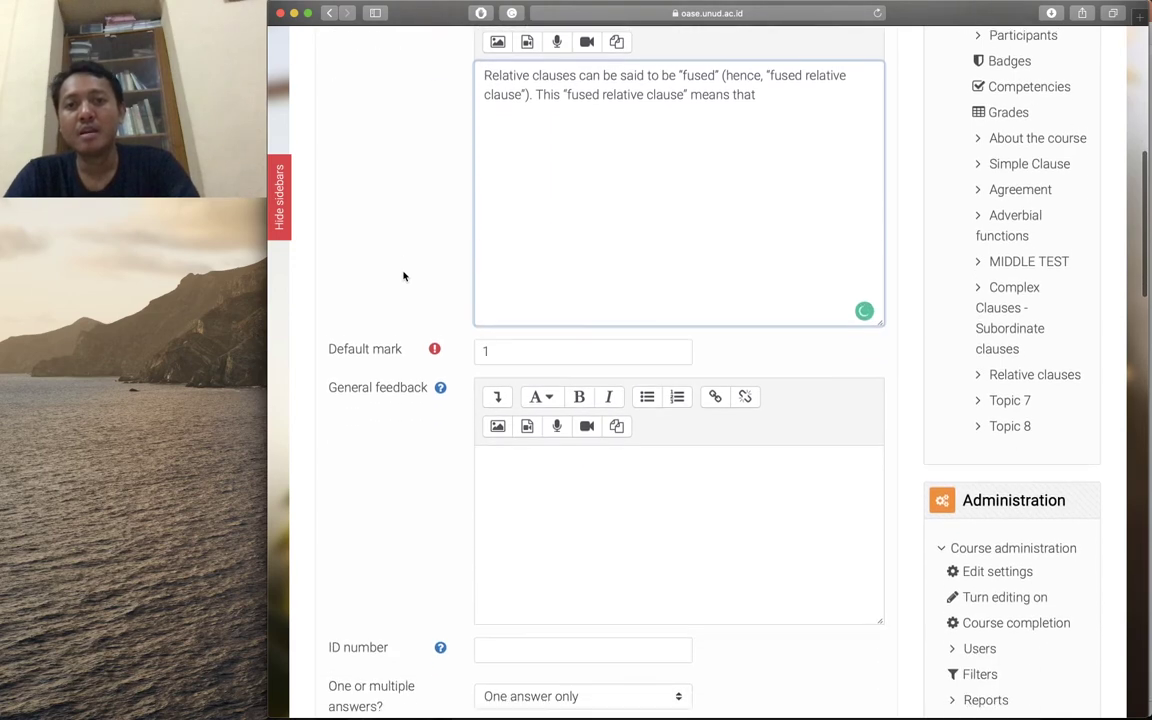
pyautogui.scroll(-1, 404, 276)
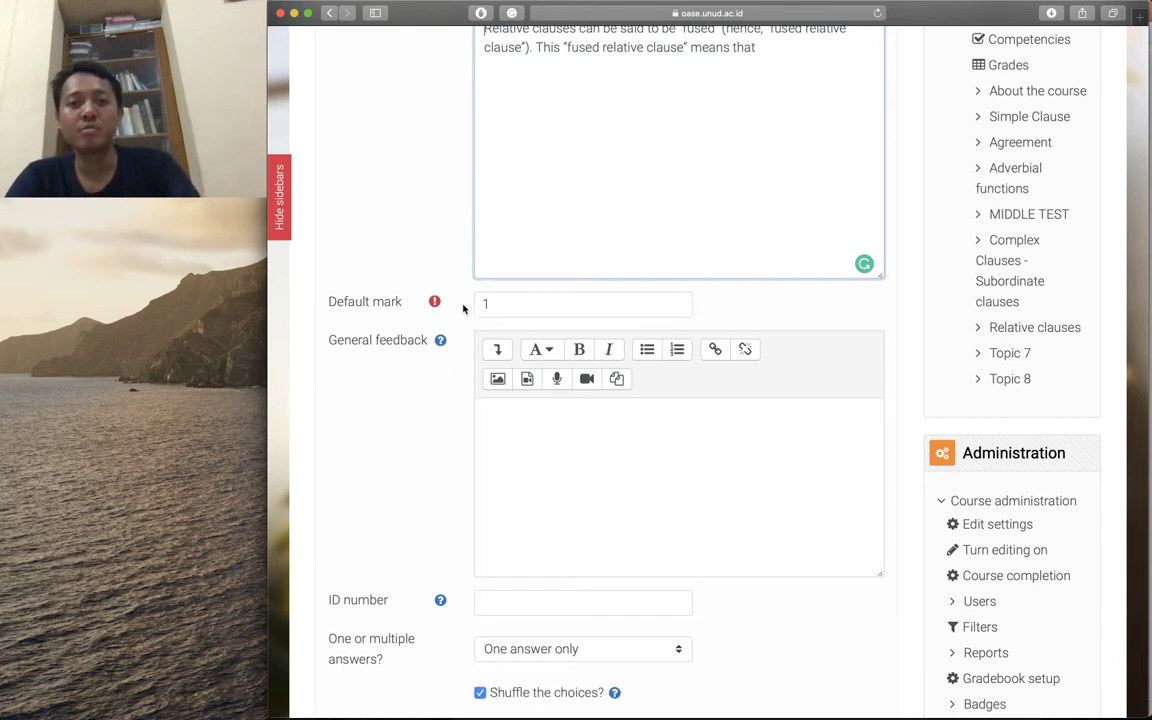
pyautogui.click(514, 301)
pyautogui.press('BackSpace')
pyautogui.write('2')
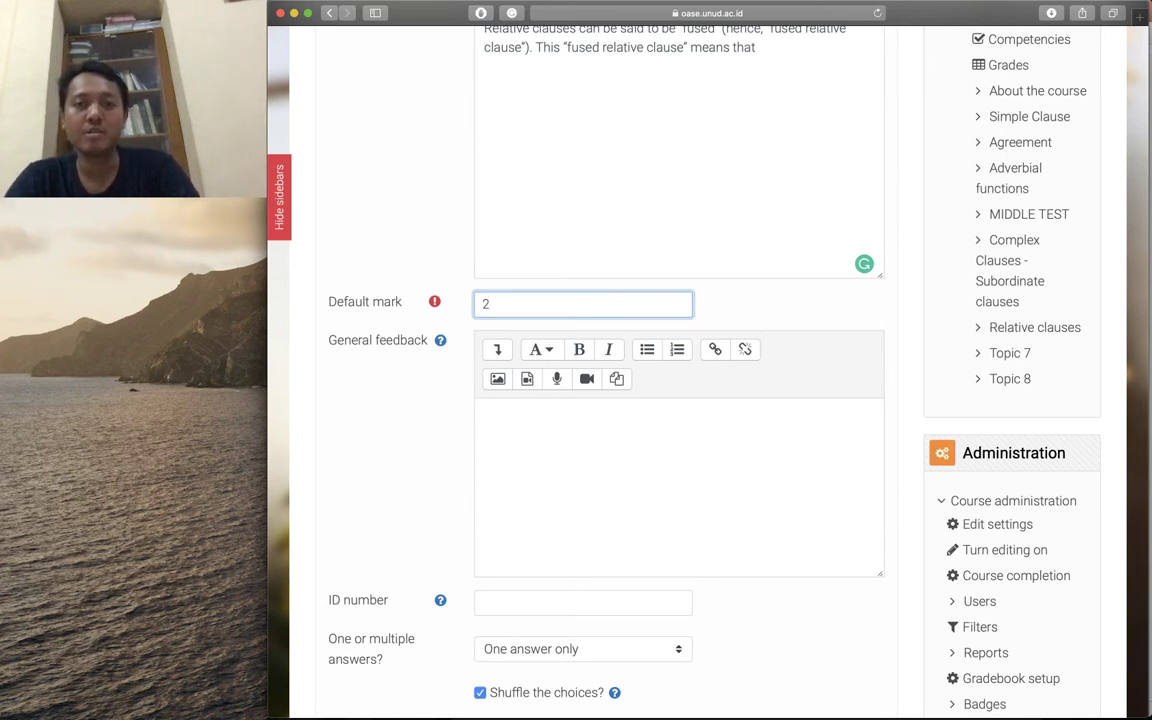
# - Leave the general feedback empty and set the question's ID number to 1
pyautogui.scroll(-3, 640, 400)
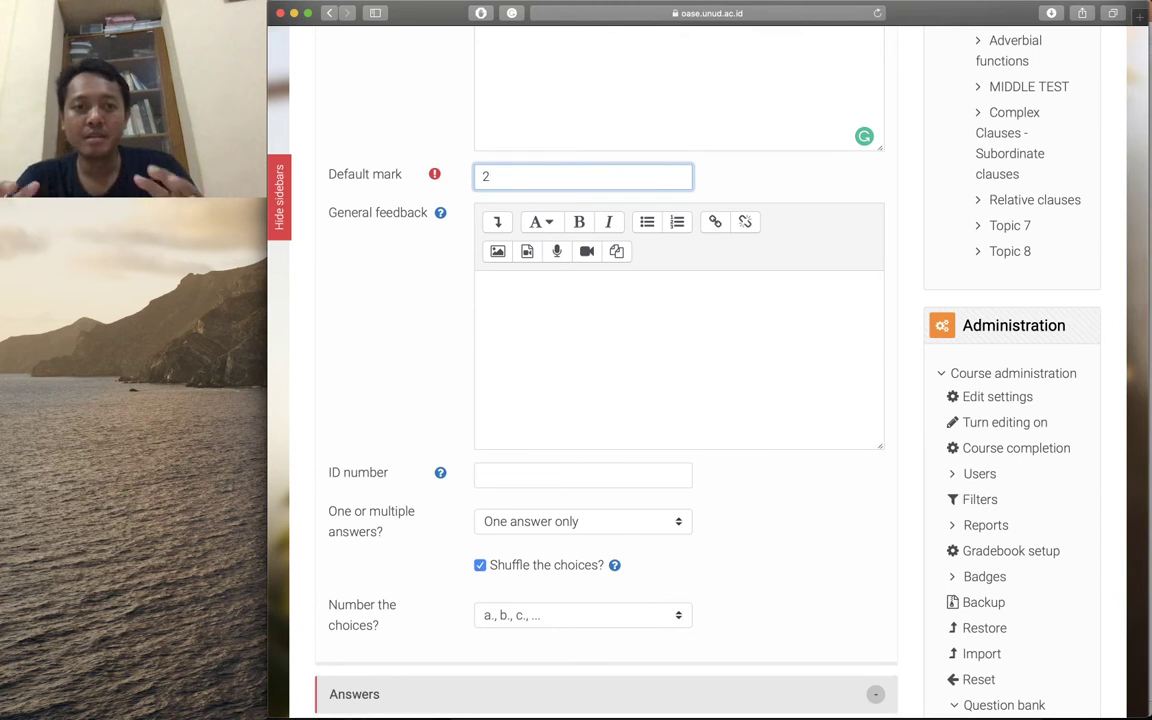
pyautogui.scroll(-3, 496, 249)
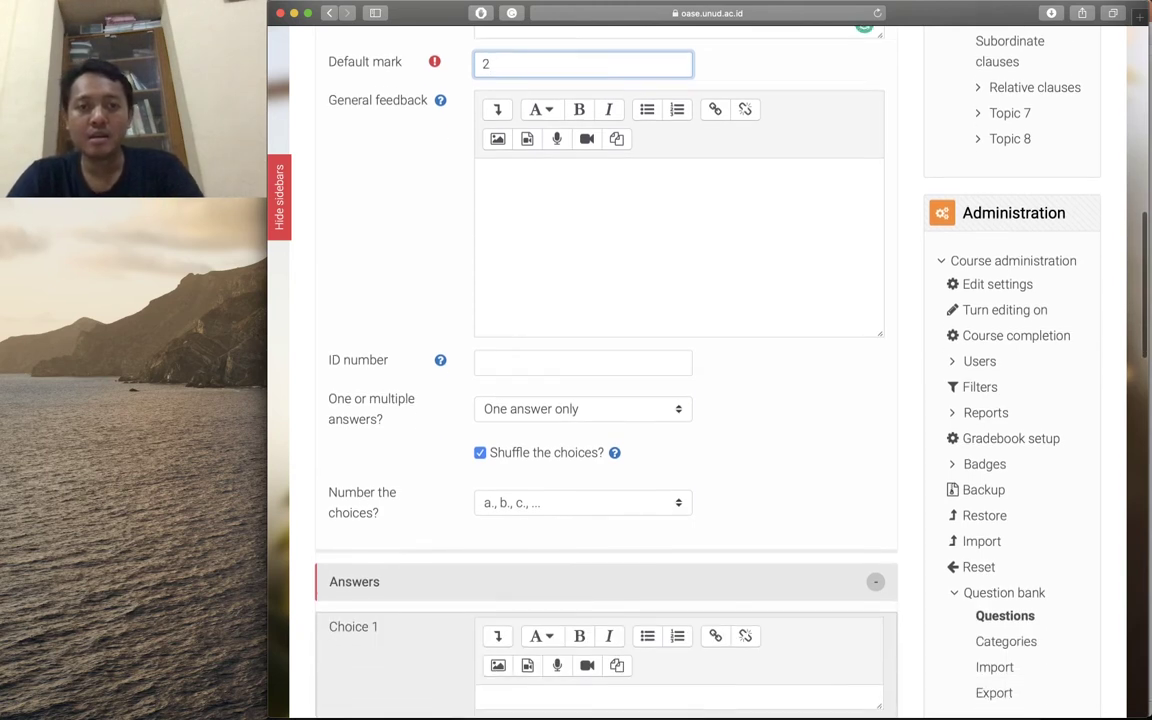
pyautogui.click(502, 179)
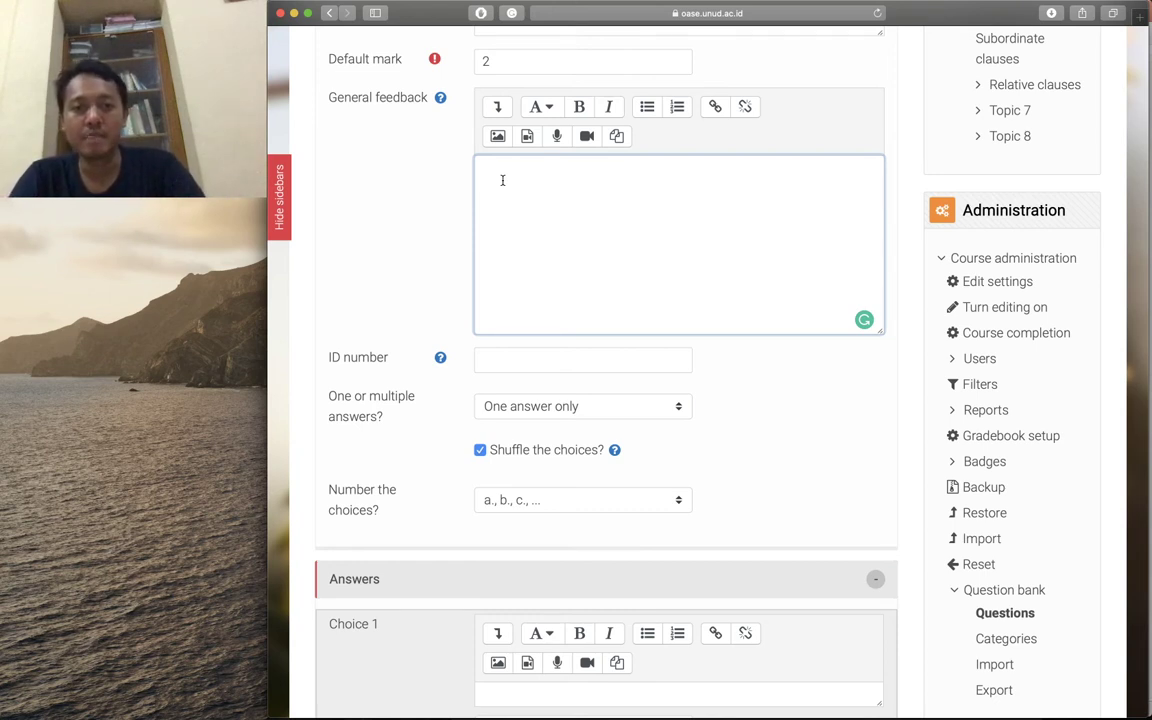
pyautogui.scroll(-2, 502, 180)
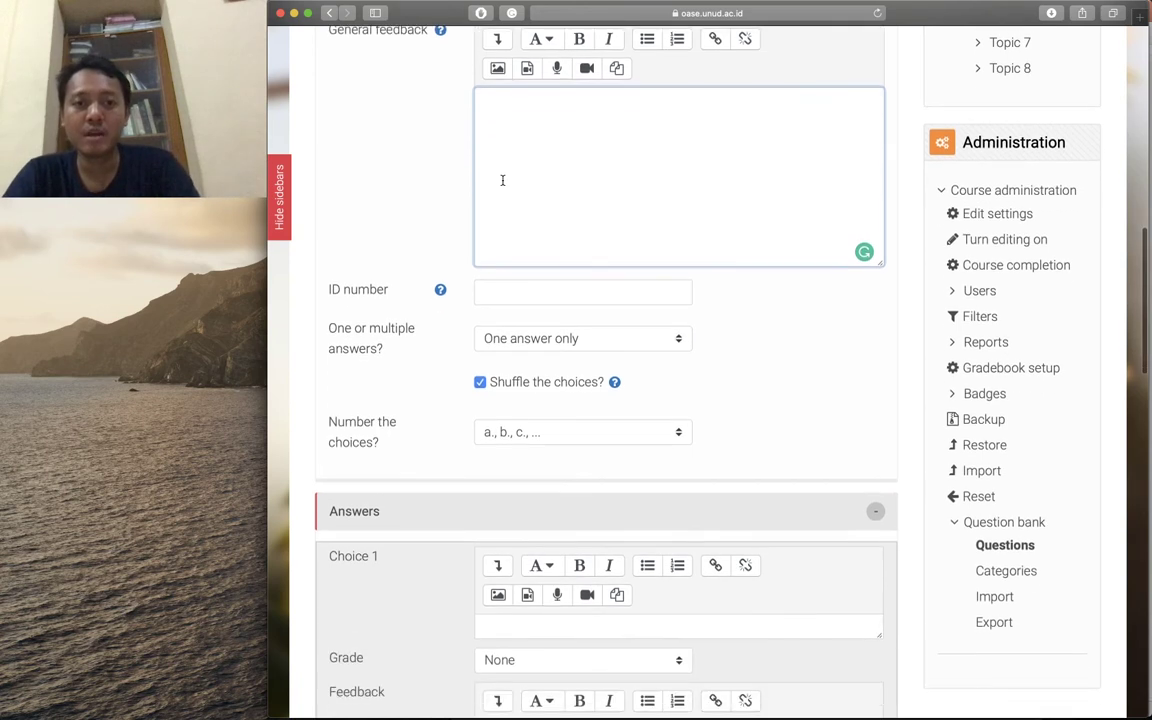
pyautogui.click(488, 295)
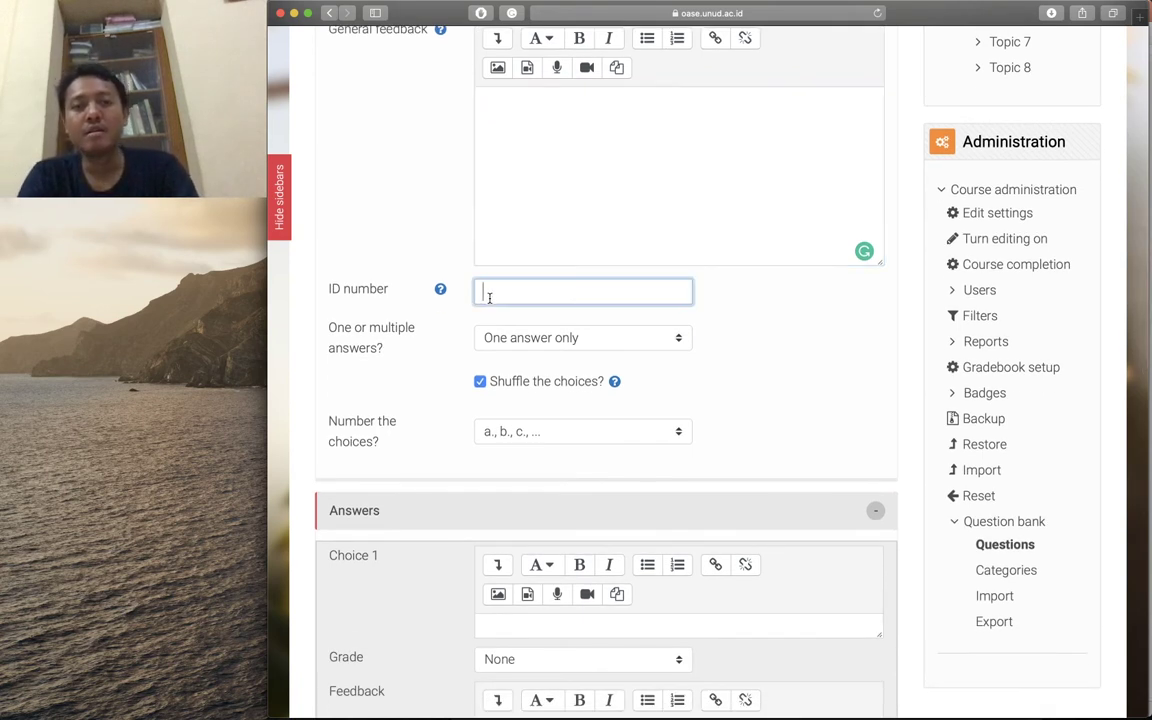
pyautogui.write('1')
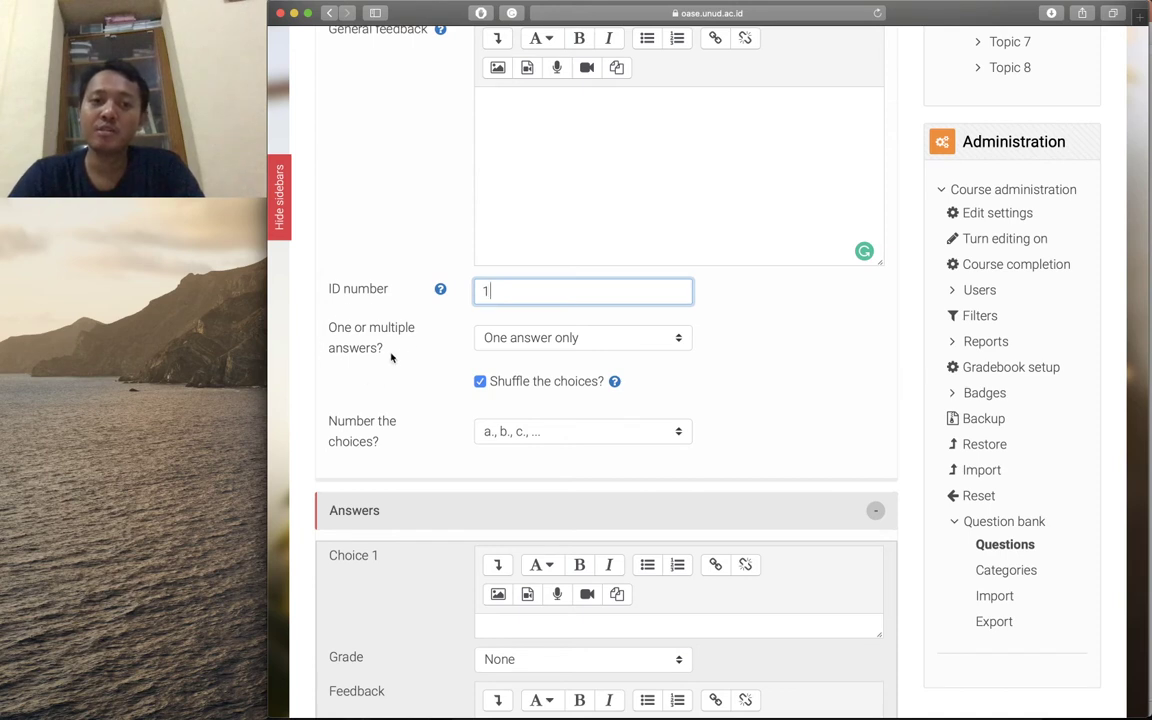
# - Keep the question at One answer only and set the numbering of the choices to No numbering
pyautogui.click(502, 339)
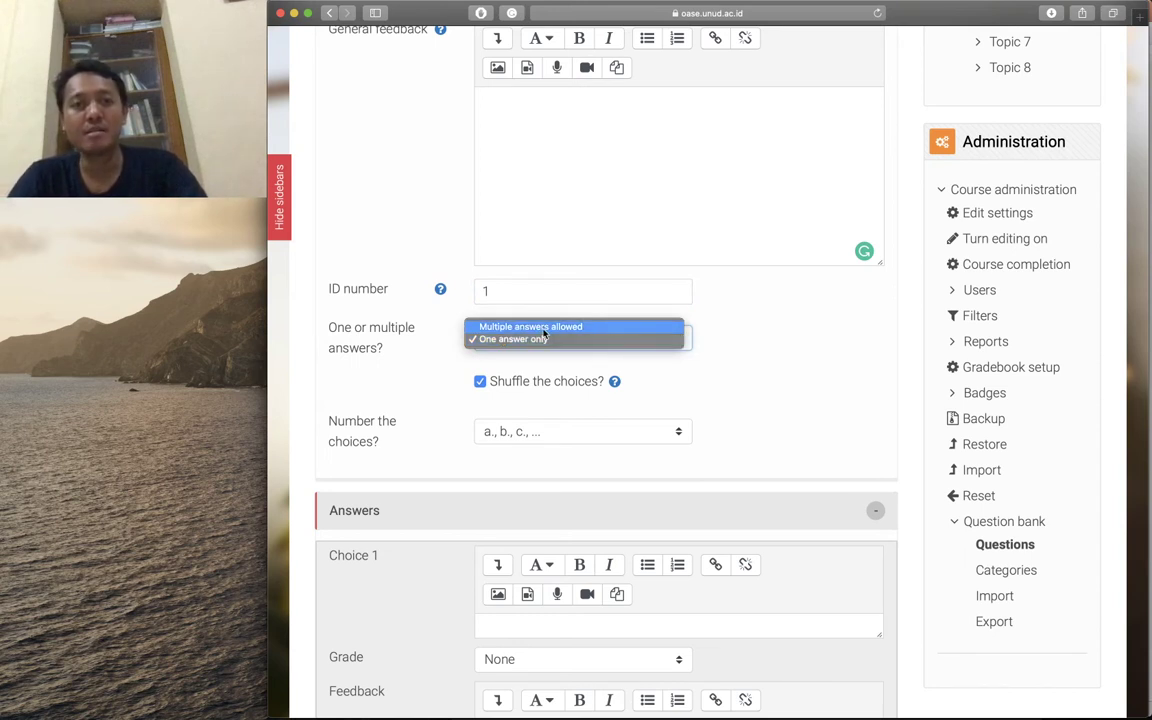
pyautogui.click(433, 357)
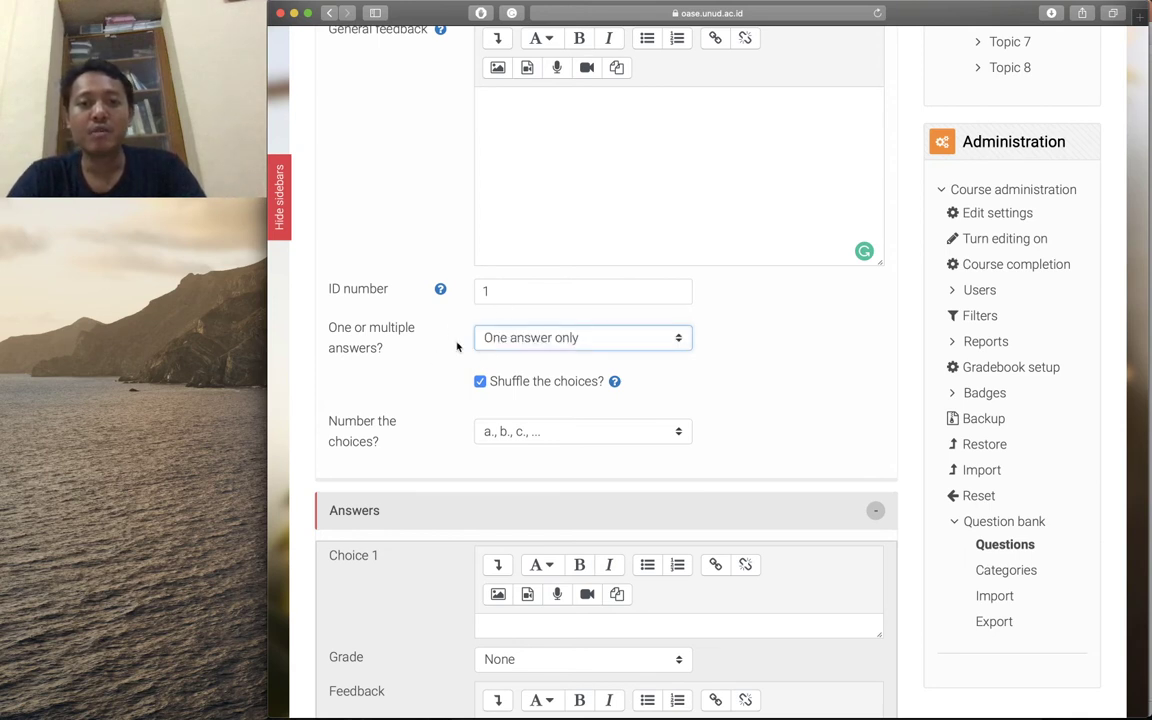
pyautogui.scroll(-1, 698, 378)
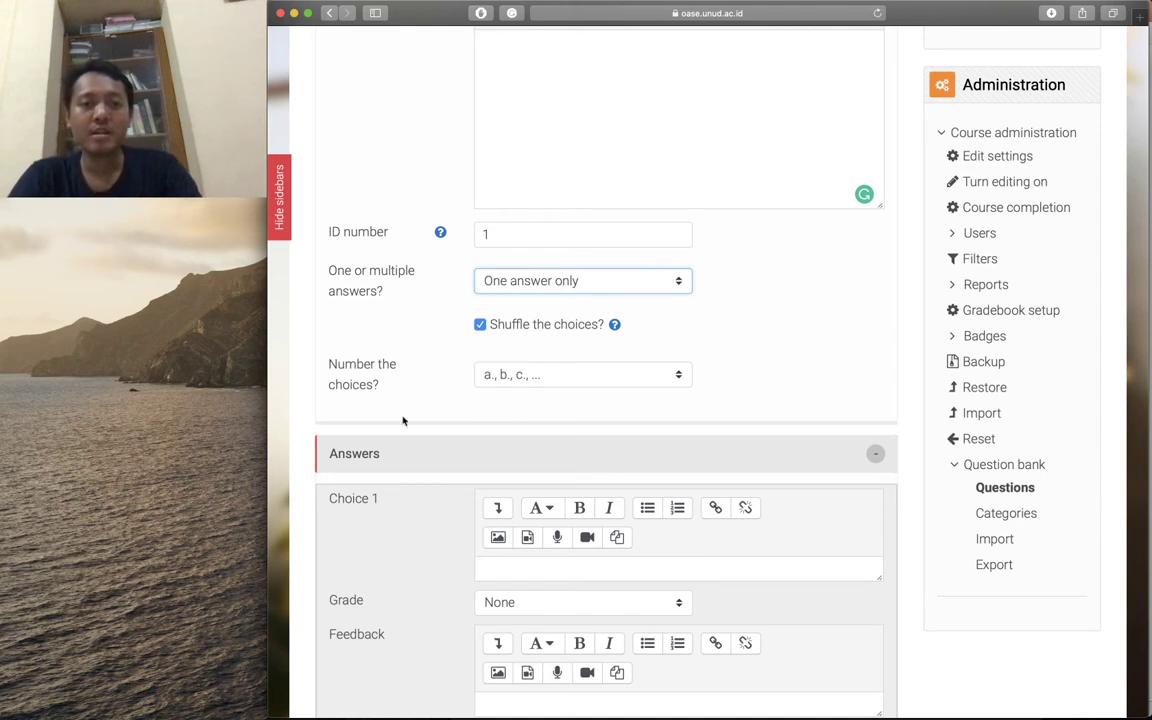
pyautogui.click(491, 378)
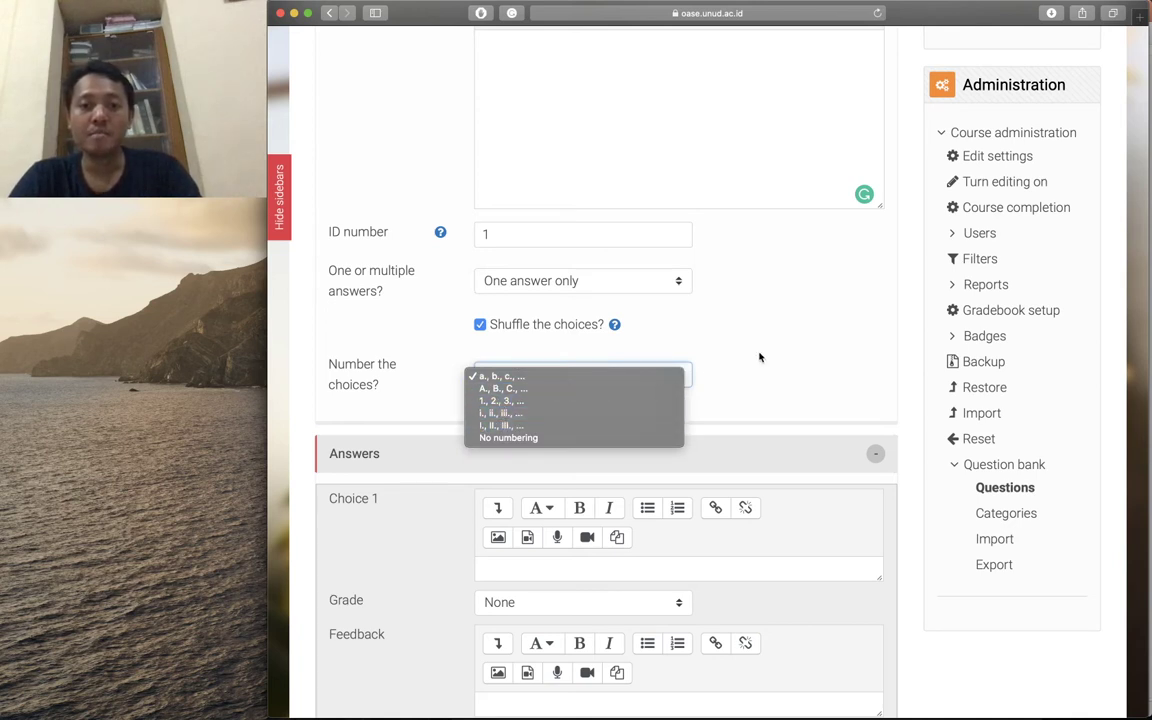
pyautogui.click(537, 439)
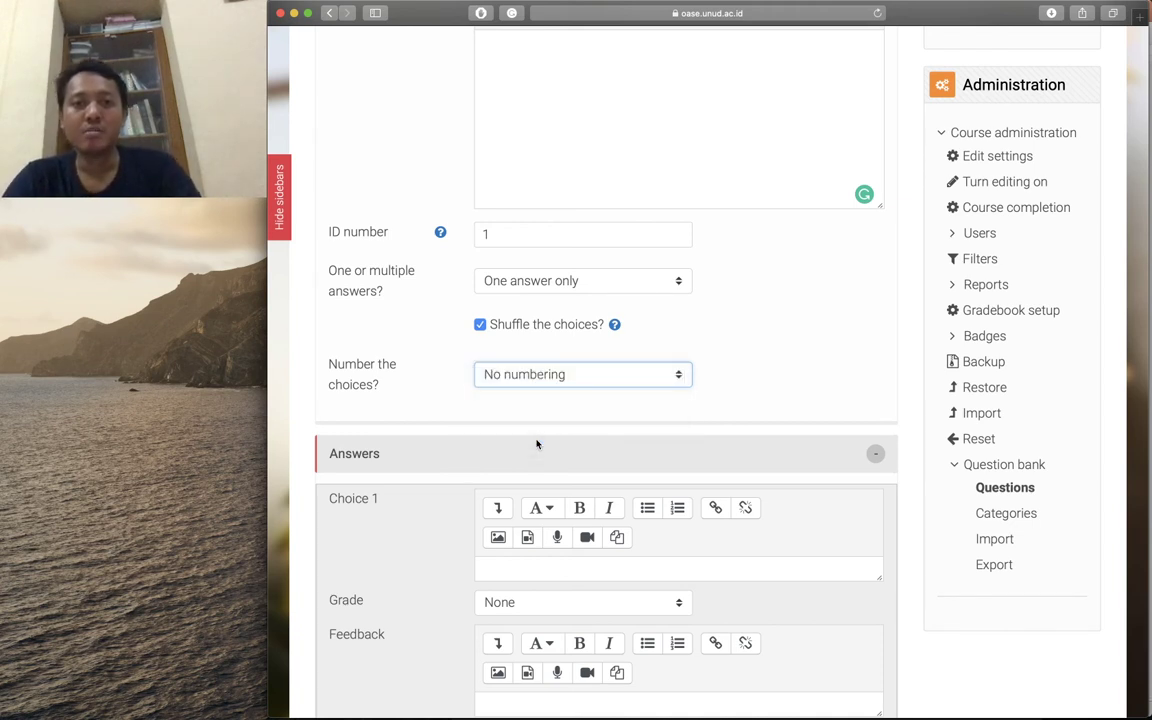
# - Look through the answer choice blocks with their grade and feedback fields in the Answers section
pyautogui.scroll(-6, 537, 444)
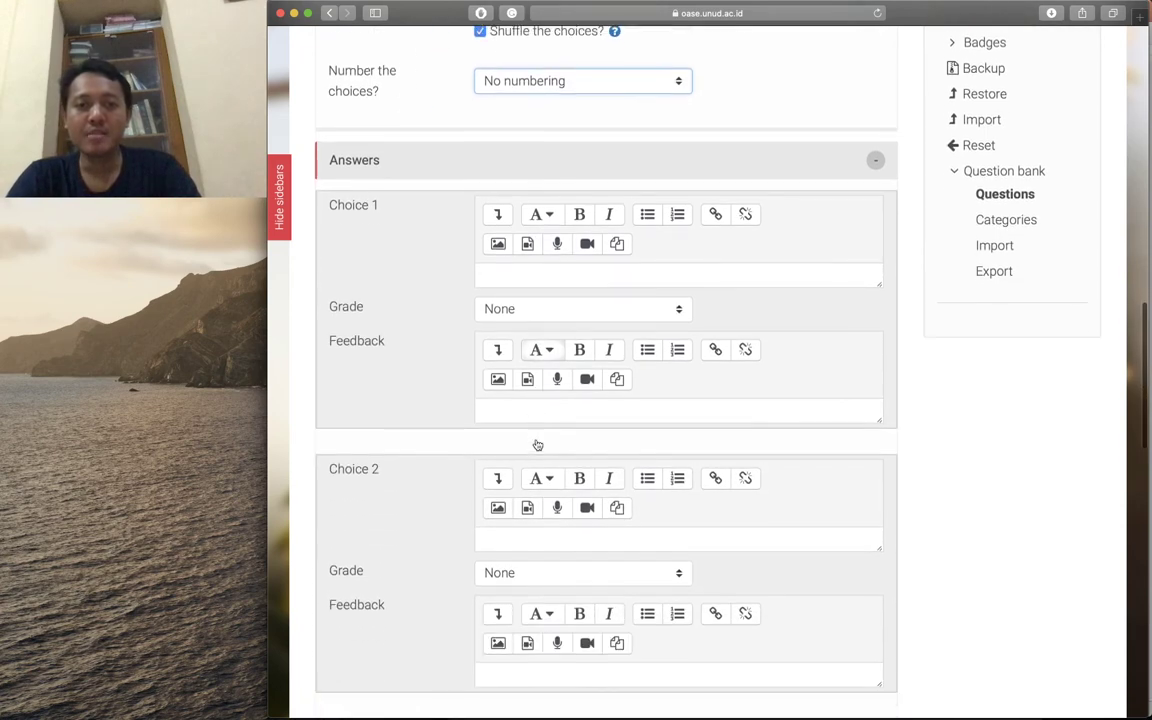
pyautogui.scroll(-2, 391, 357)
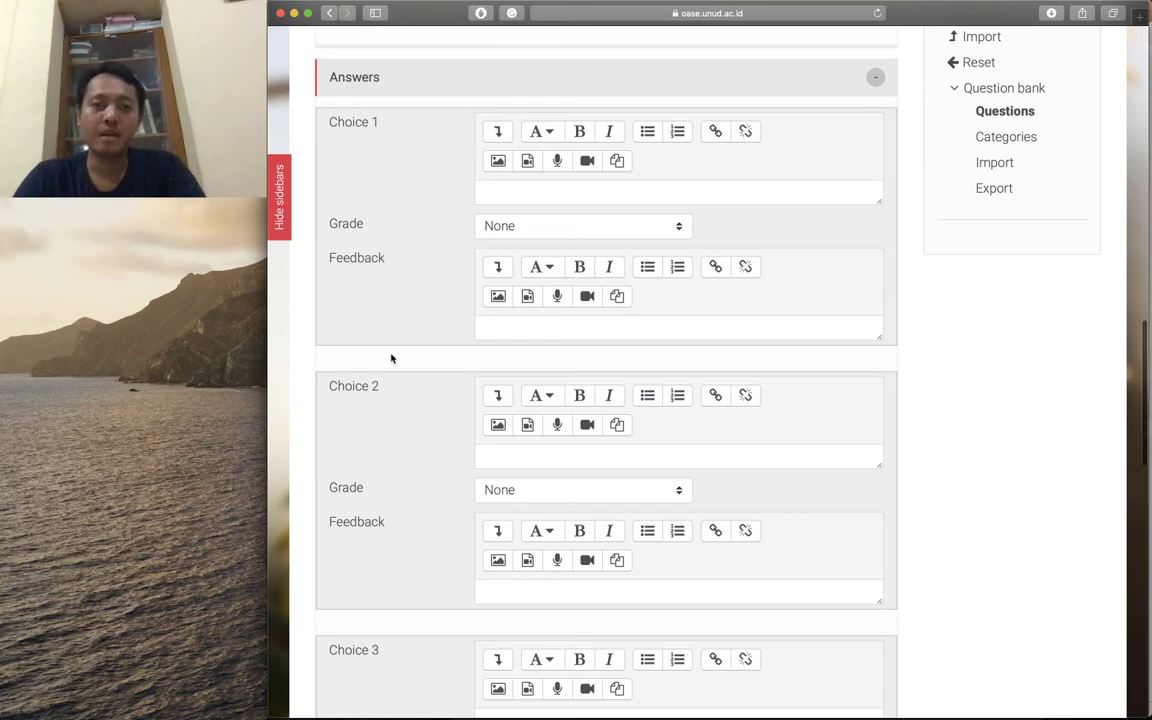
pyautogui.scroll(-10, 391, 357)
pyautogui.scroll(-6, 391, 357)
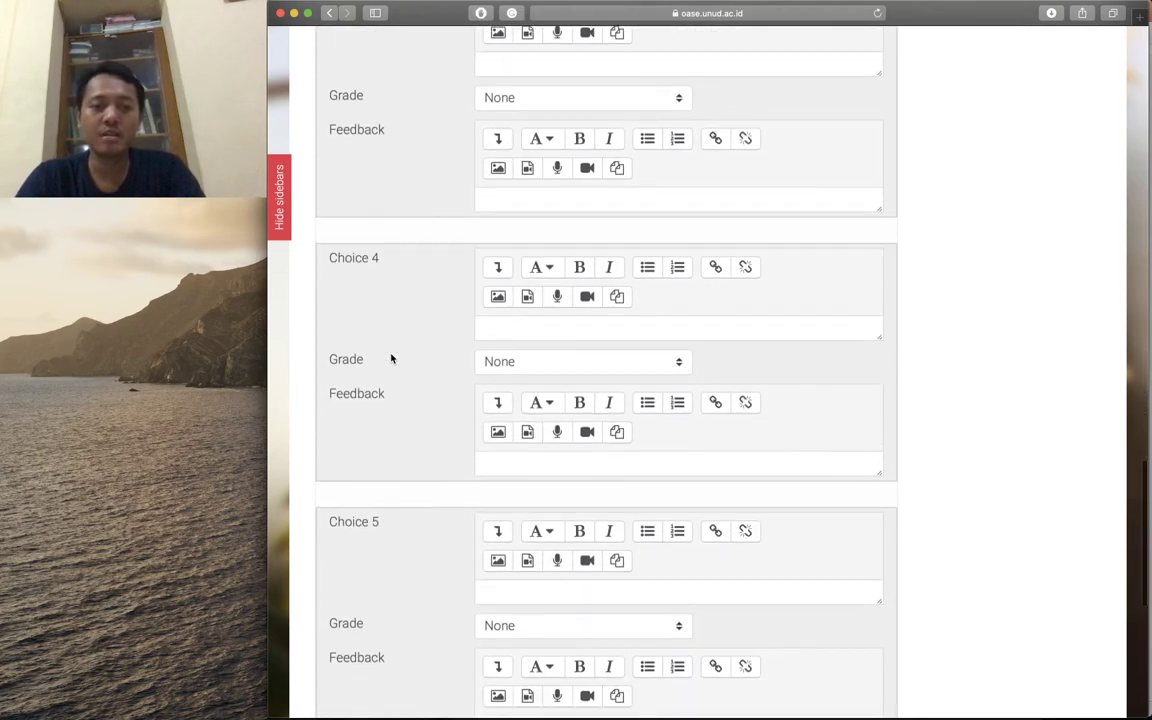
pyautogui.scroll(2, 391, 357)
pyautogui.scroll(15, 391, 357)
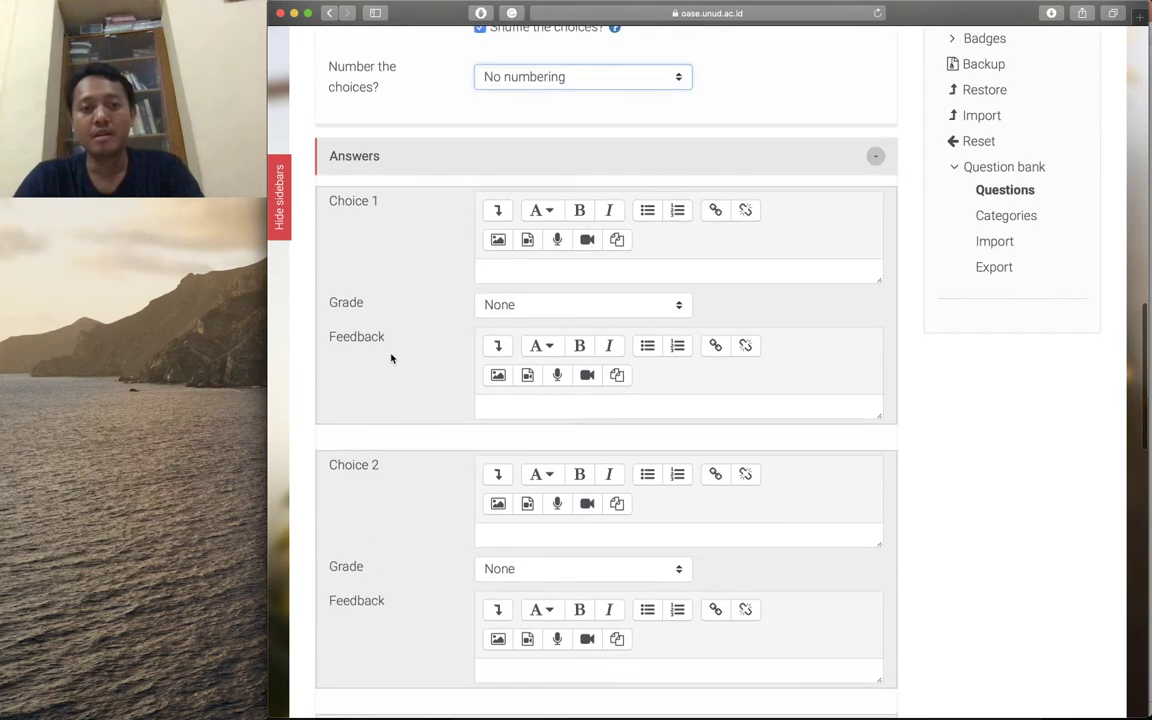
pyautogui.scroll(-1, 392, 355)
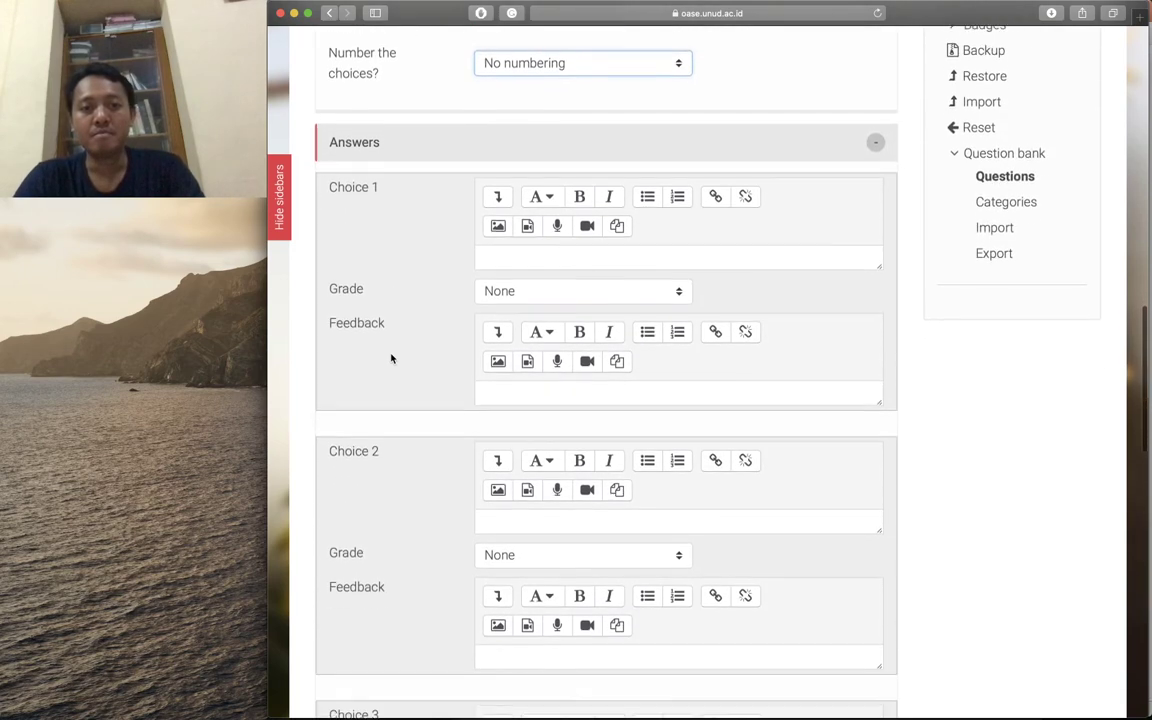
# - Copy option A, "the head noun appears inside the relative clause", from the Word quiz document into Choice 1 of the OASE question
pyautogui.click(503, 252)
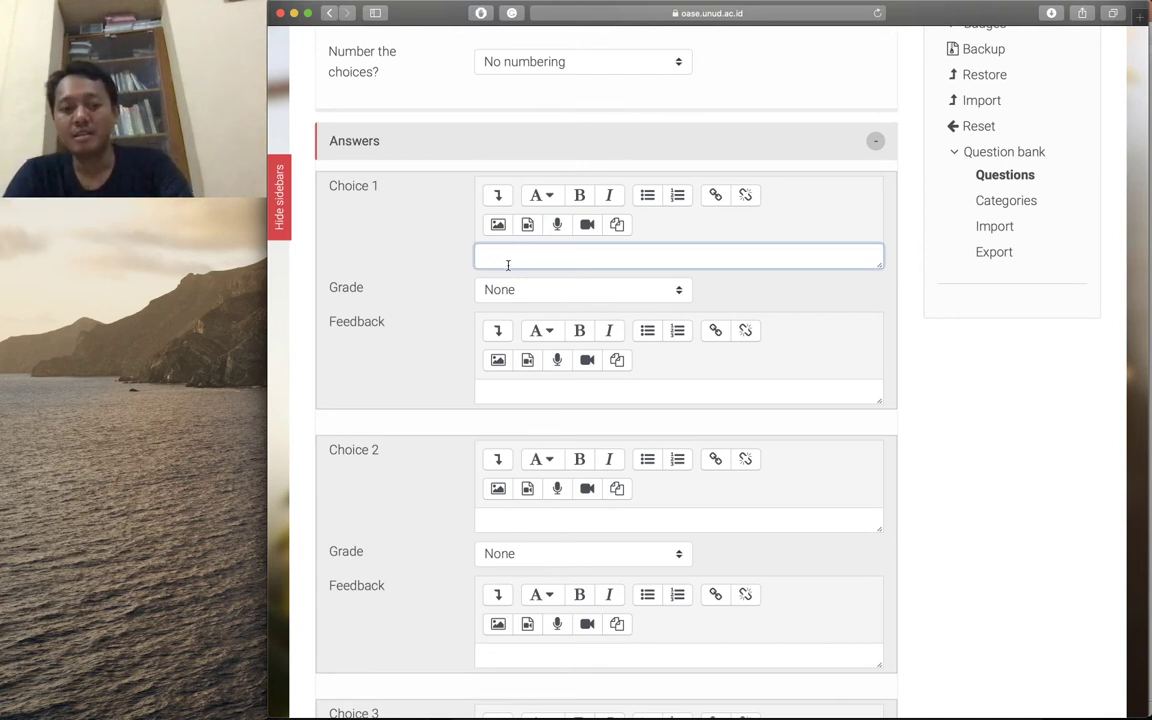
pyautogui.press('super+Tab')
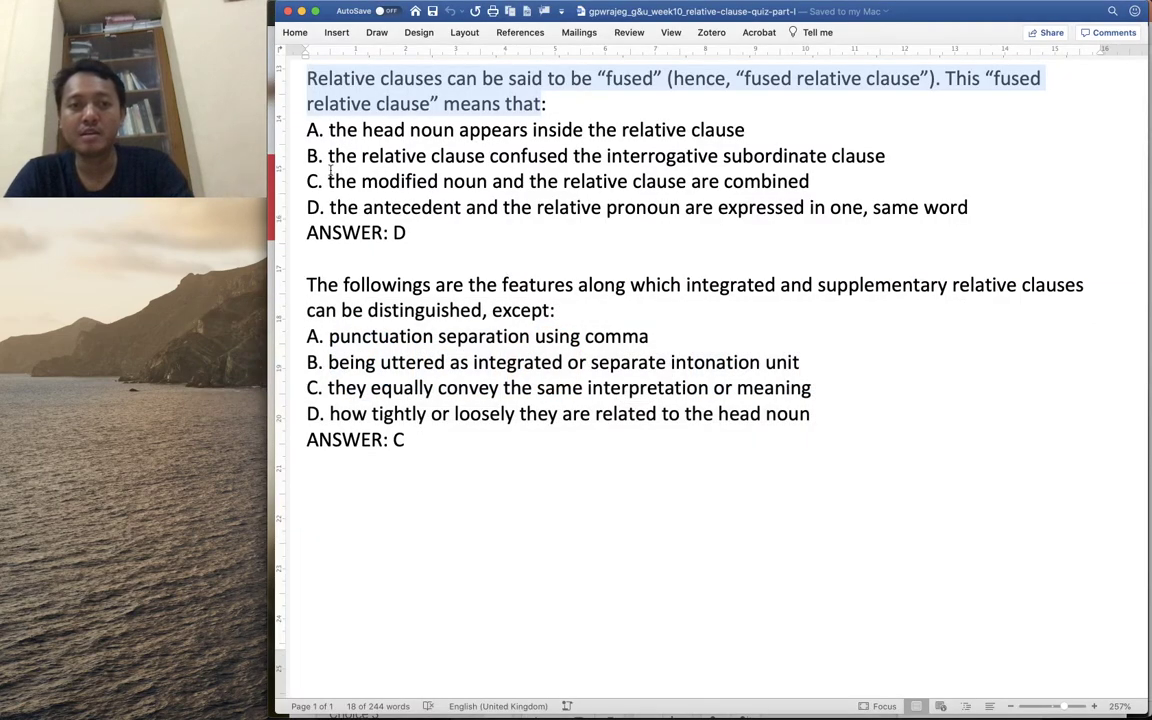
pyautogui.click(330, 130)
pyautogui.hotkey('shift', 'End')
pyautogui.press('super+c')
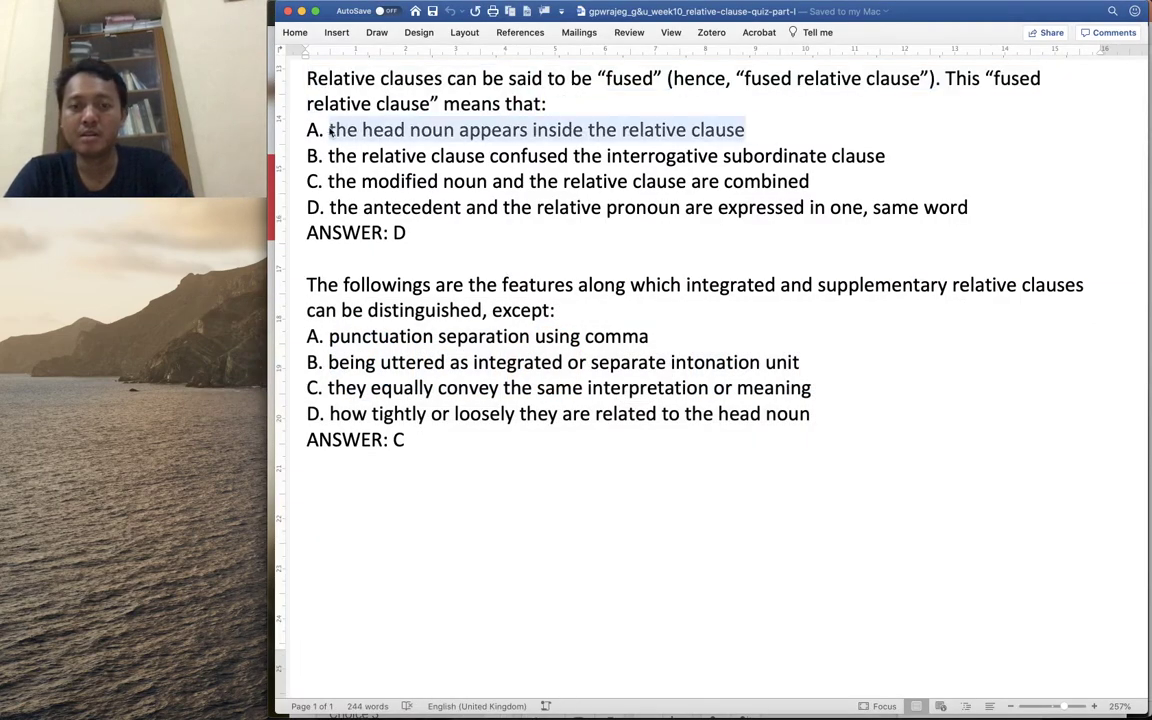
pyautogui.press('super+Tab')
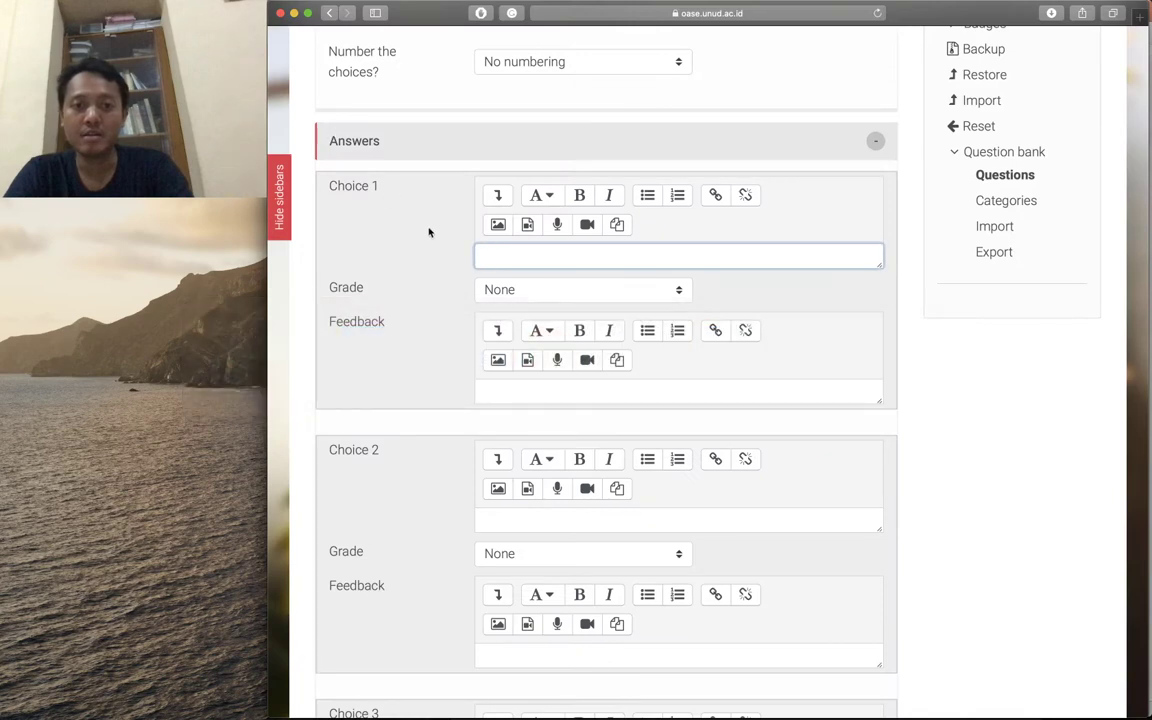
pyautogui.press('super+v')
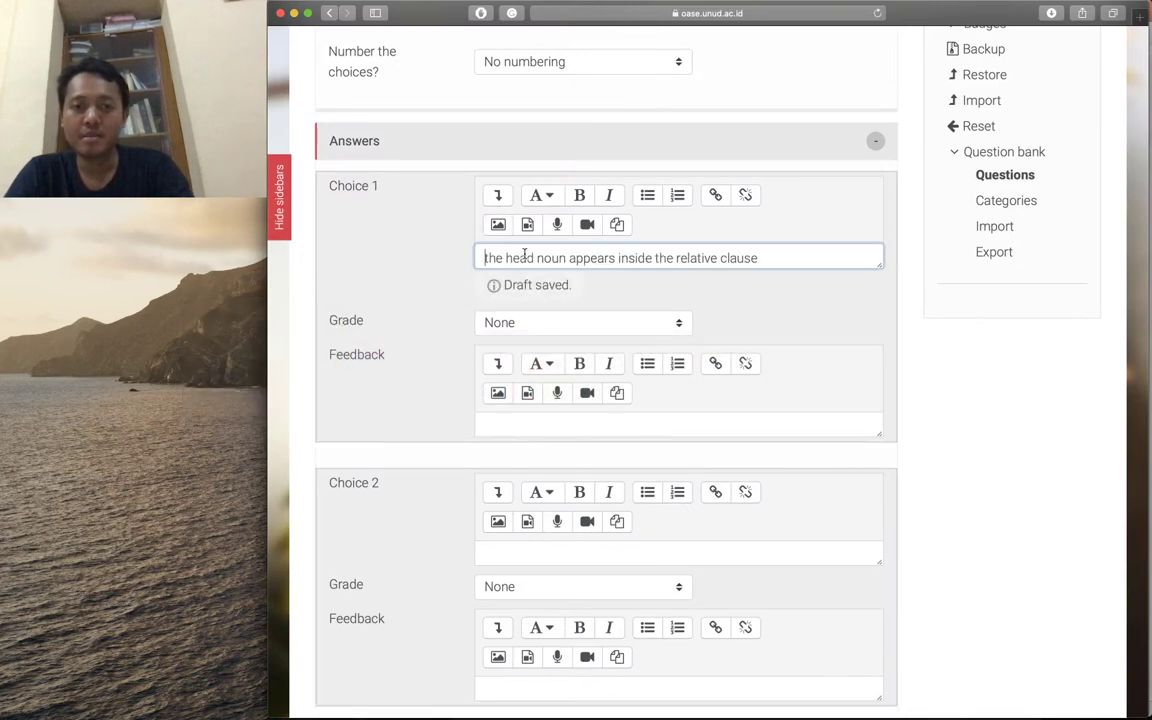
# - Copy option B, "the relative clause confused the interrogative subordinate clause", from the Word quiz document into Choice 2 of the OASE question
pyautogui.scroll(-2, 413, 294)
pyautogui.press('super+Tab')
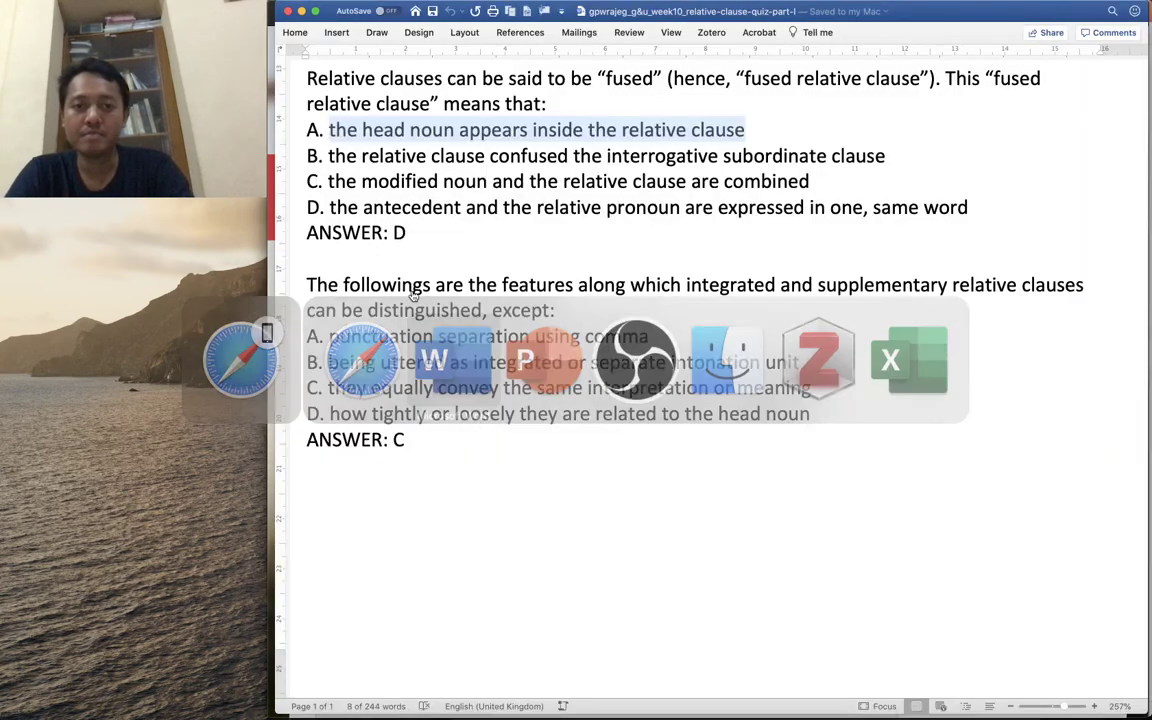
pyautogui.press('super+Tab')
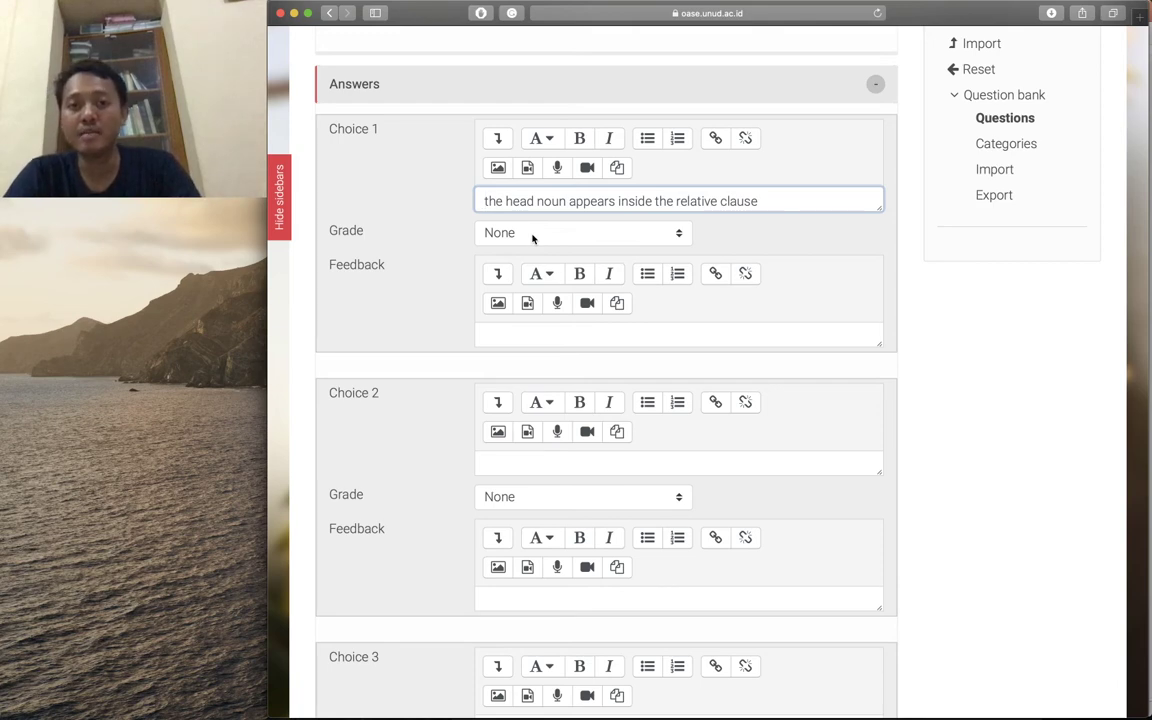
pyautogui.scroll(-3, 382, 318)
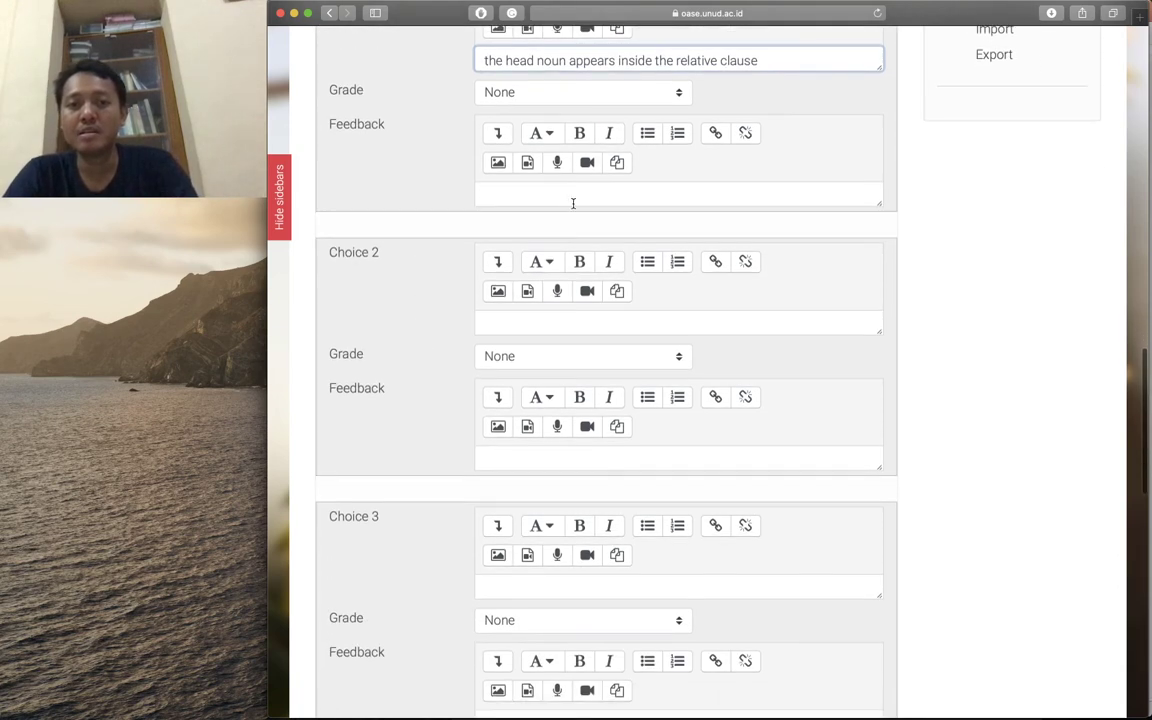
pyautogui.click(537, 319)
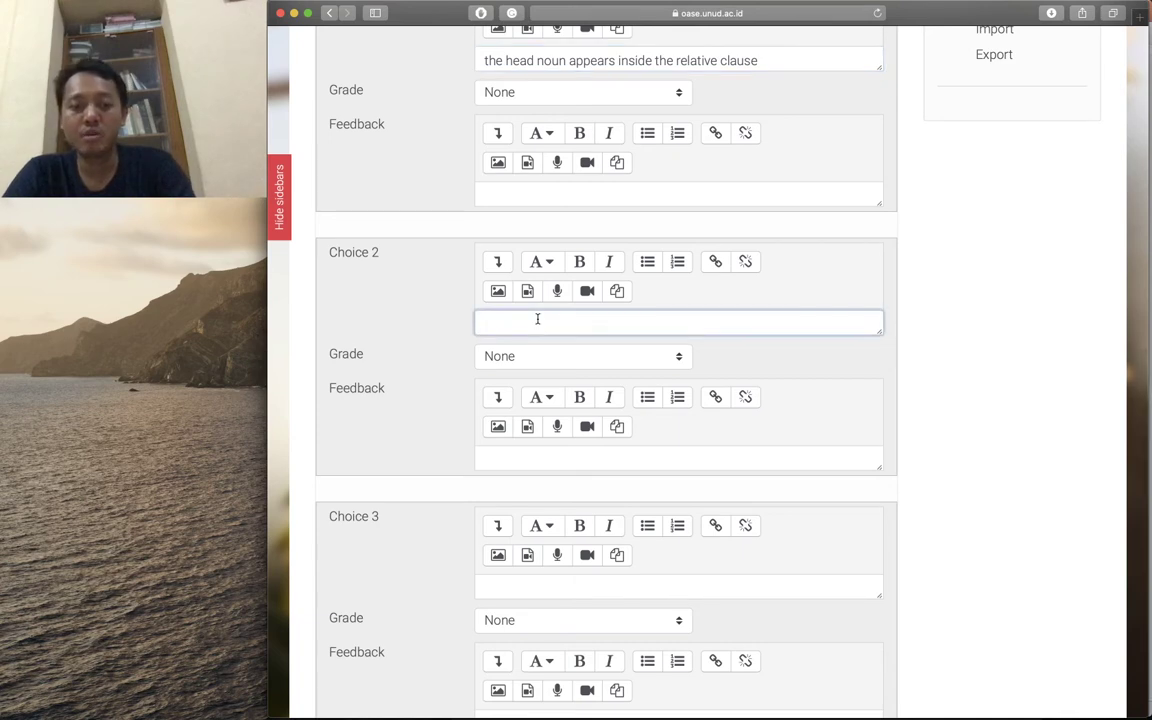
pyautogui.press('super+Tab')
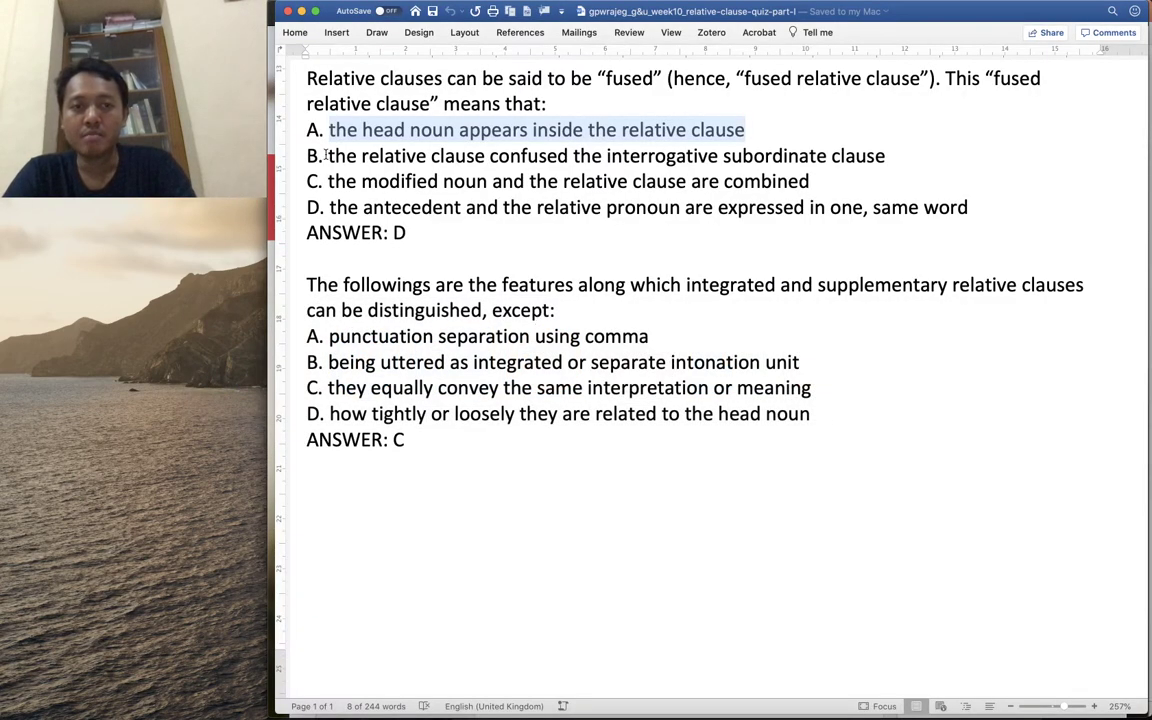
pyautogui.tripleClick(328, 156)
pyautogui.press('super+c')
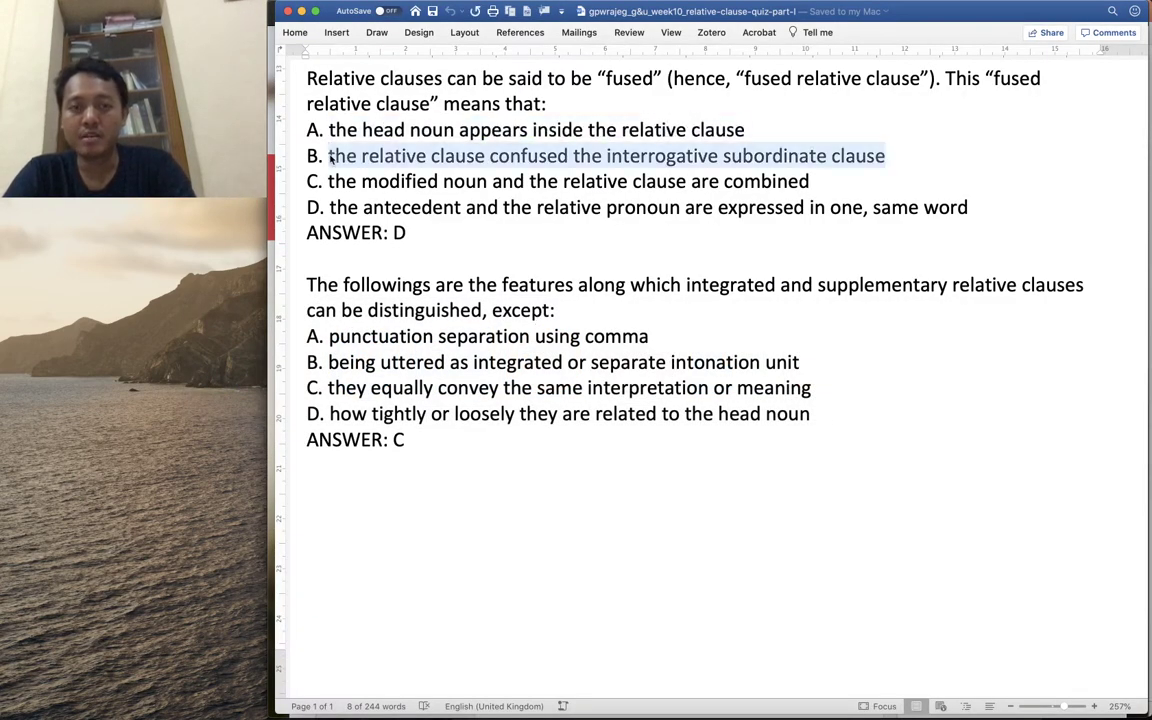
pyautogui.press('super+Tab')
pyautogui.press('super+v')
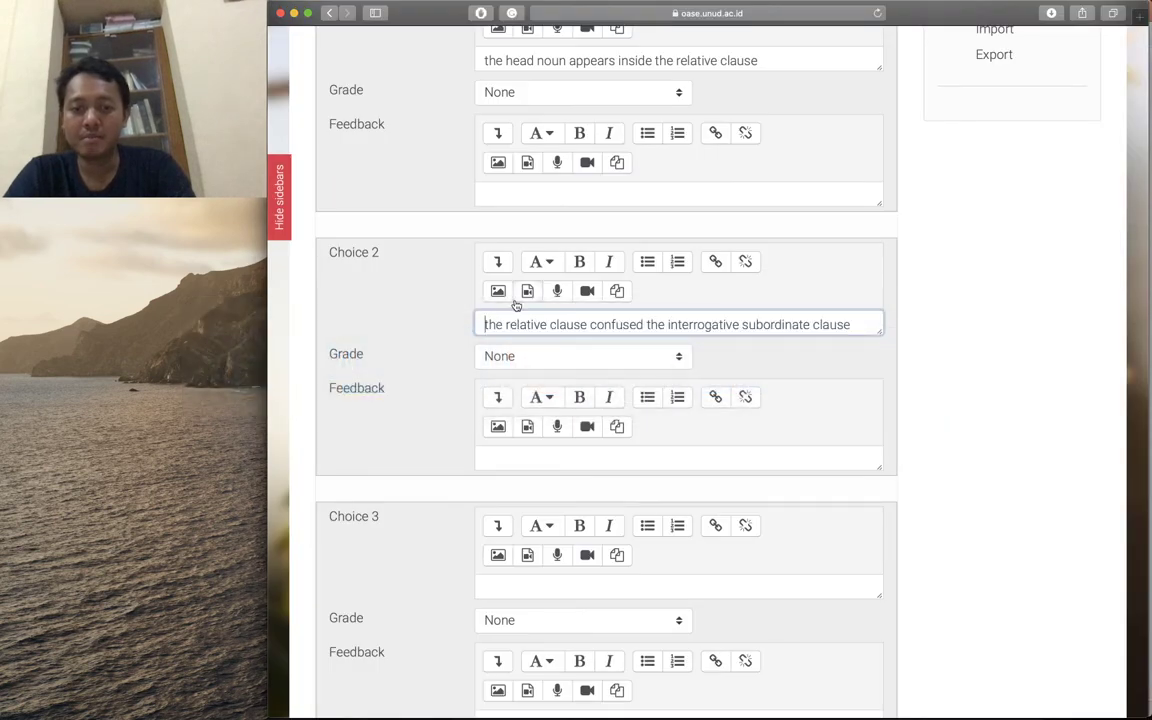
# - Copy option C, "the modified noun and the relative clause are combined", from the Word quiz document into Choice 3 of the OASE question
pyautogui.scroll(-3, 424, 357)
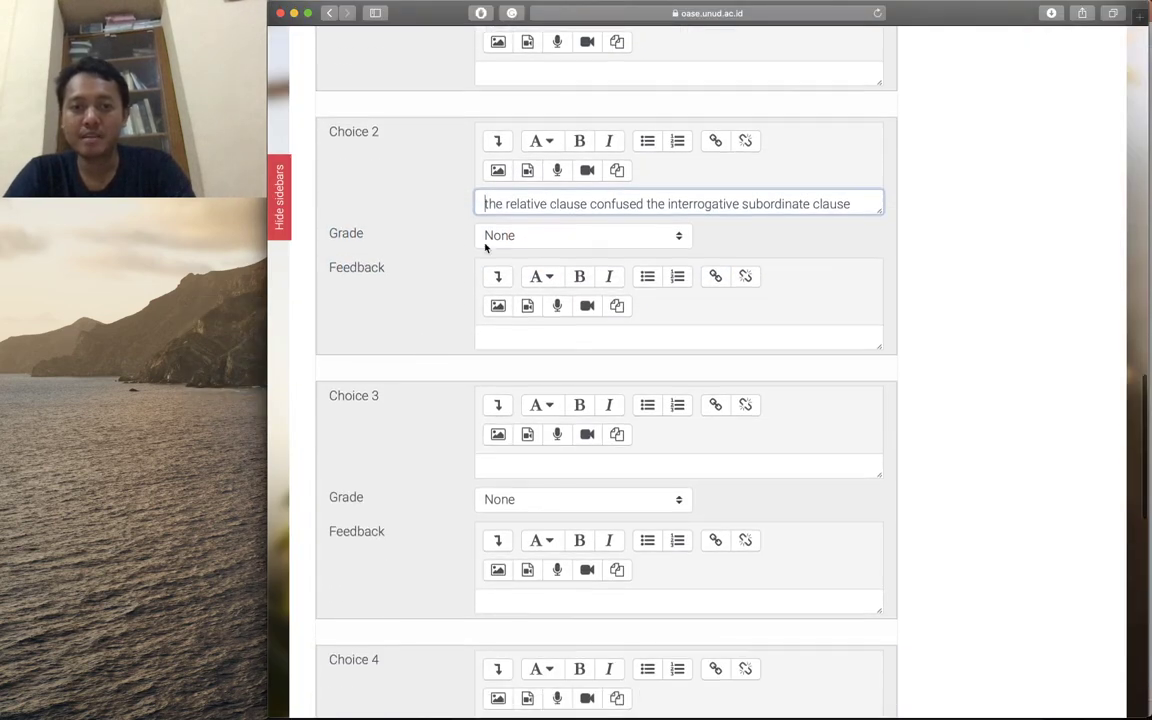
pyautogui.scroll(-5, 435, 383)
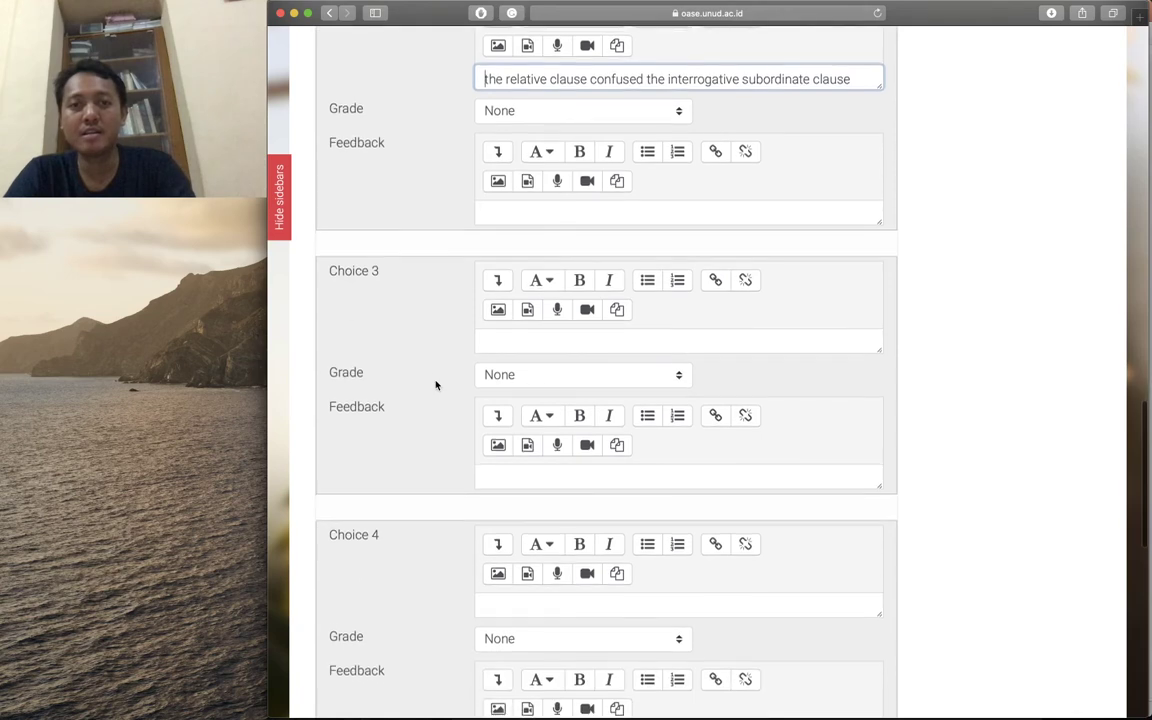
pyautogui.scroll(-2, 435, 383)
pyautogui.press('super+Tab')
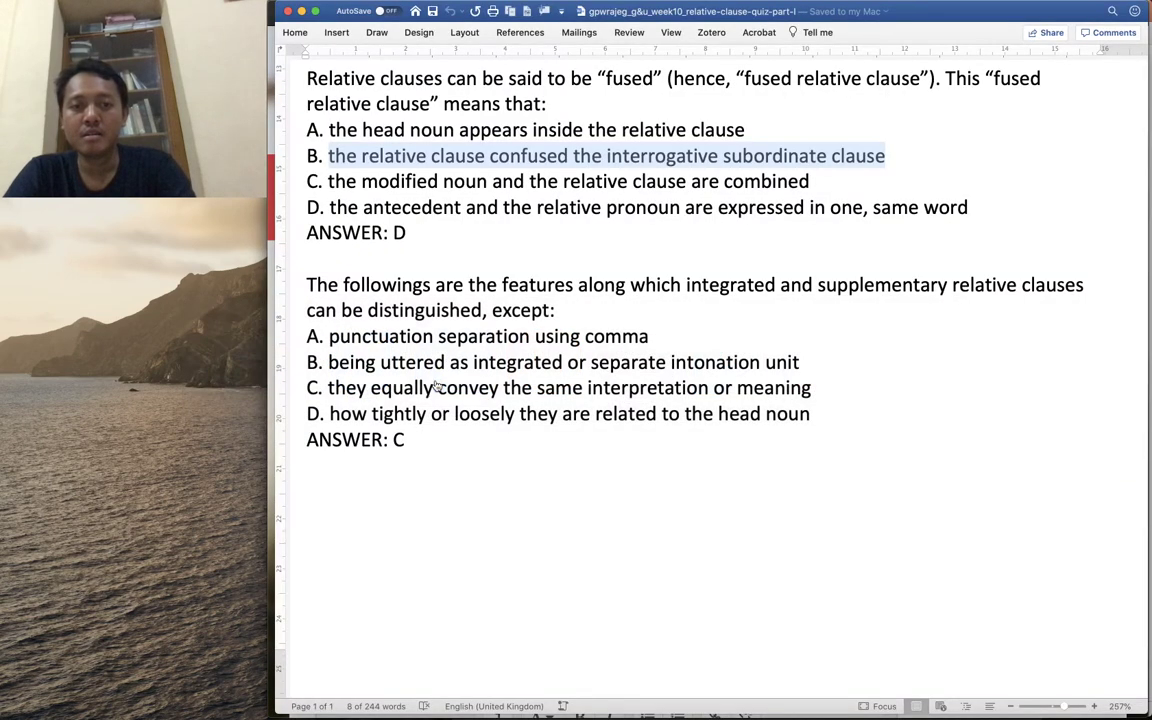
pyautogui.tripleClick(329, 181)
pyautogui.press('super+c')
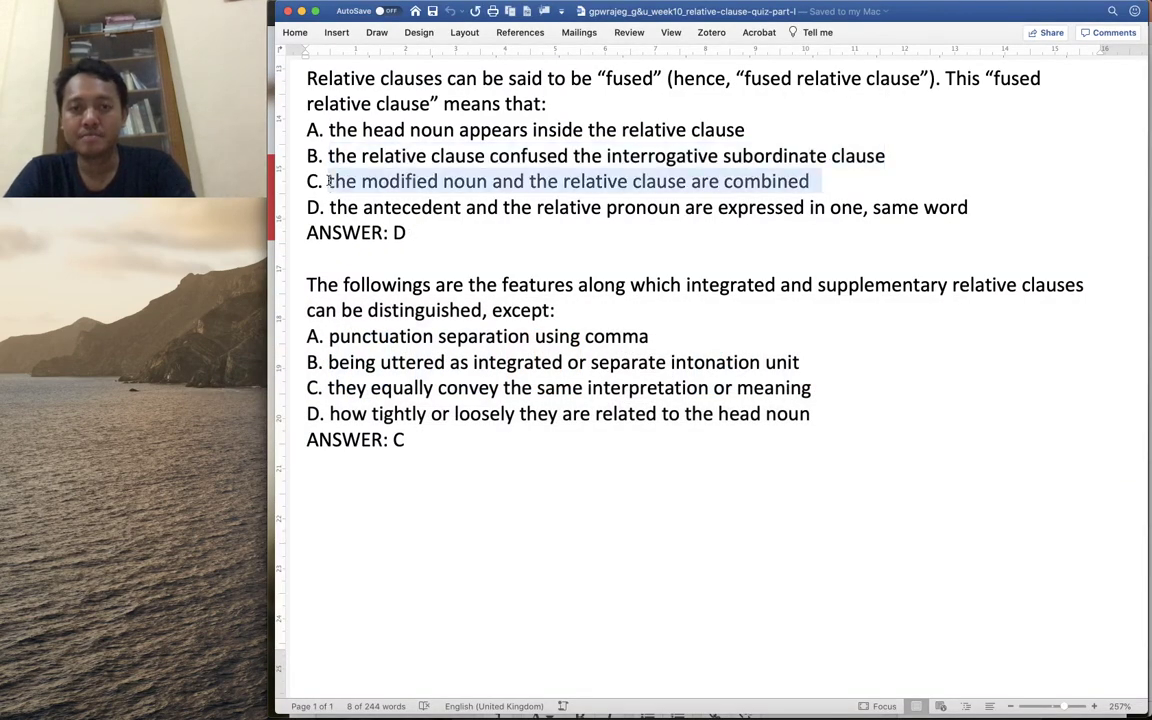
pyautogui.press('super+Tab')
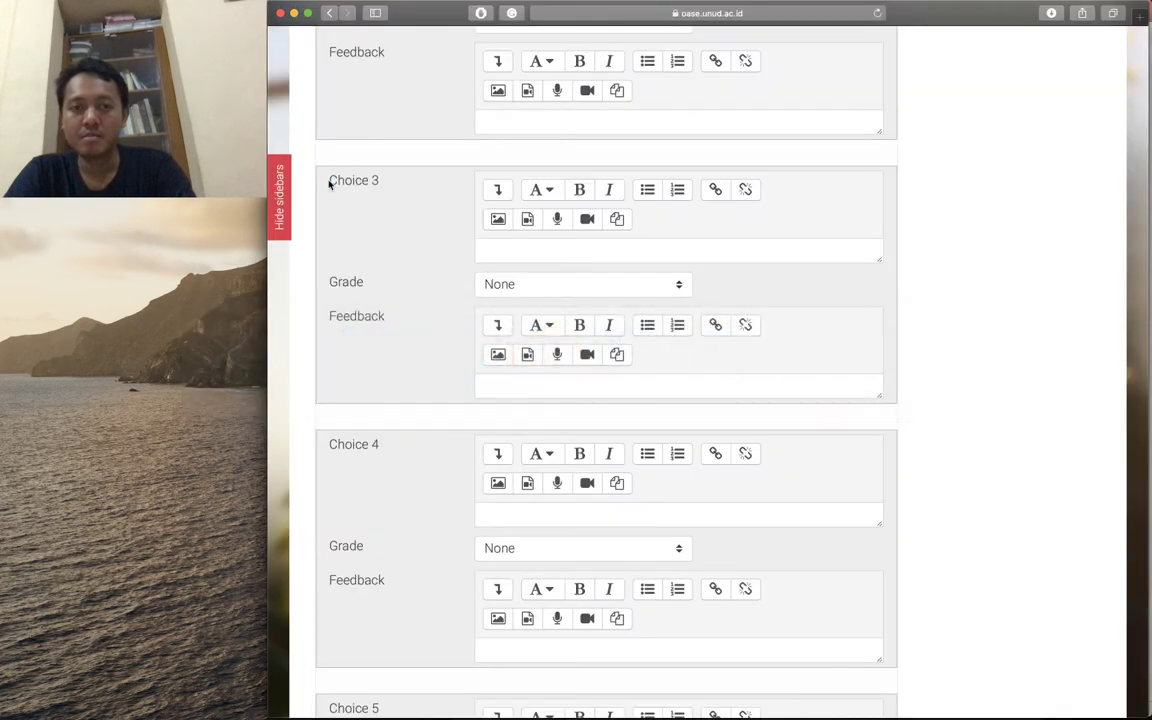
pyautogui.click(512, 251)
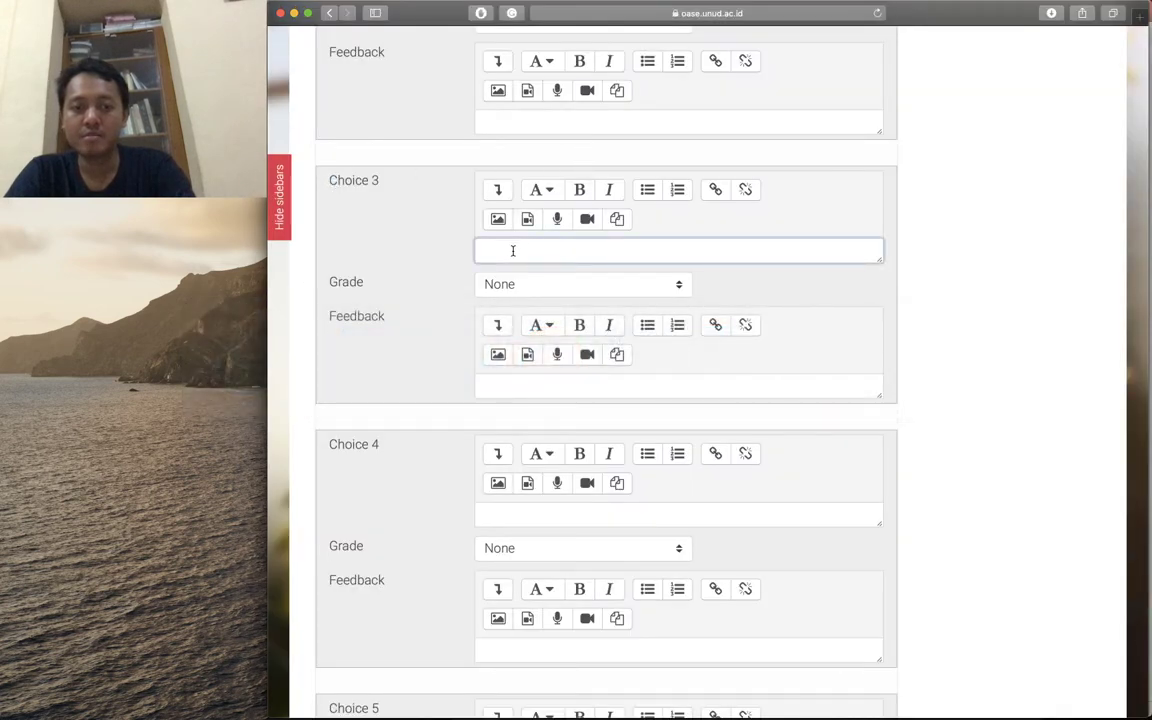
pyautogui.press('super+v')
pyautogui.press('Up')
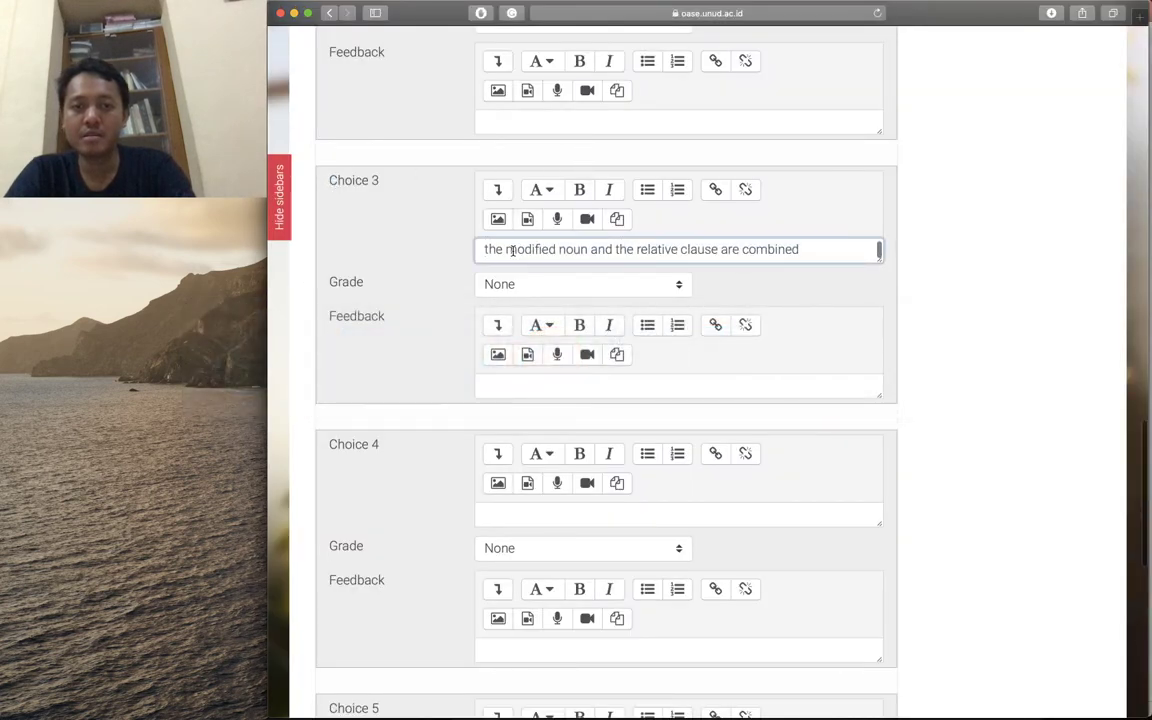
# - Copy option D, "the antecedent and the relative pronoun are expressed in one, same word", from the Word quiz document into Choice 4
pyautogui.scroll(-3, 428, 296)
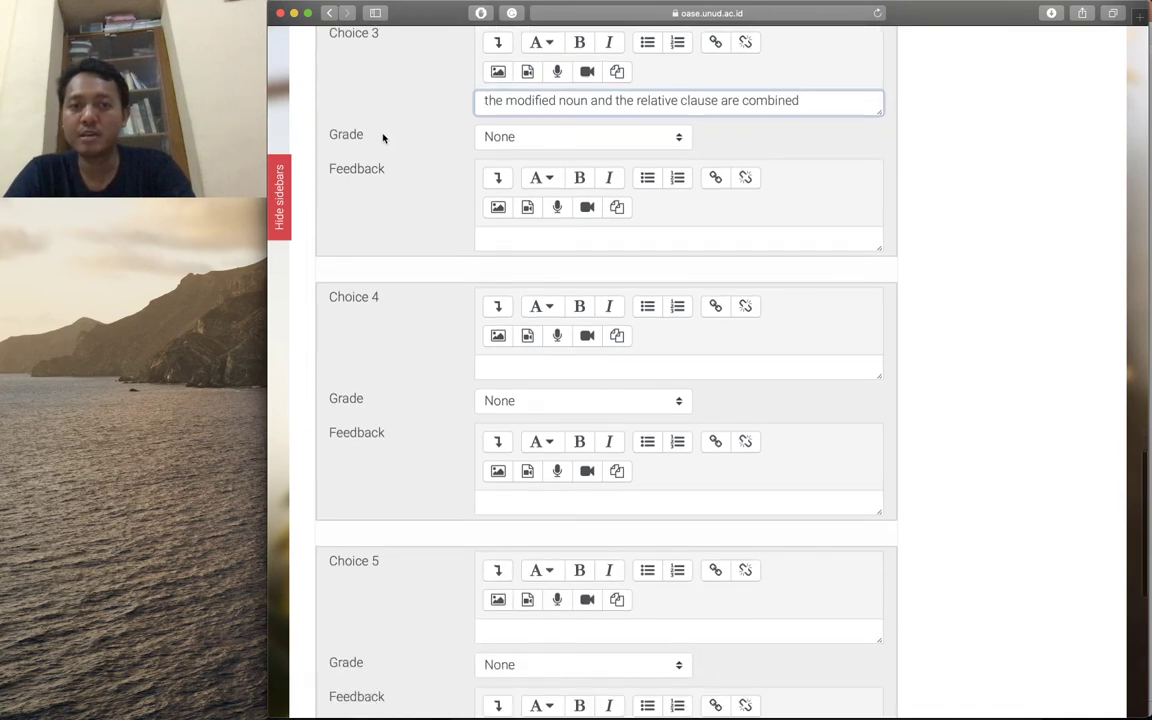
pyautogui.scroll(-2, 386, 305)
pyautogui.press('super+Tab')
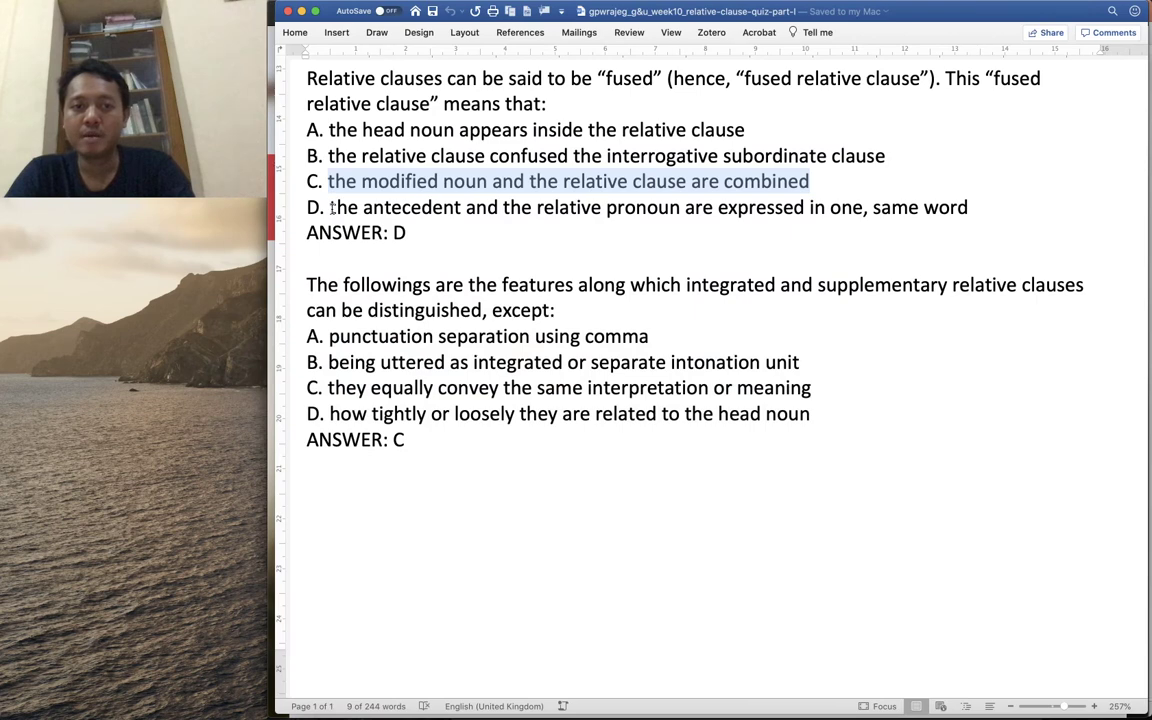
pyautogui.click(330, 208)
pyautogui.press('super+shift+Right')
pyautogui.press('super+c')
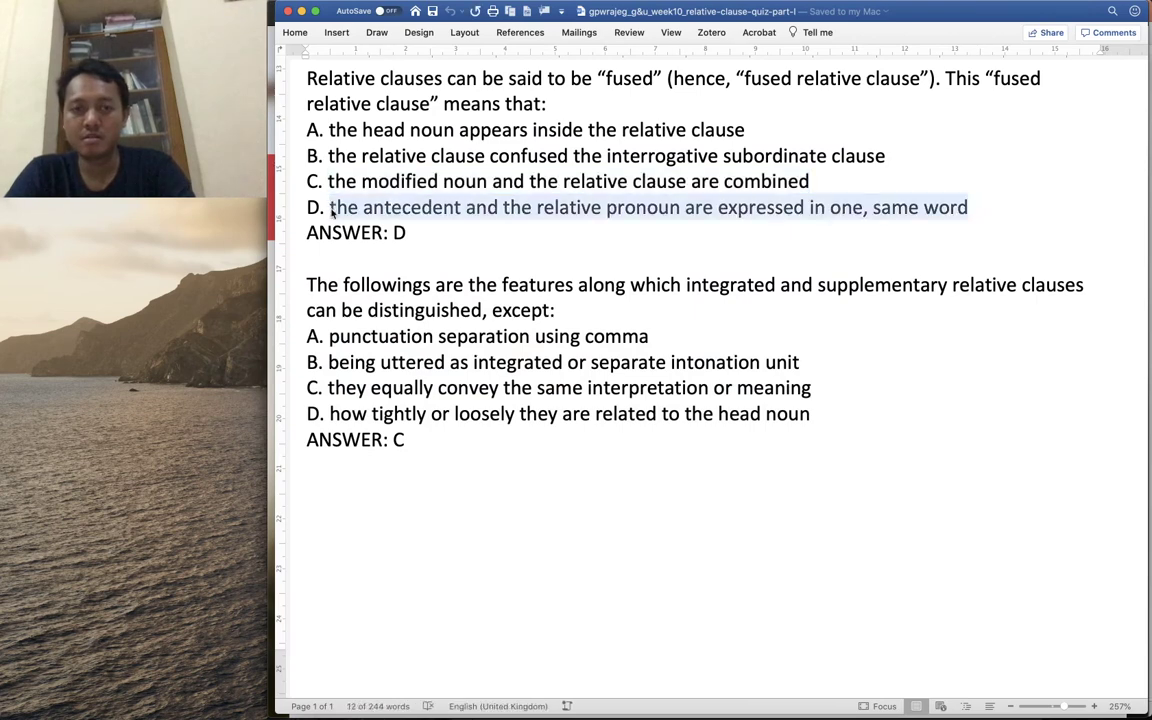
pyautogui.press('super+Tab')
pyautogui.click(540, 294)
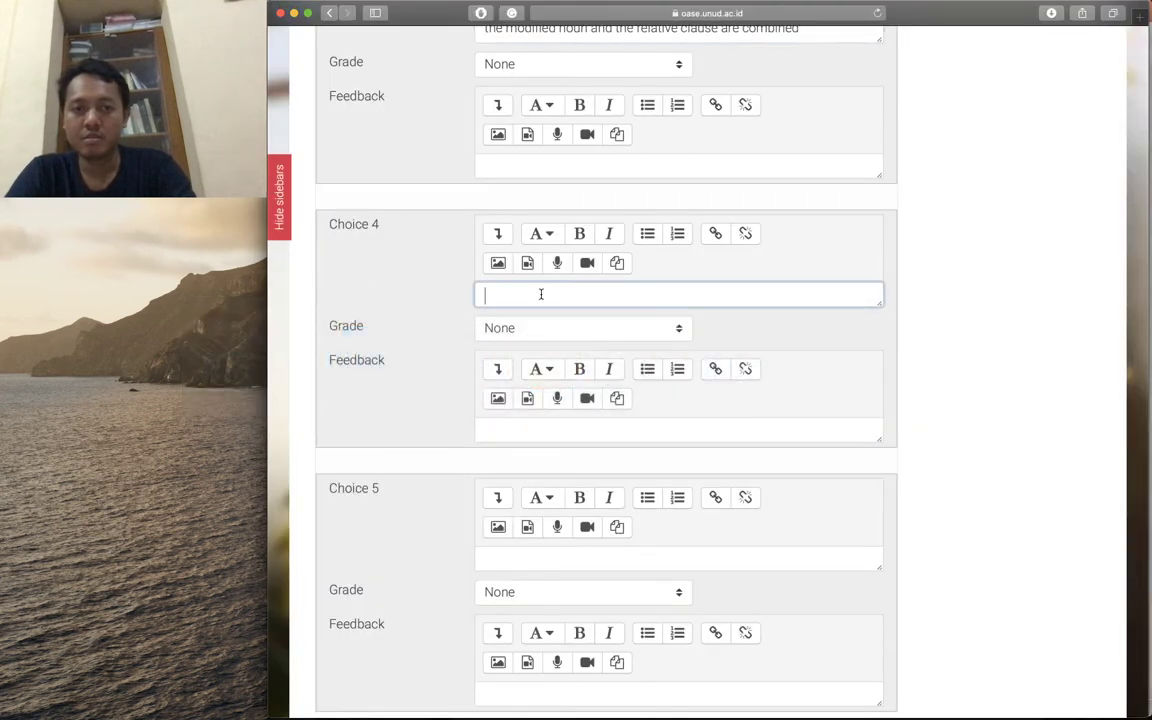
pyautogui.press('super+v')
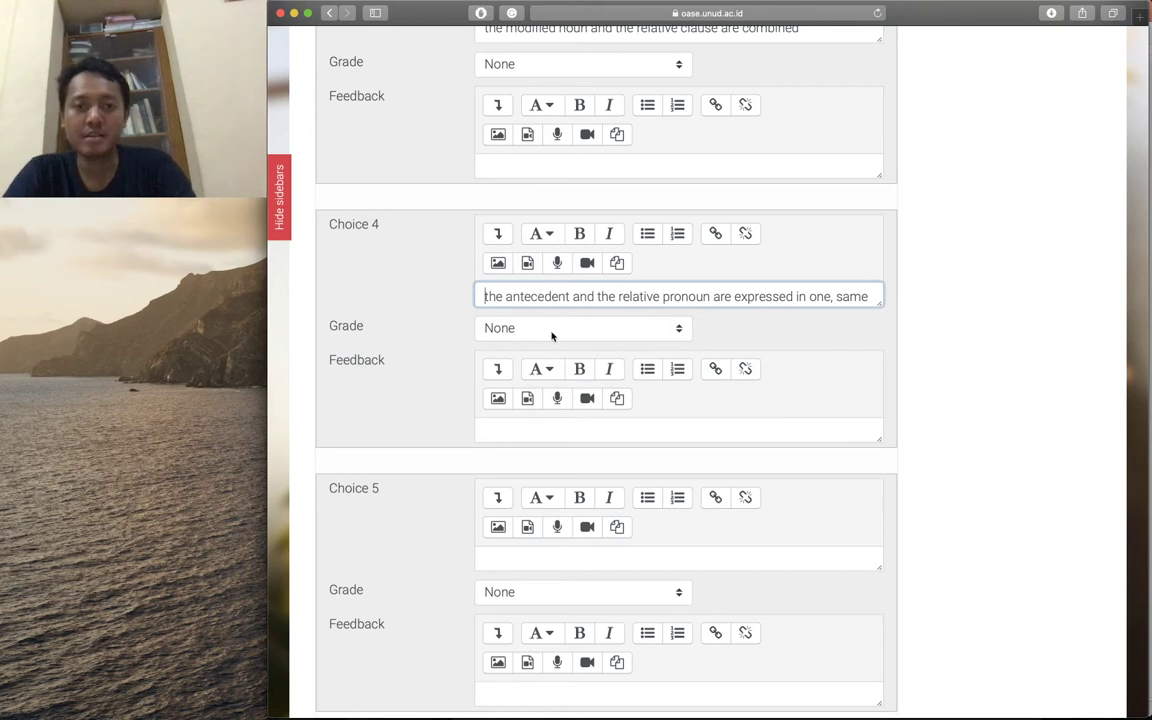
# - Set the grade of Choice 4 to 100% and save the question, leaving Choice 5 blank
pyautogui.click(551, 336)
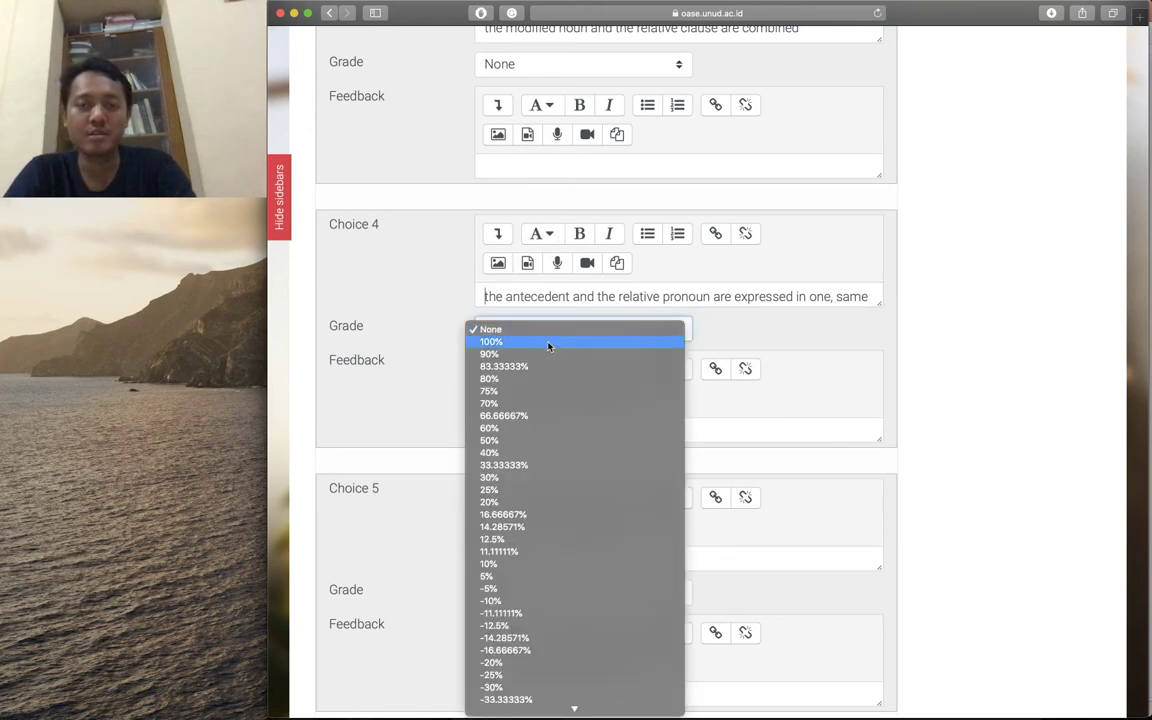
pyautogui.click(548, 343)
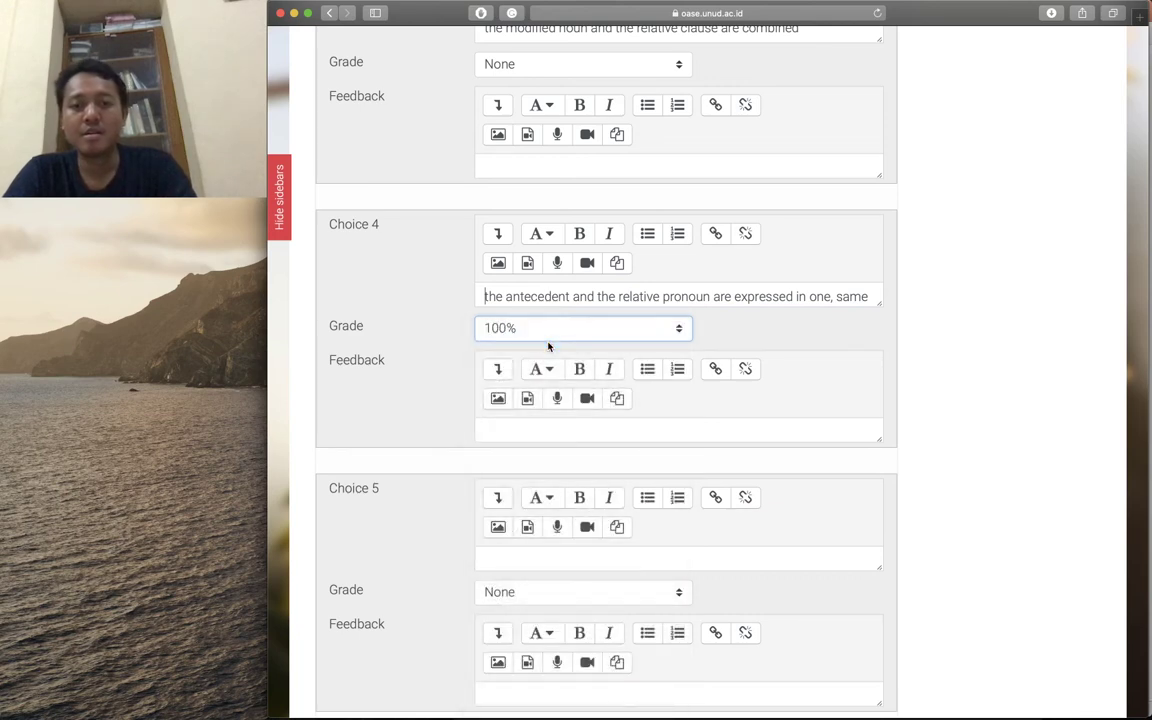
pyautogui.scroll(2, 391, 403)
pyautogui.scroll(-4, 391, 403)
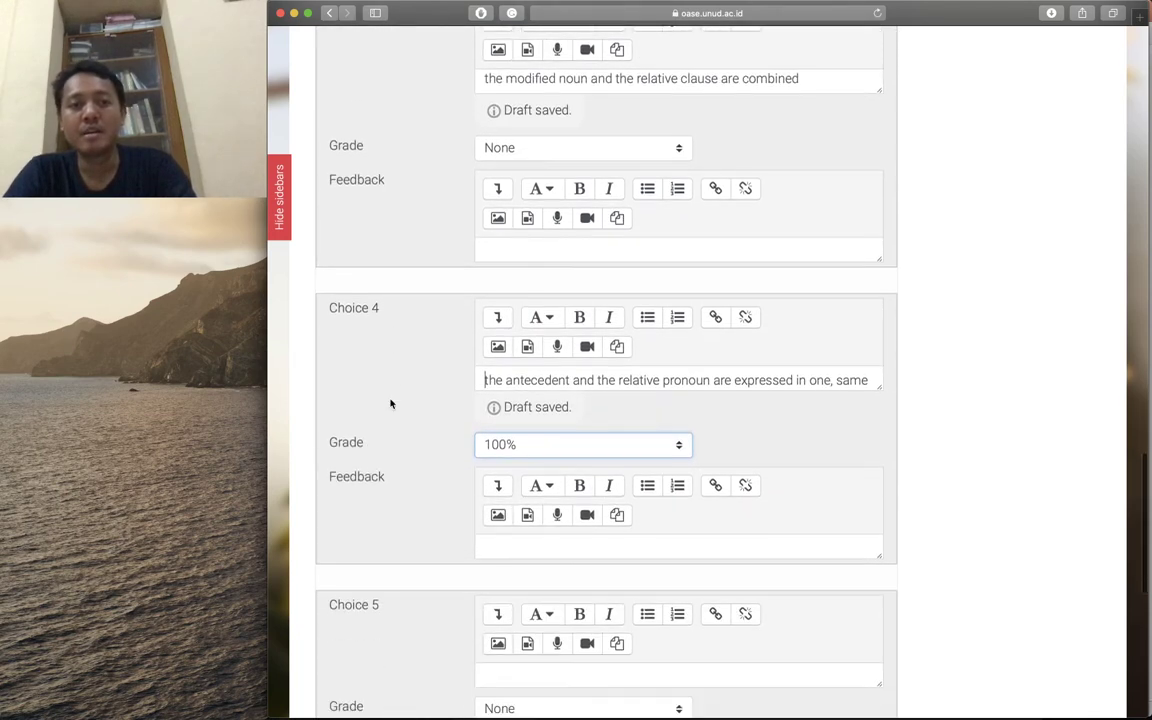
pyautogui.scroll(-5, 380, 455)
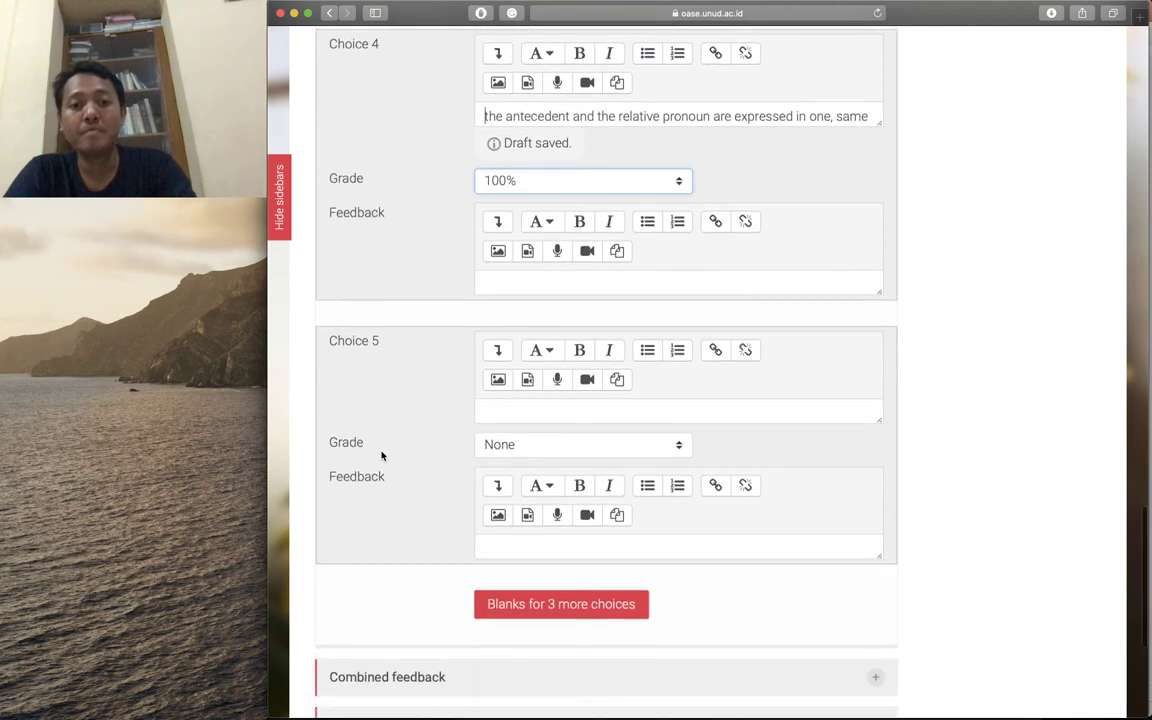
pyautogui.scroll(-6, 422, 416)
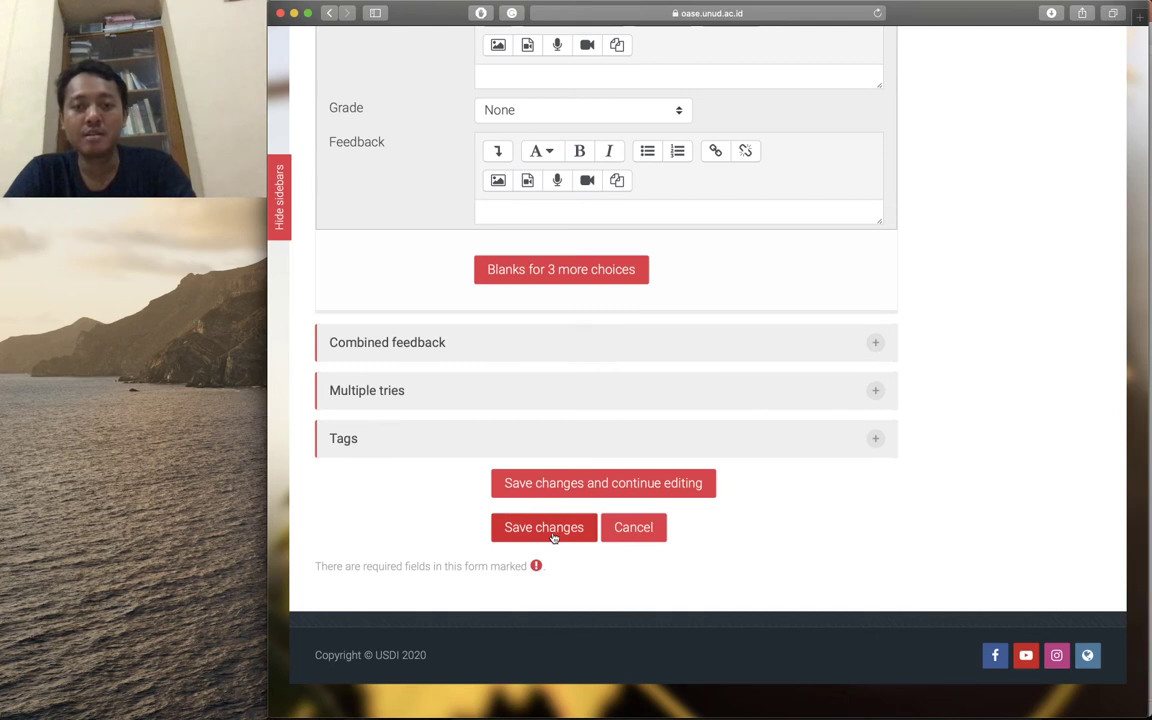
pyautogui.click(553, 537)
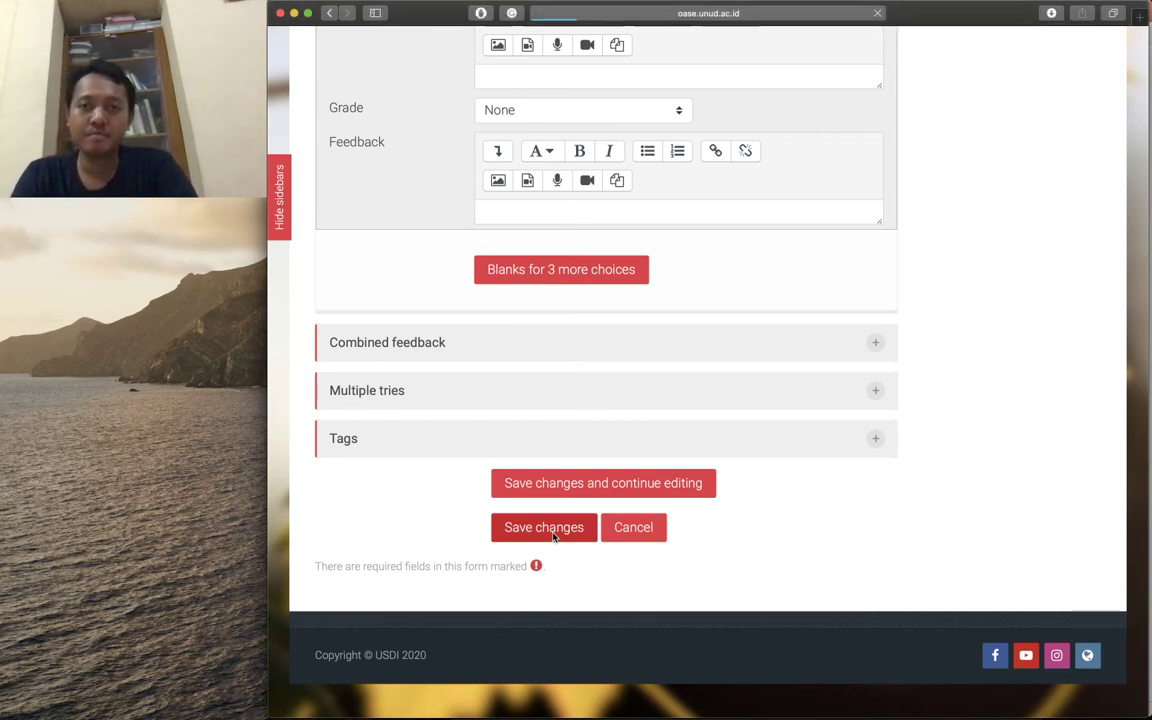
# - Open the preview of question Q1 from the question bank and move the preview window clear of the webcam area
pyautogui.scroll(-5, 553, 538)
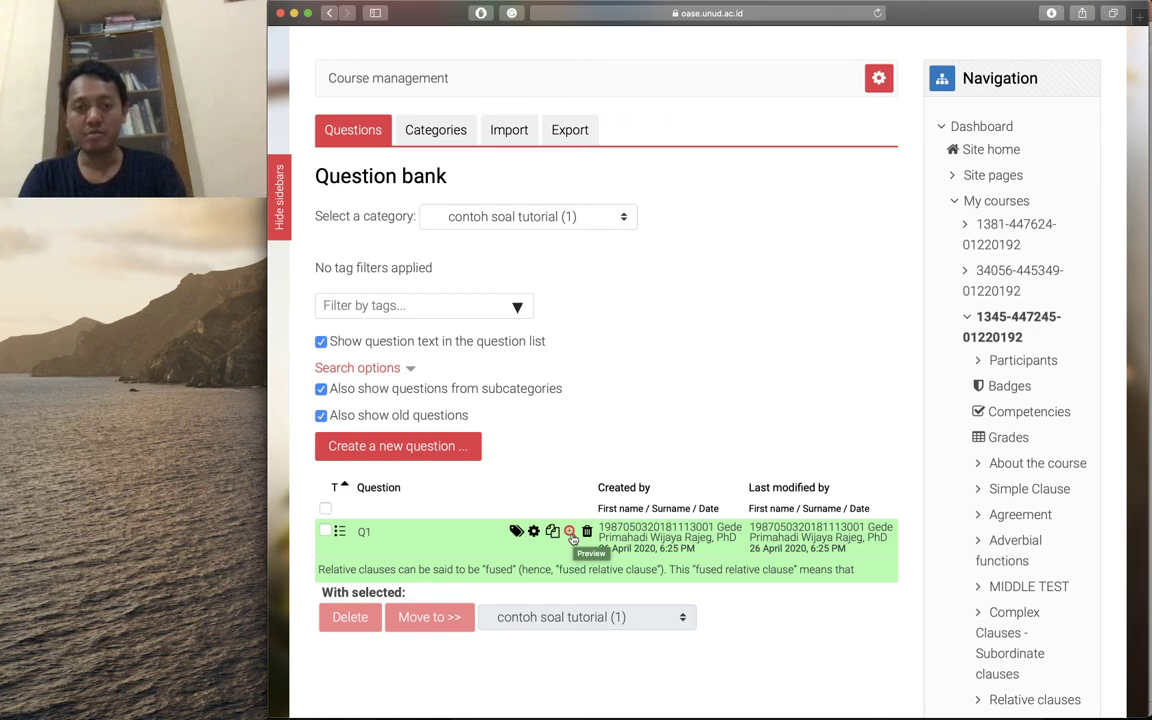
pyautogui.click(570, 533)
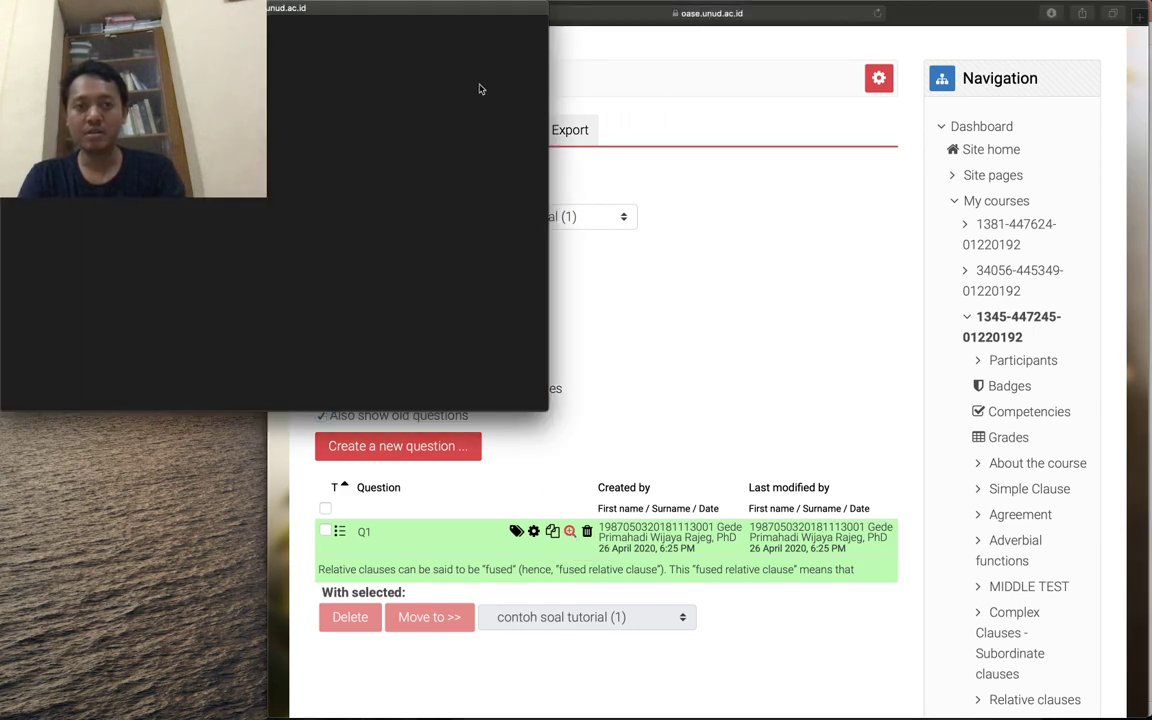
pyautogui.moveTo(478, 12); pyautogui.dragTo(751, 44)
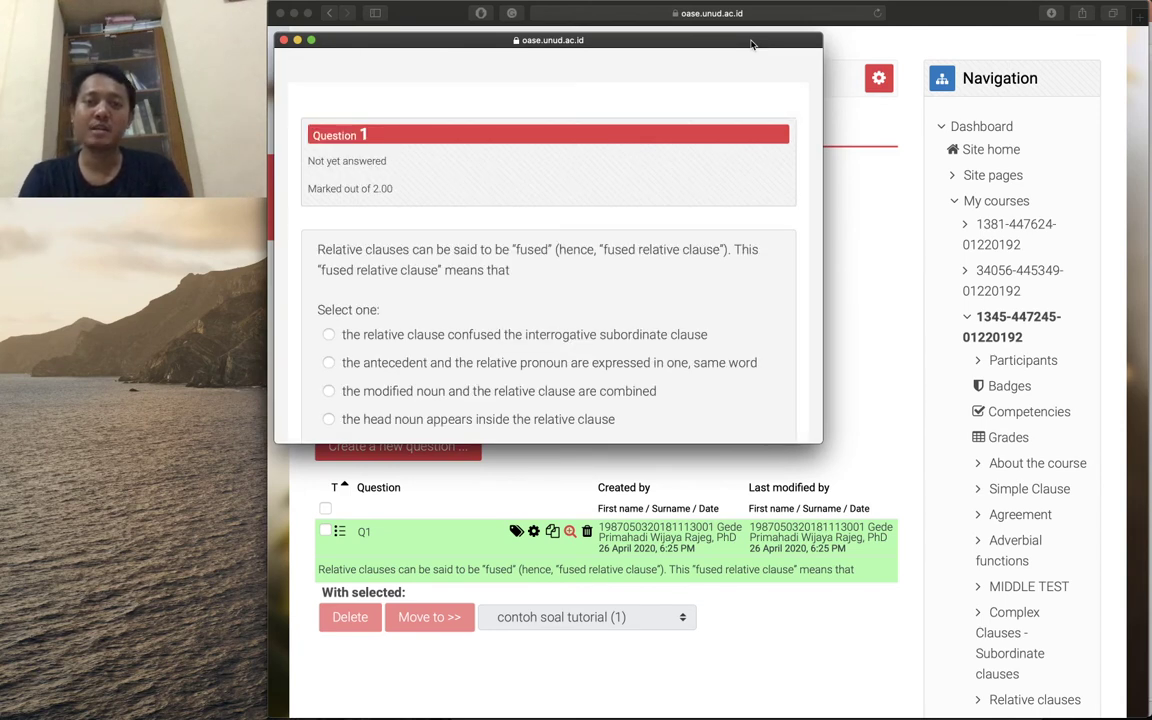
# - Check the mark, question text and answer choices in the Q1 preview, and close the preview
pyautogui.scroll(-3, 607, 193)
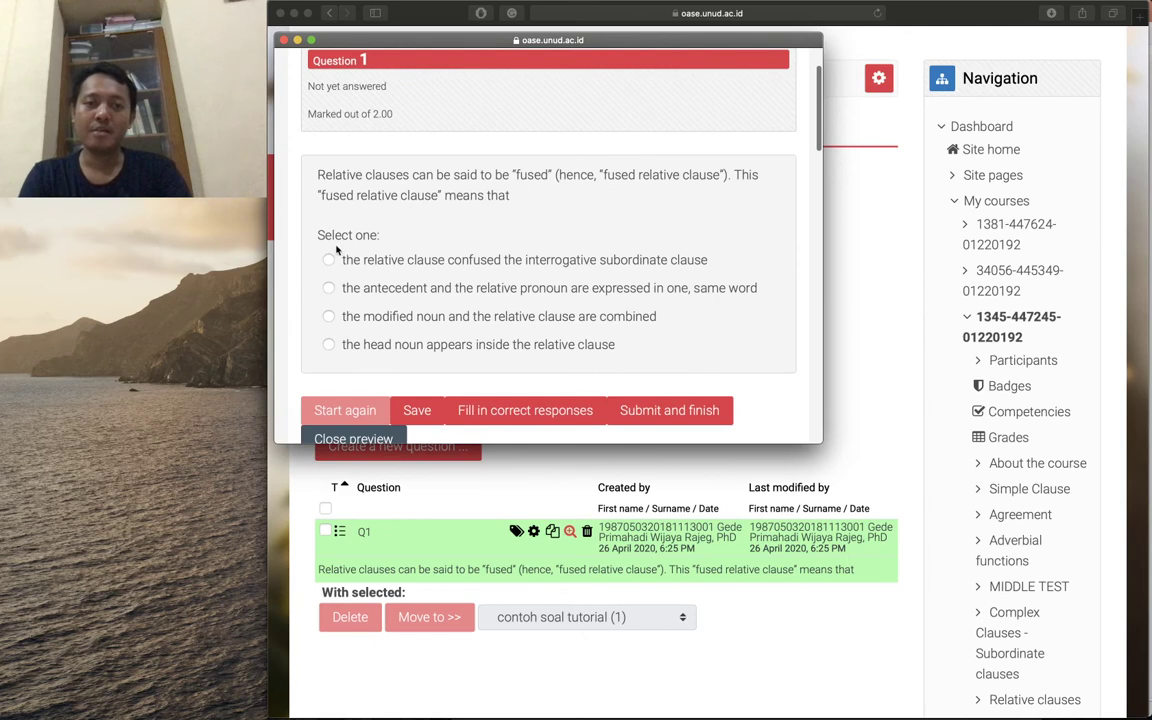
pyautogui.scroll(-1, 322, 352)
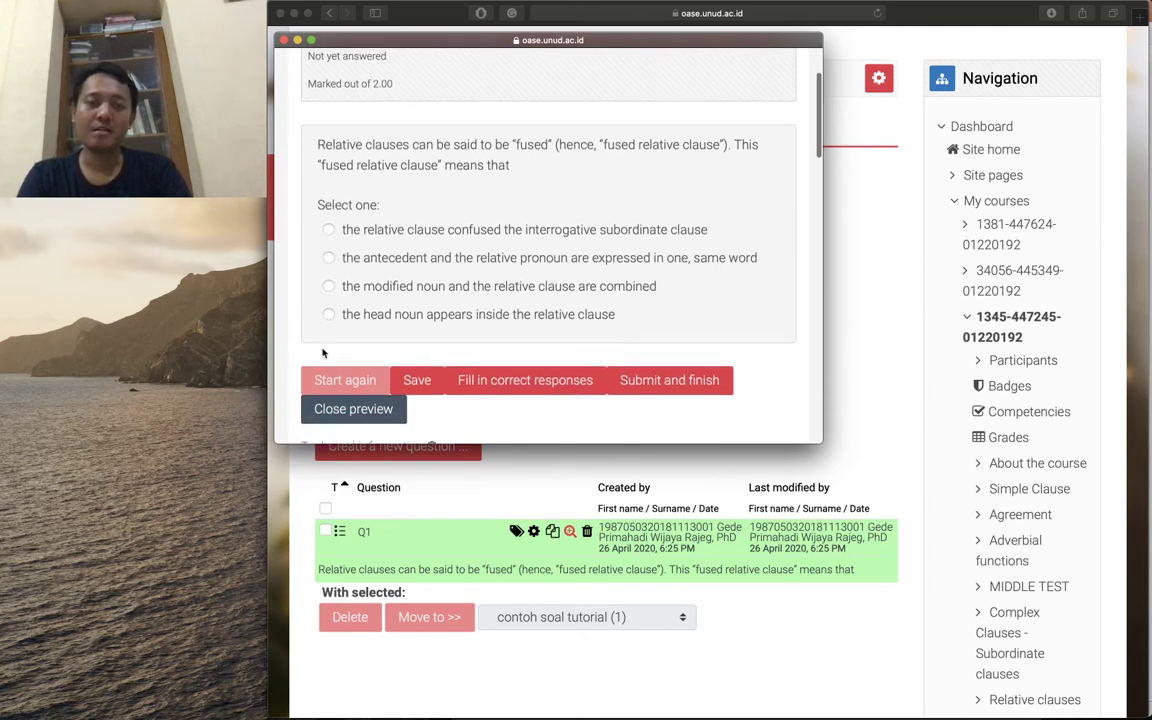
pyautogui.scroll(1, 322, 352)
pyautogui.scroll(-3, 322, 352)
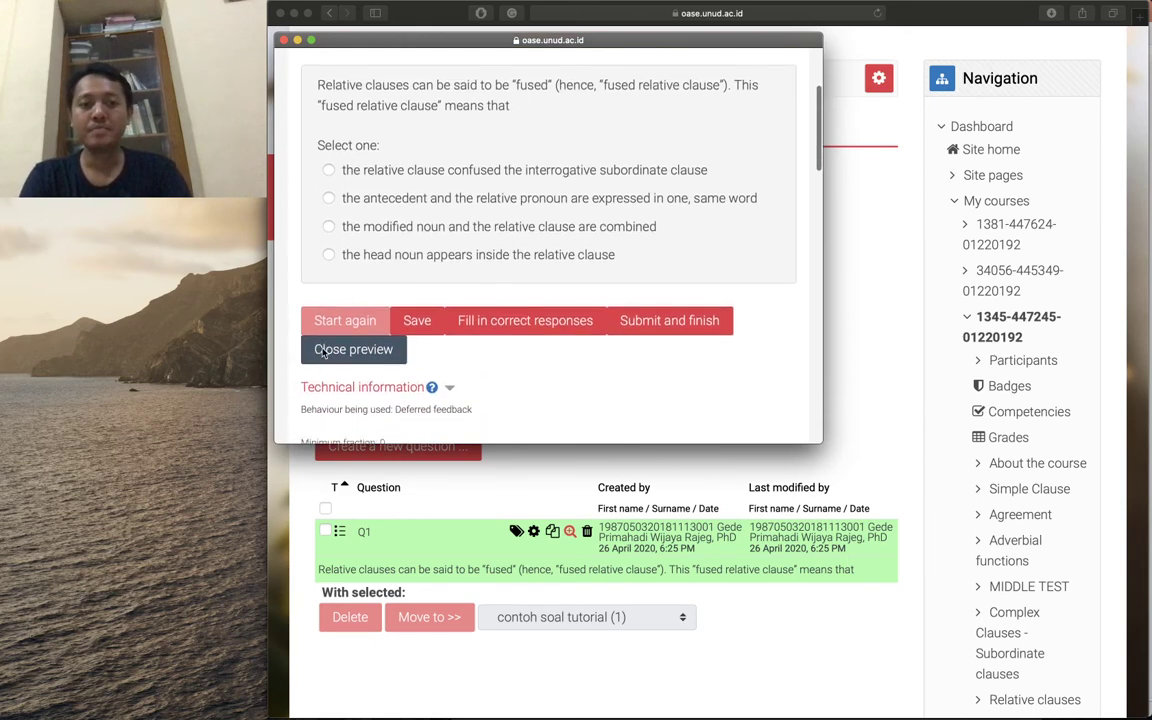
pyautogui.scroll(3, 322, 352)
pyautogui.scroll(-1, 322, 352)
pyautogui.scroll(3, 322, 352)
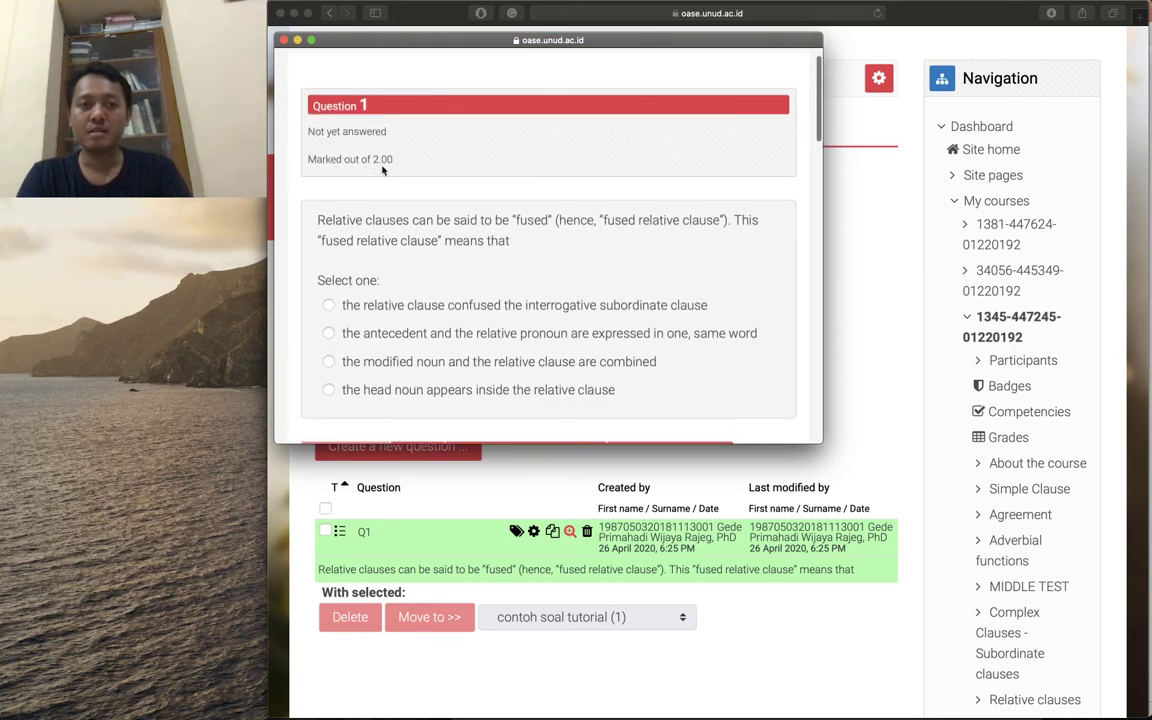
pyautogui.scroll(-2, 370, 168)
pyautogui.scroll(-5, 370, 190)
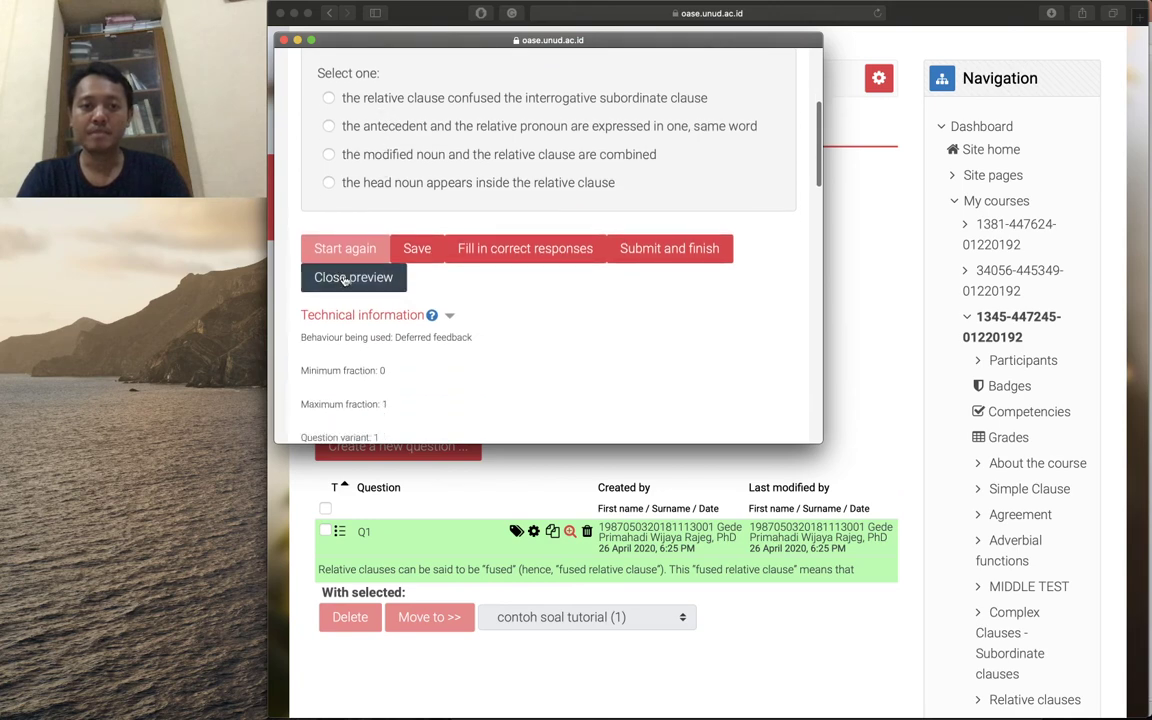
pyautogui.click(342, 278)
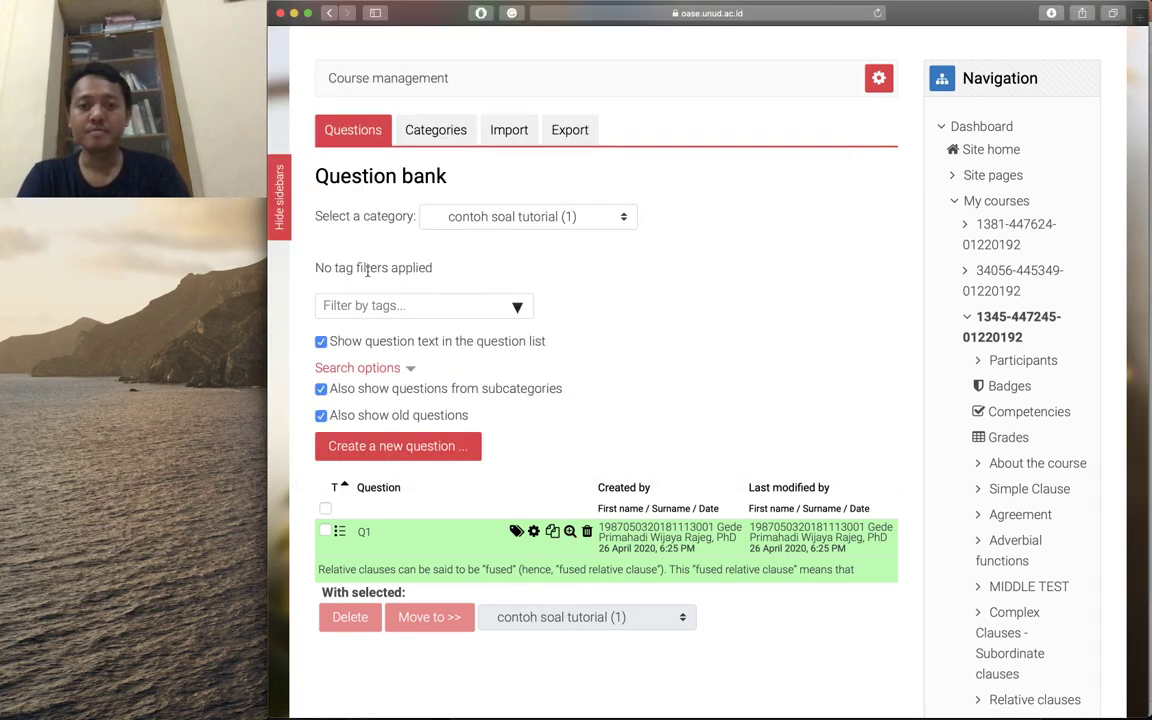
pyautogui.scroll(-5, 565, 419)
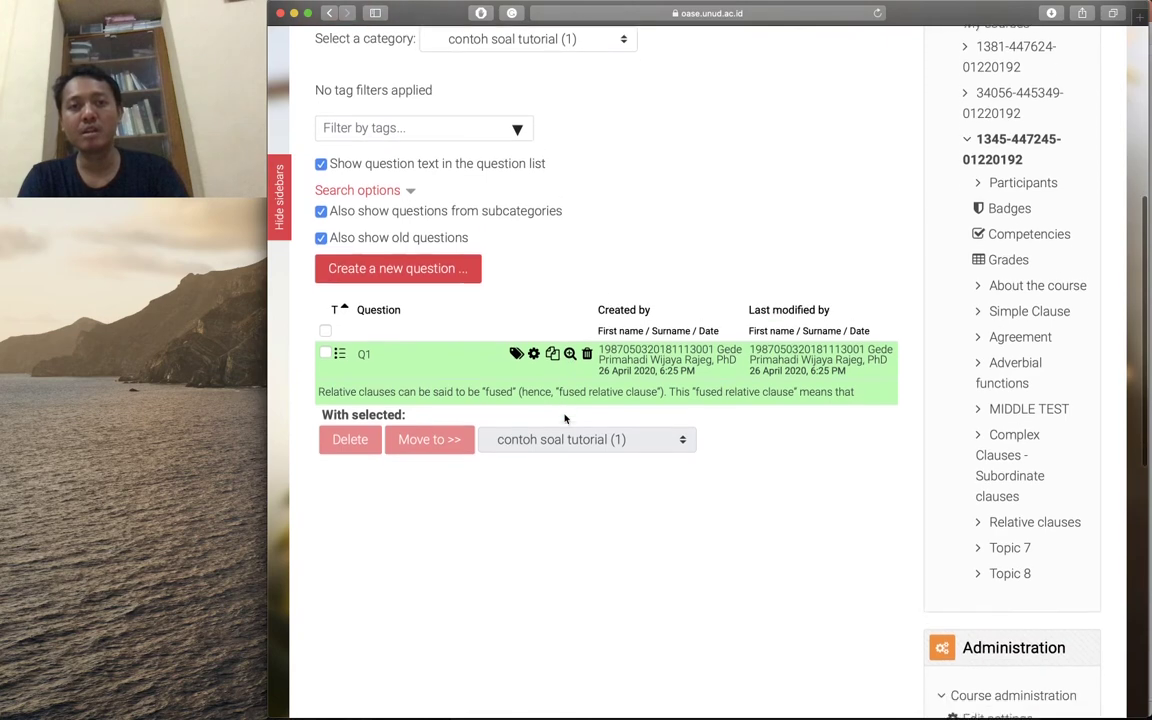
pyautogui.scroll(-2, 565, 419)
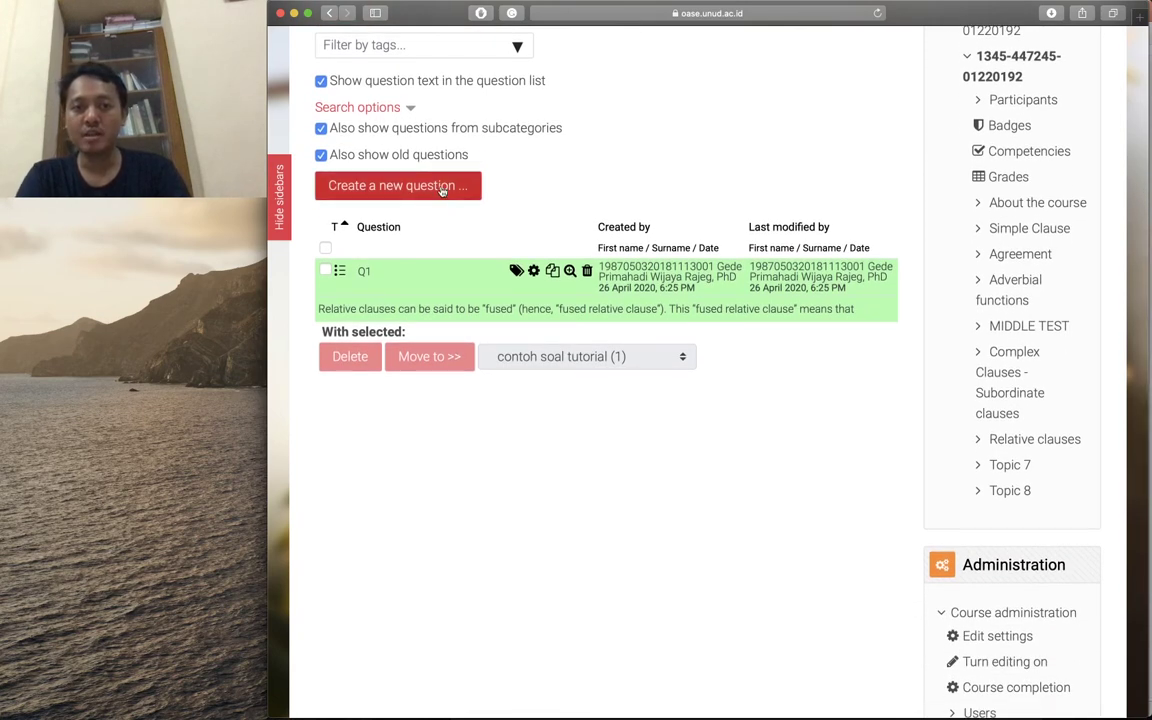
pyautogui.click(443, 190)
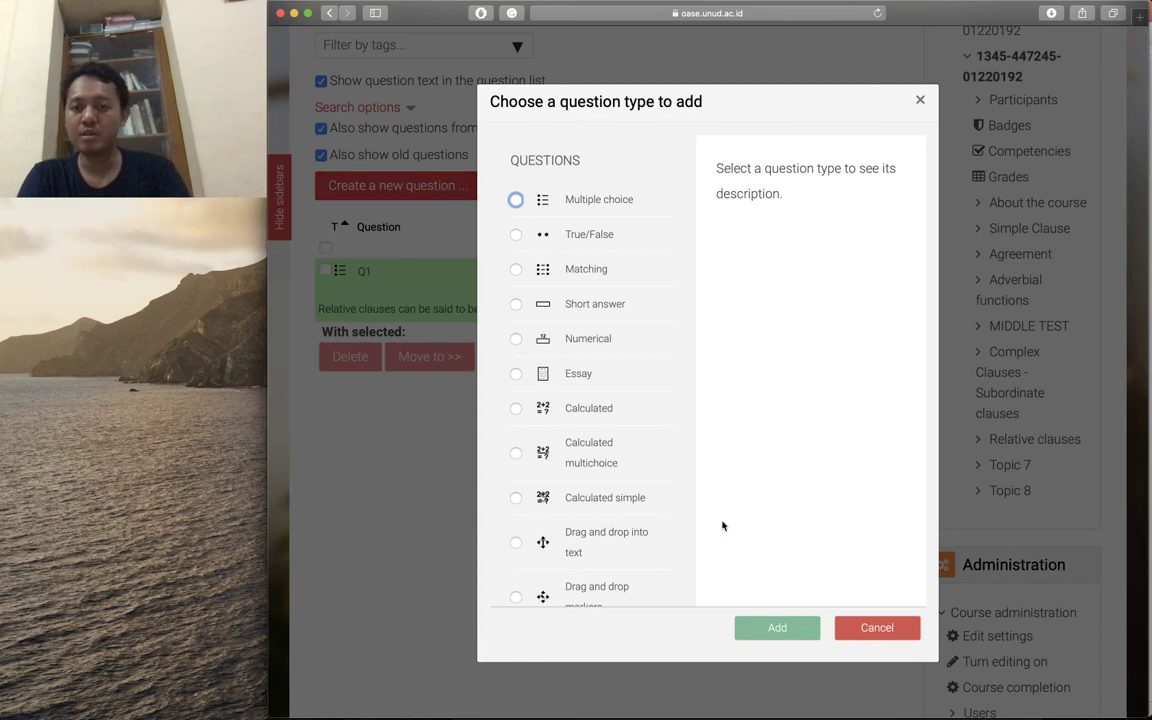
pyautogui.click(868, 634)
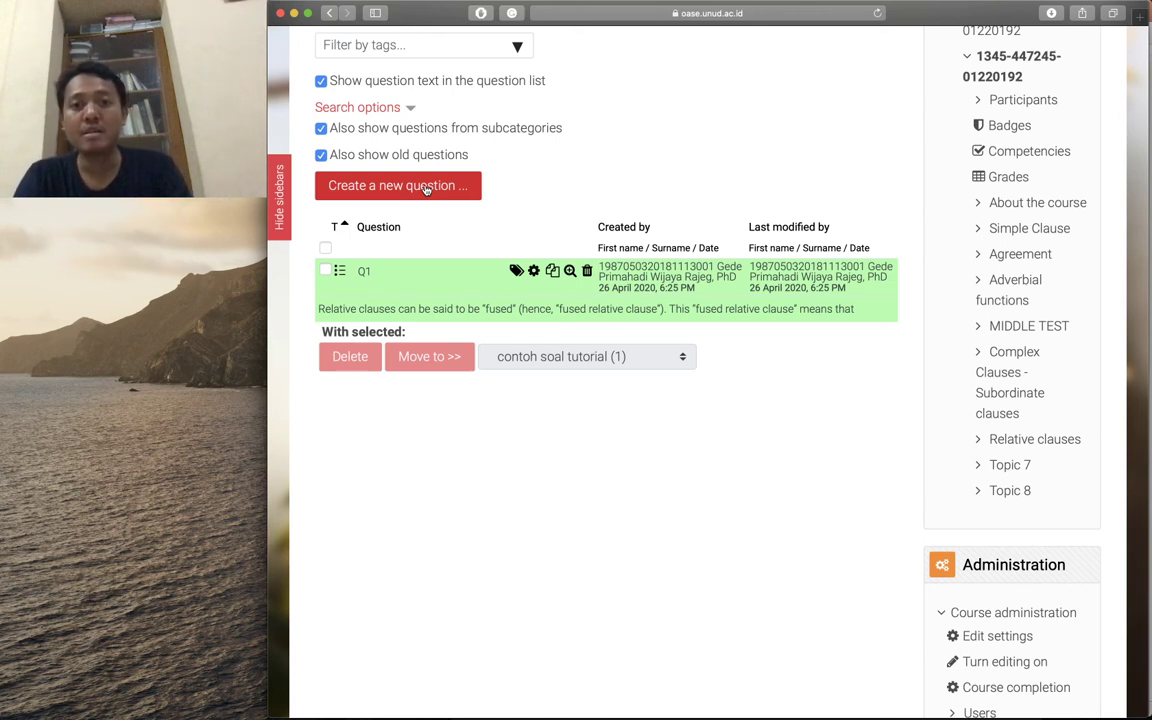
# - Duplicate question Q1 in the question bank and name the copy Q2
pyautogui.click(552, 272)
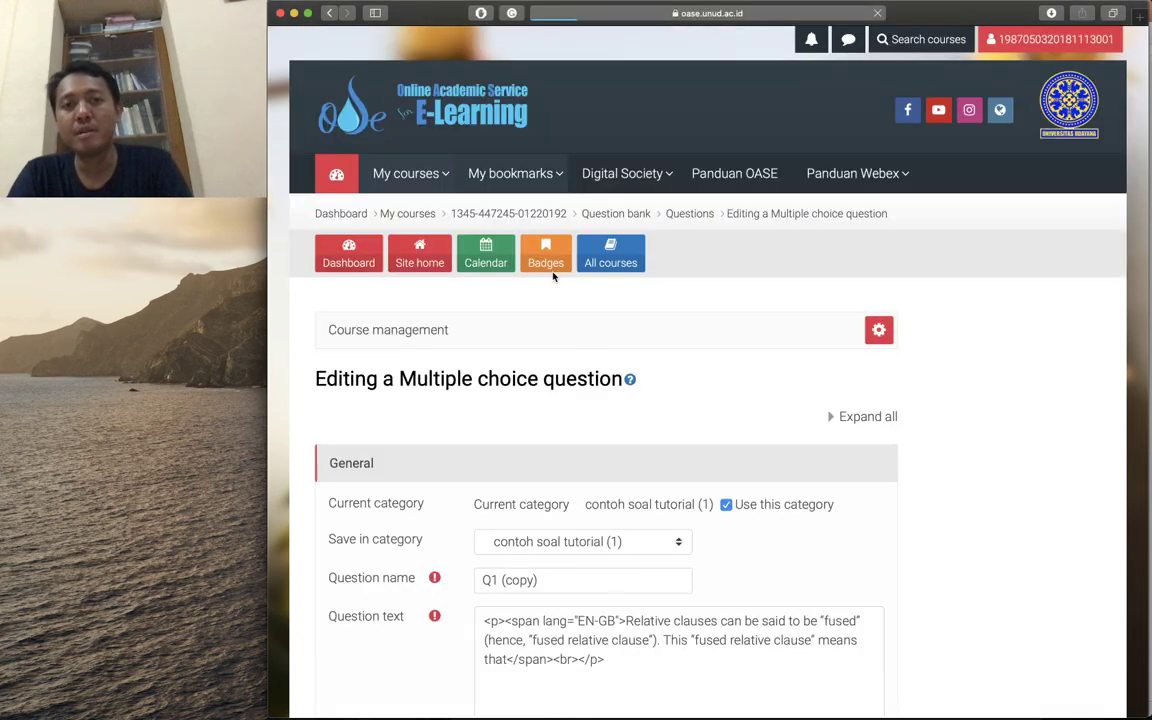
pyautogui.scroll(-2, 553, 277)
pyautogui.scroll(-5, 553, 277)
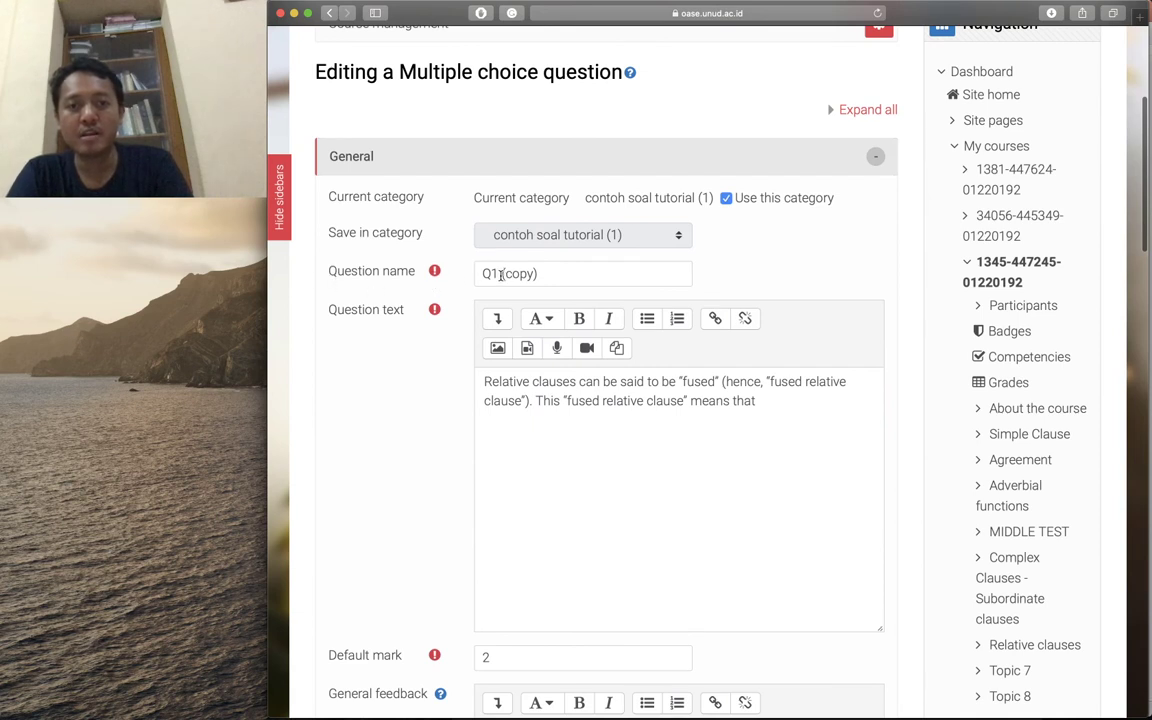
pyautogui.moveTo(502, 276); pyautogui.dragTo(589, 274)
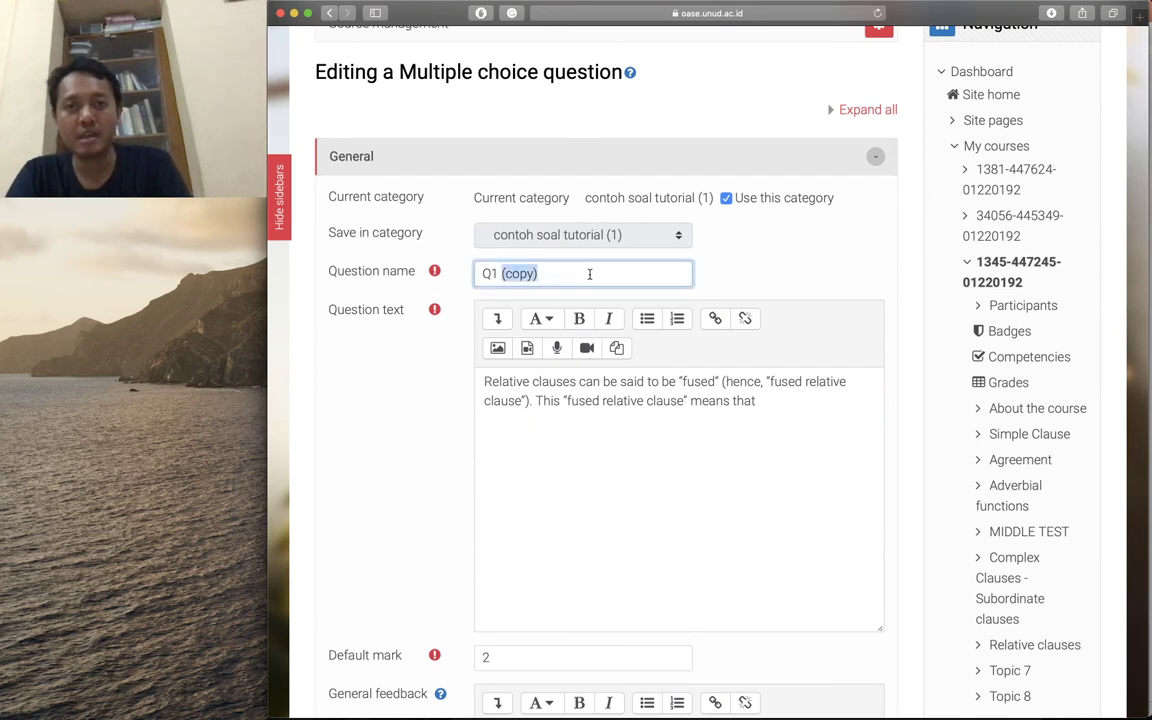
pyautogui.press('BackSpace')
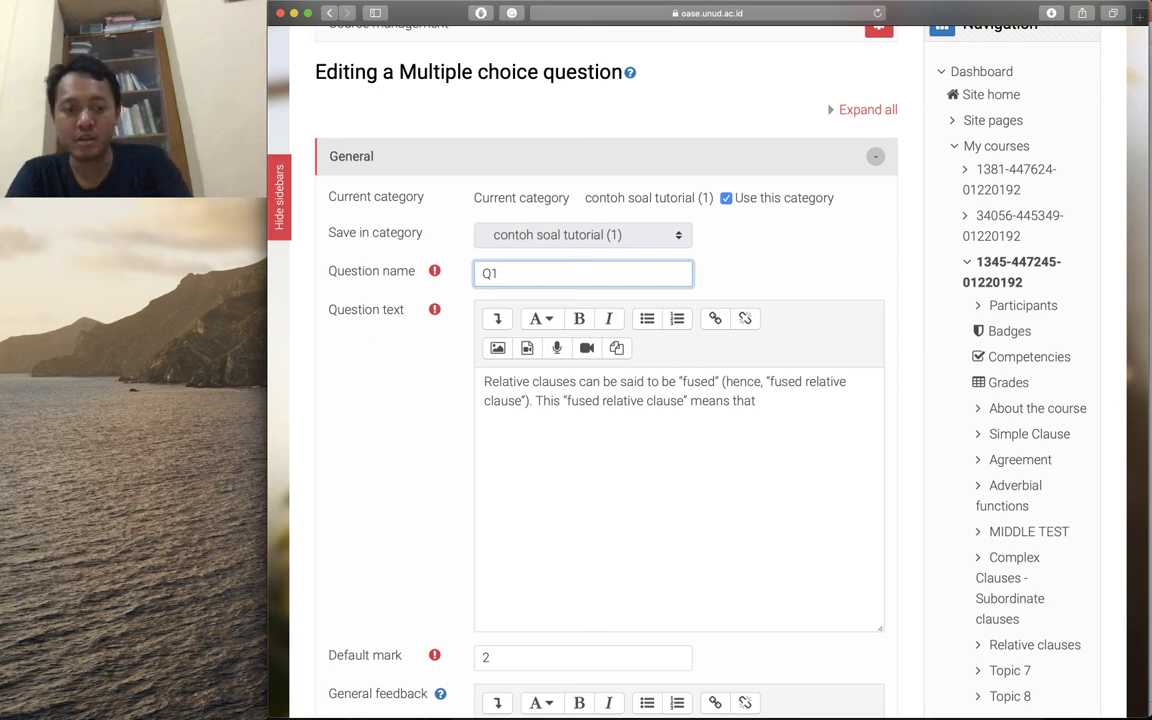
pyautogui.hotkey('shift', 'Left')
pyautogui.write('2')
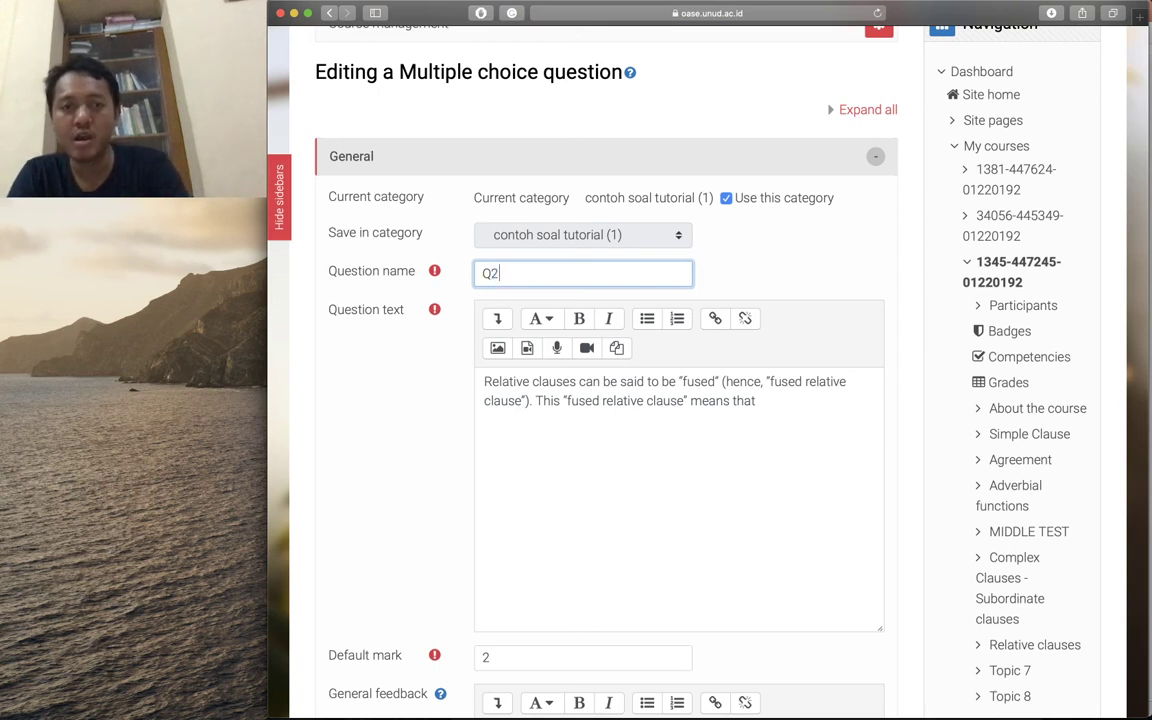
# - Replace the question text with "The followings are the features along which integrated and supplementary relative clauses can be distinguished, except" copied from the Word quiz document
pyautogui.scroll(-2, 481, 405)
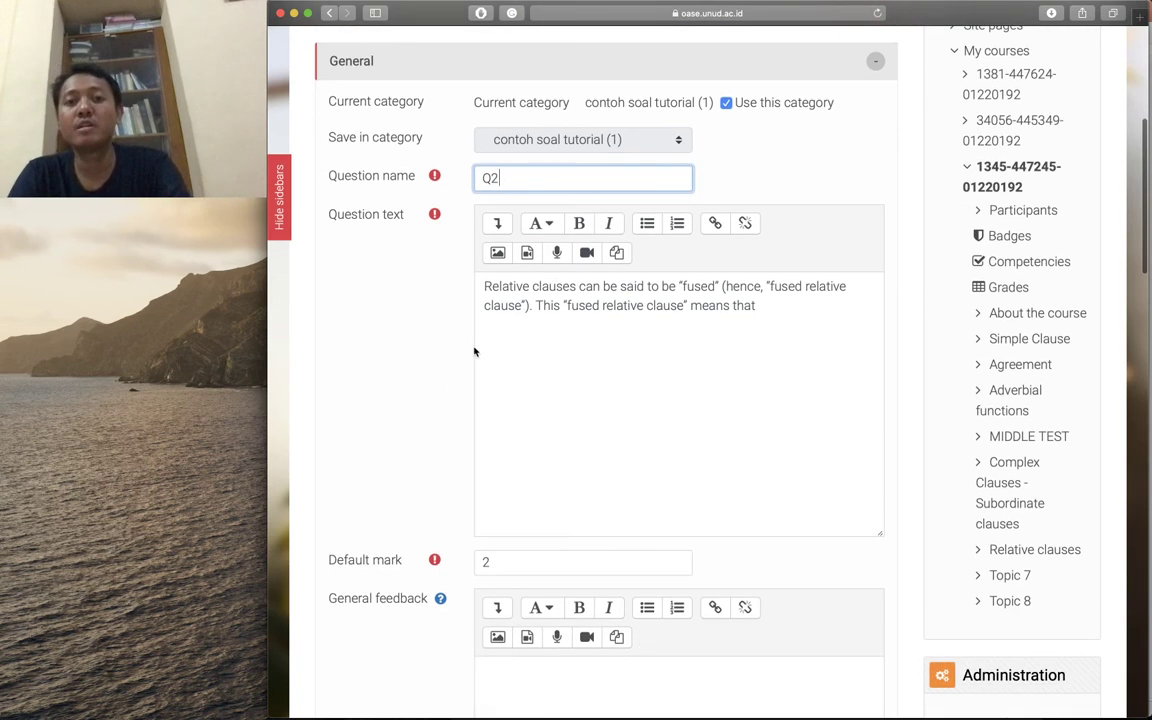
pyautogui.click(529, 300)
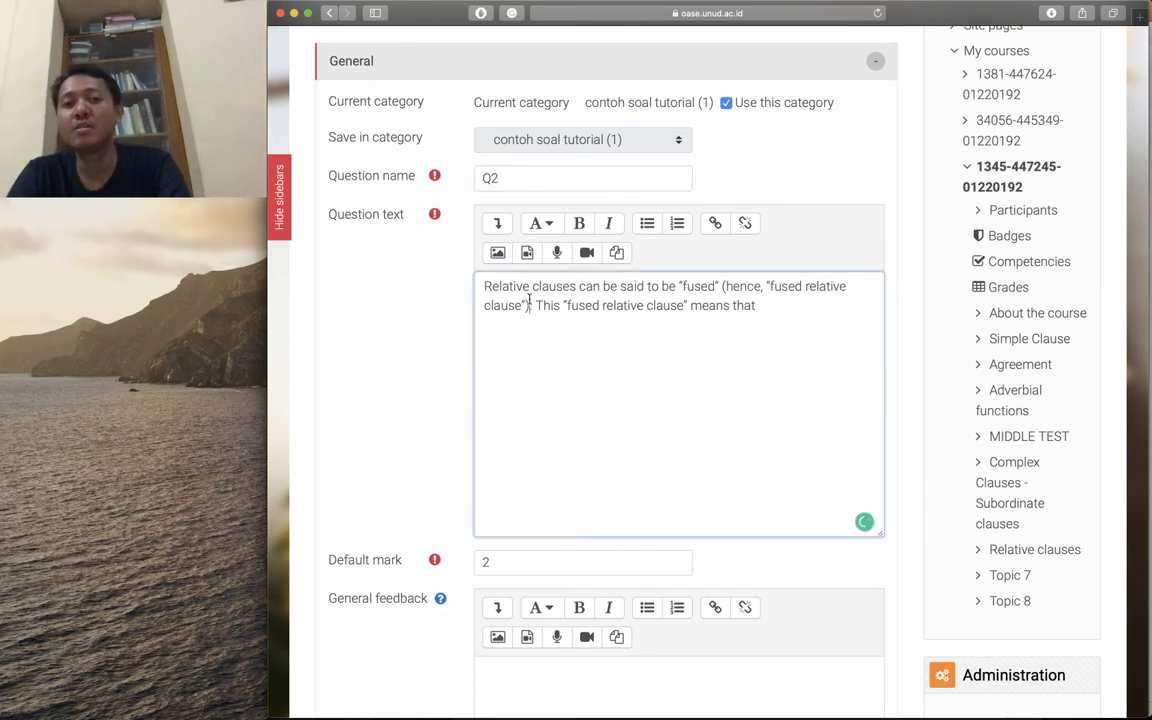
pyautogui.press('super+Tab')
pyautogui.click(306, 284)
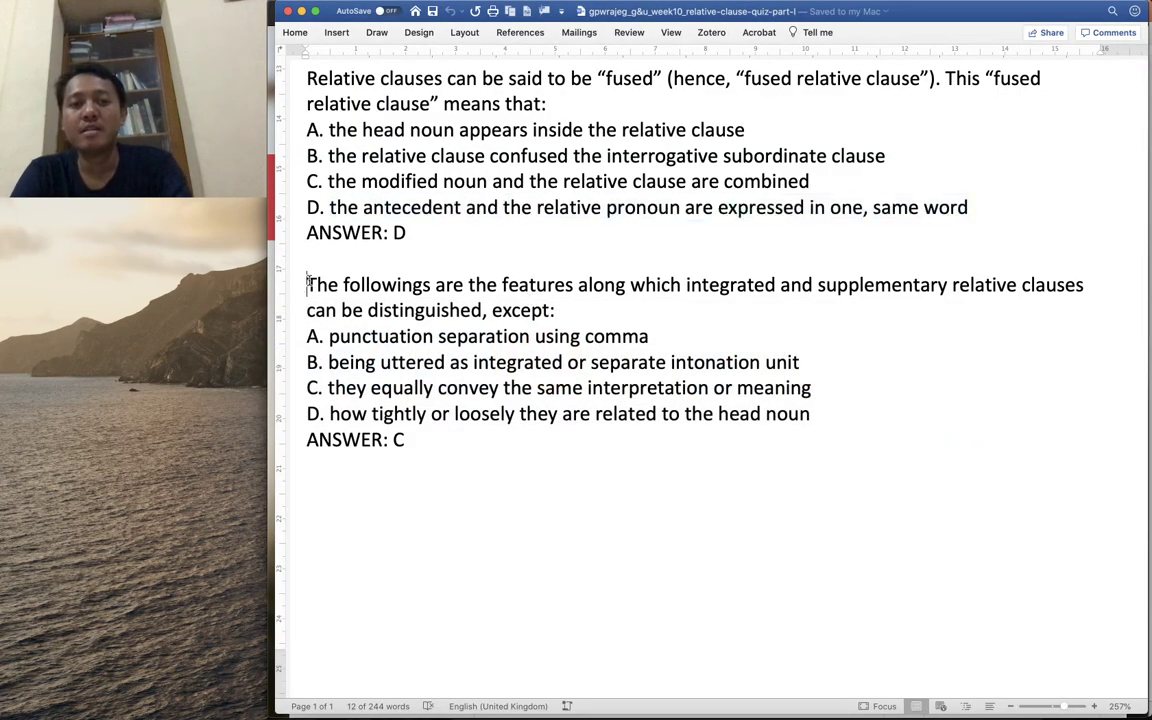
pyautogui.keyDown('shift'); pyautogui.click(551, 311); pyautogui.keyUp('shift')
pyautogui.press('super+c')
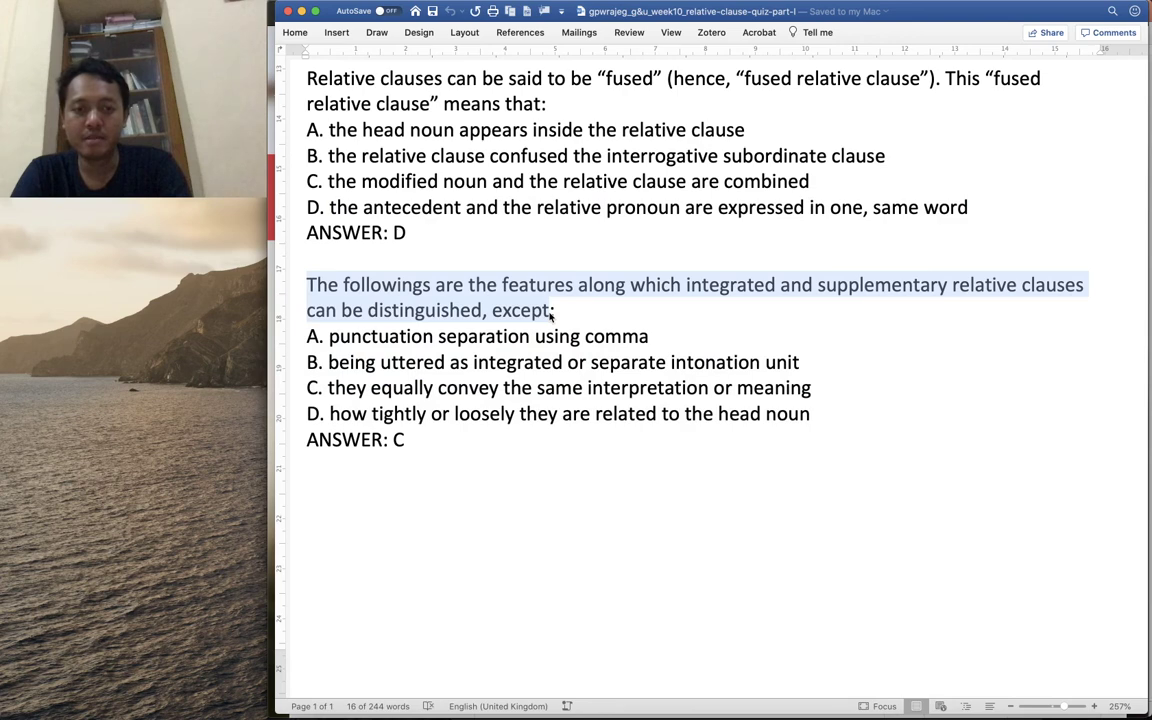
pyautogui.press('super+Tab')
pyautogui.tripleClick(500, 290)
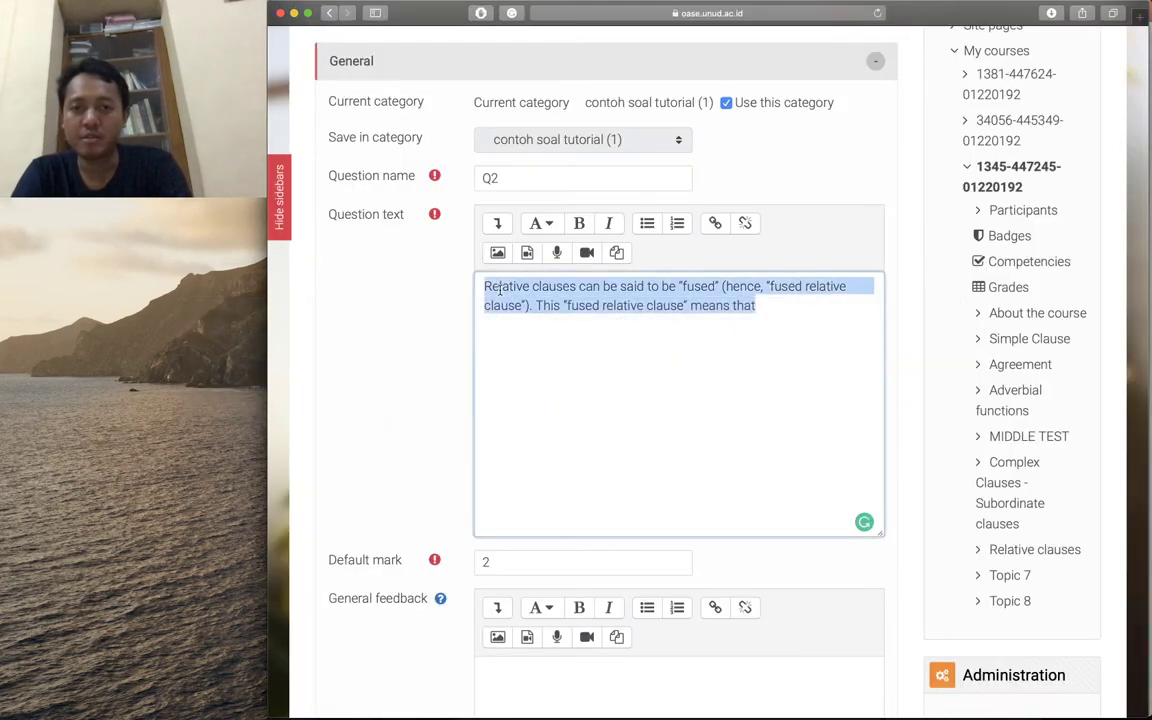
pyautogui.press('super+v')
# - Set the ID number of question Q2 to 2, keeping the default mark
pyautogui.scroll(-5, 390, 362)
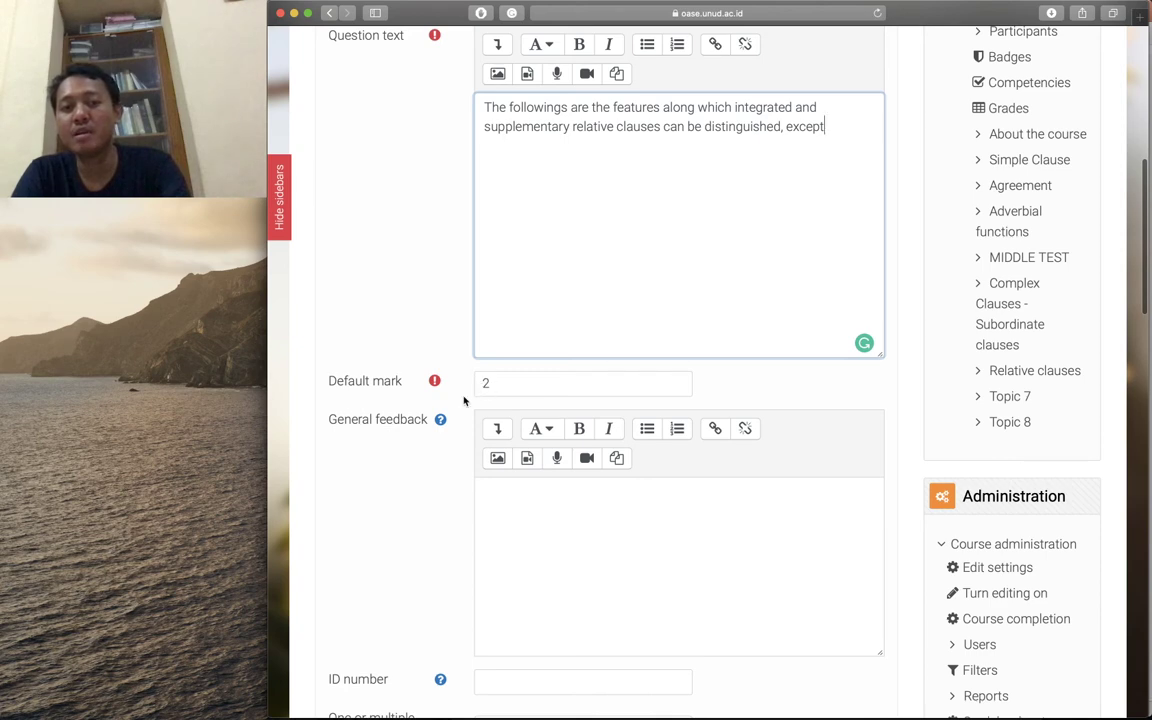
pyautogui.scroll(-5, 463, 400)
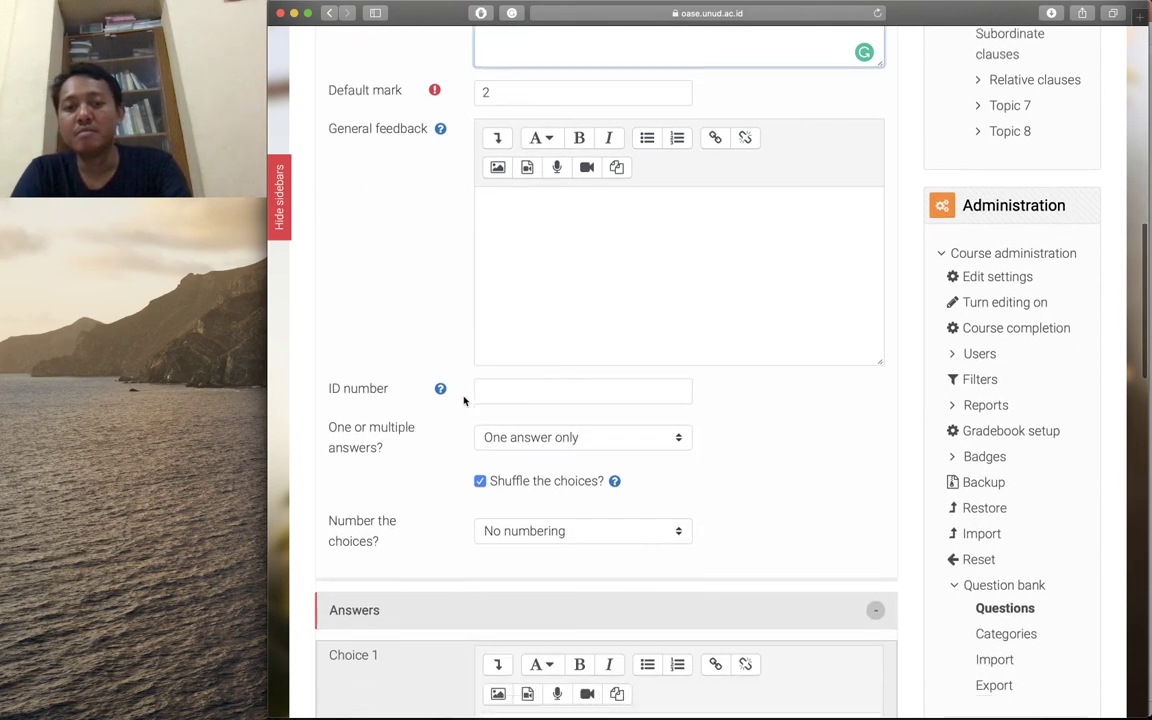
pyautogui.scroll(-1, 463, 400)
pyautogui.click(483, 367)
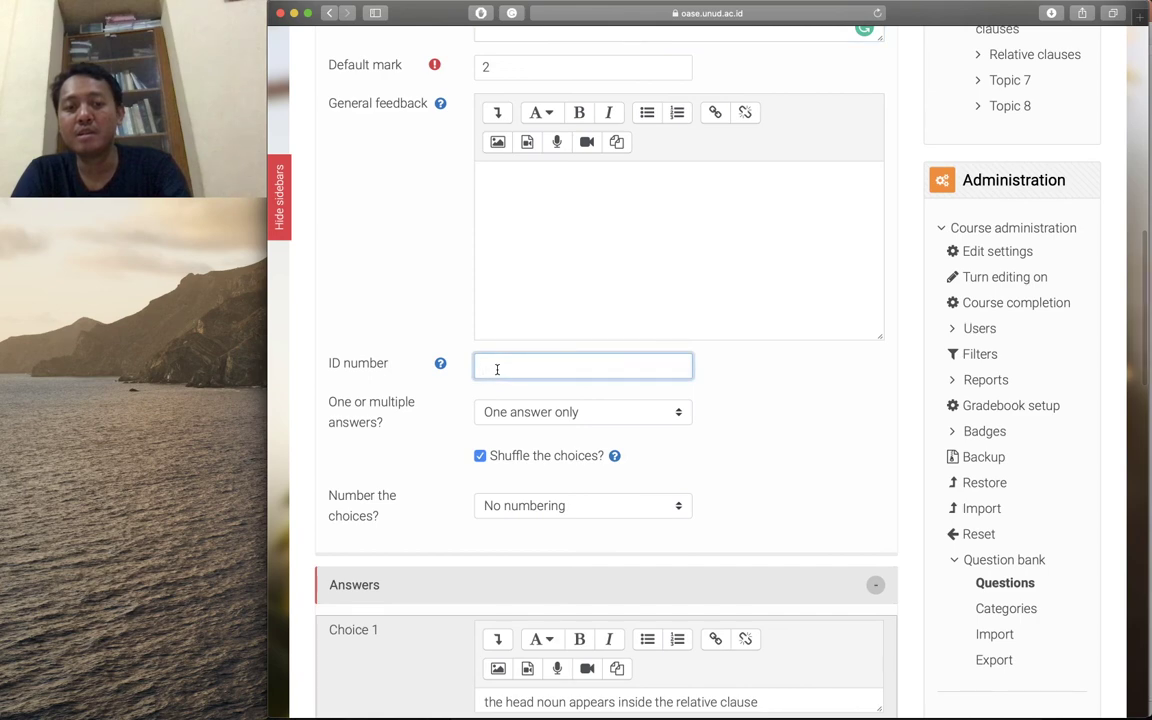
pyautogui.write('2')
pyautogui.scroll(-1, 483, 367)
pyautogui.scroll(-2, 600, 370)
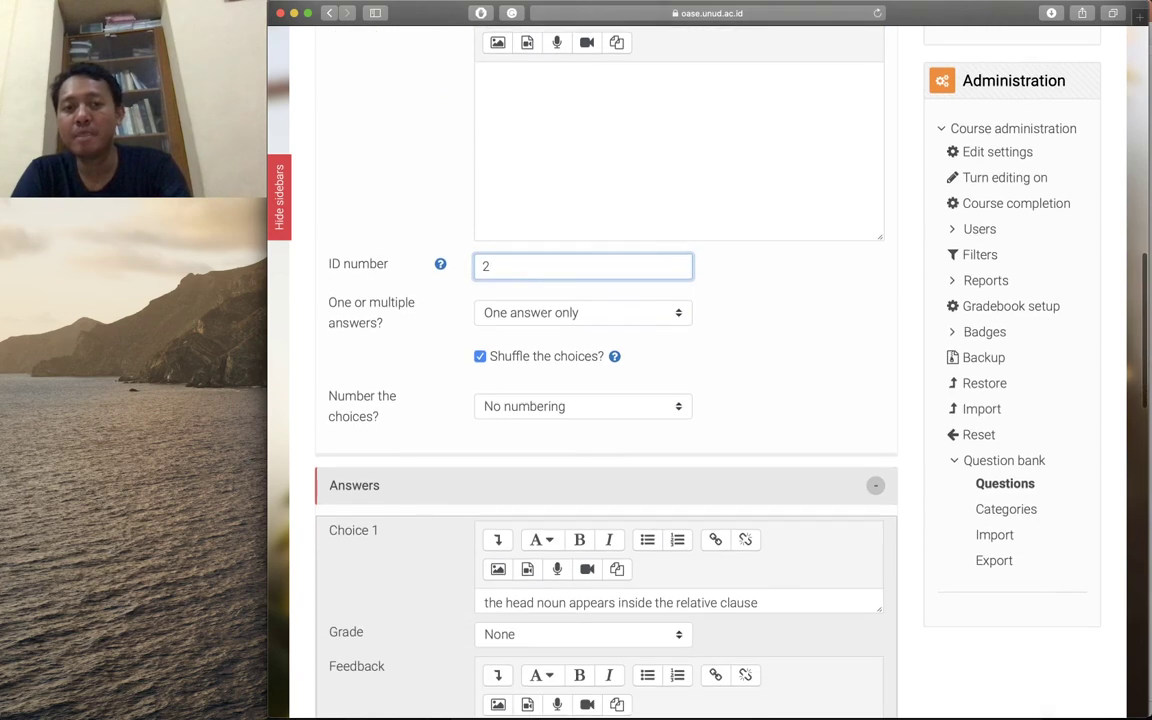
# - Try the "a., b., c., ..." numbering for the choices and switch back to "No numbering"
pyautogui.scroll(-1, 451, 359)
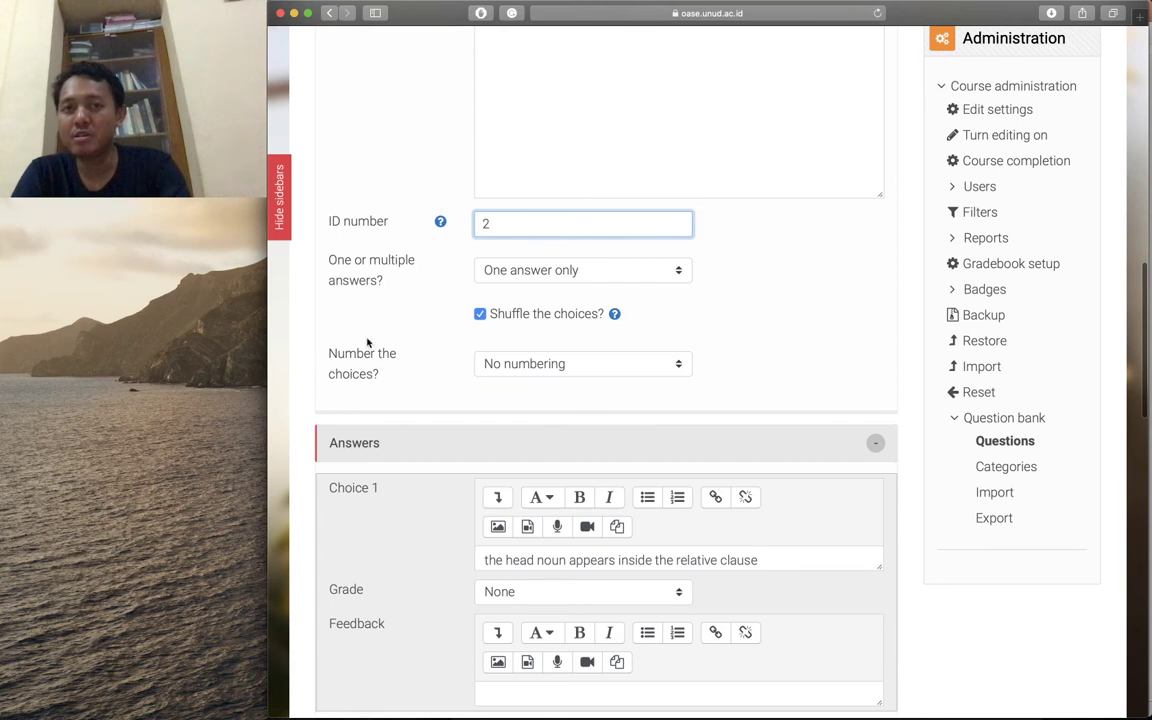
pyautogui.click(519, 366)
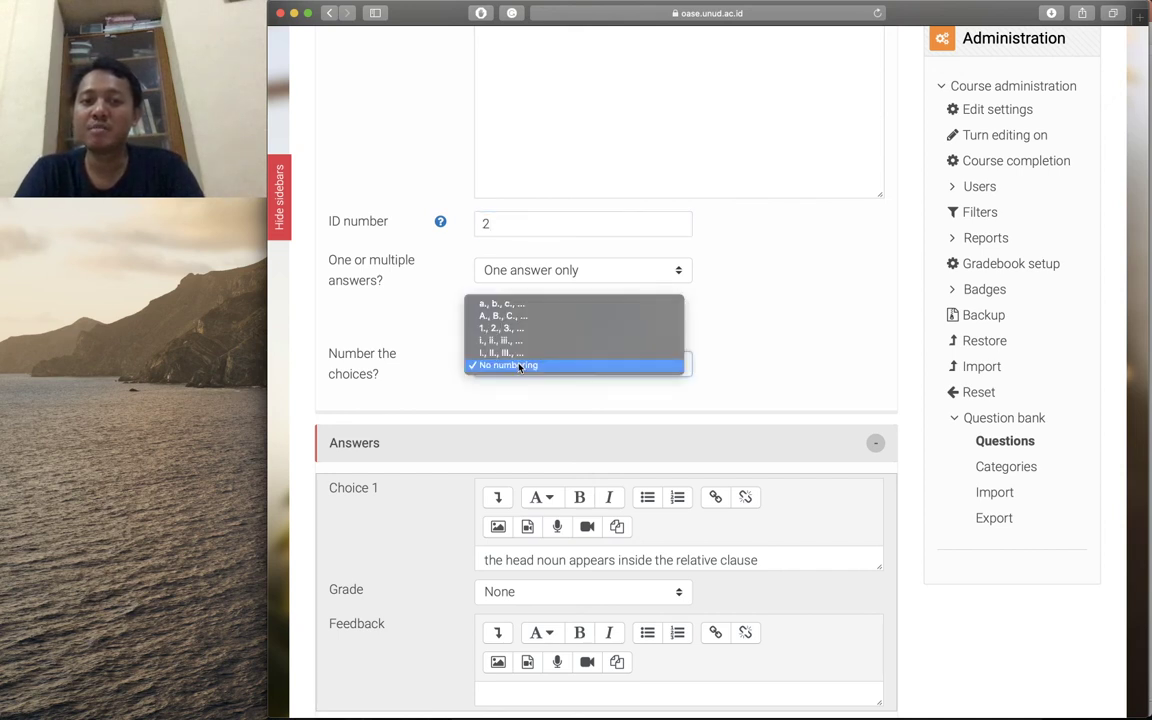
pyautogui.click(527, 306)
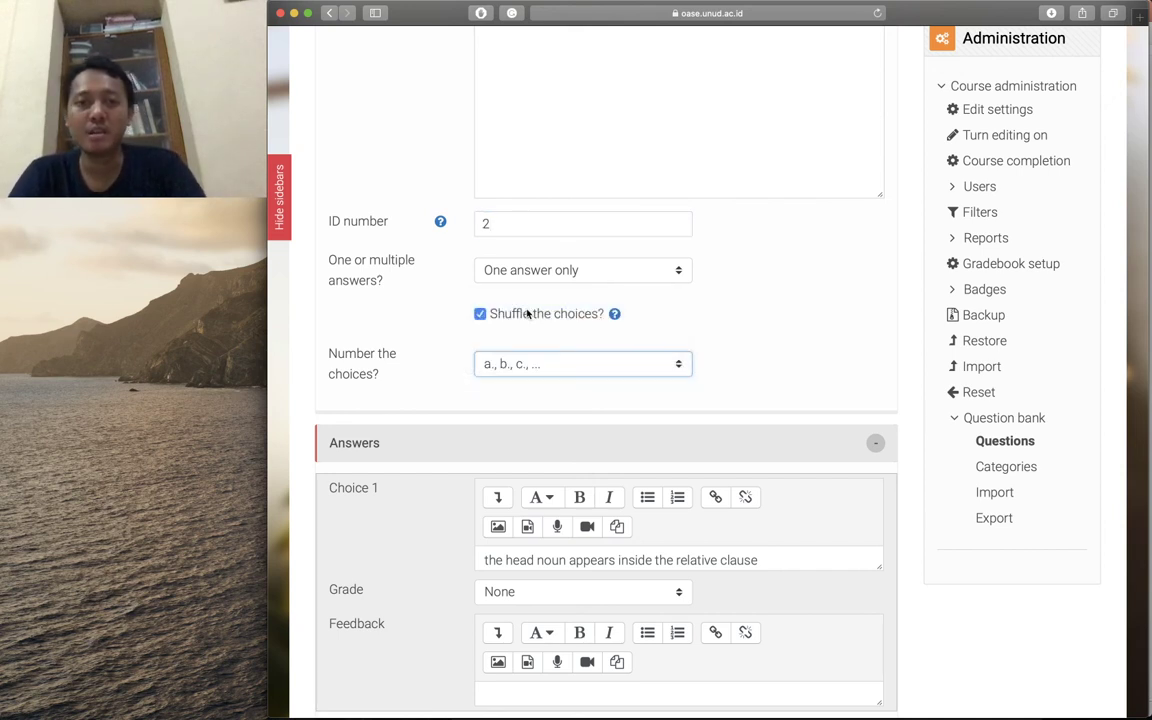
pyautogui.click(546, 365)
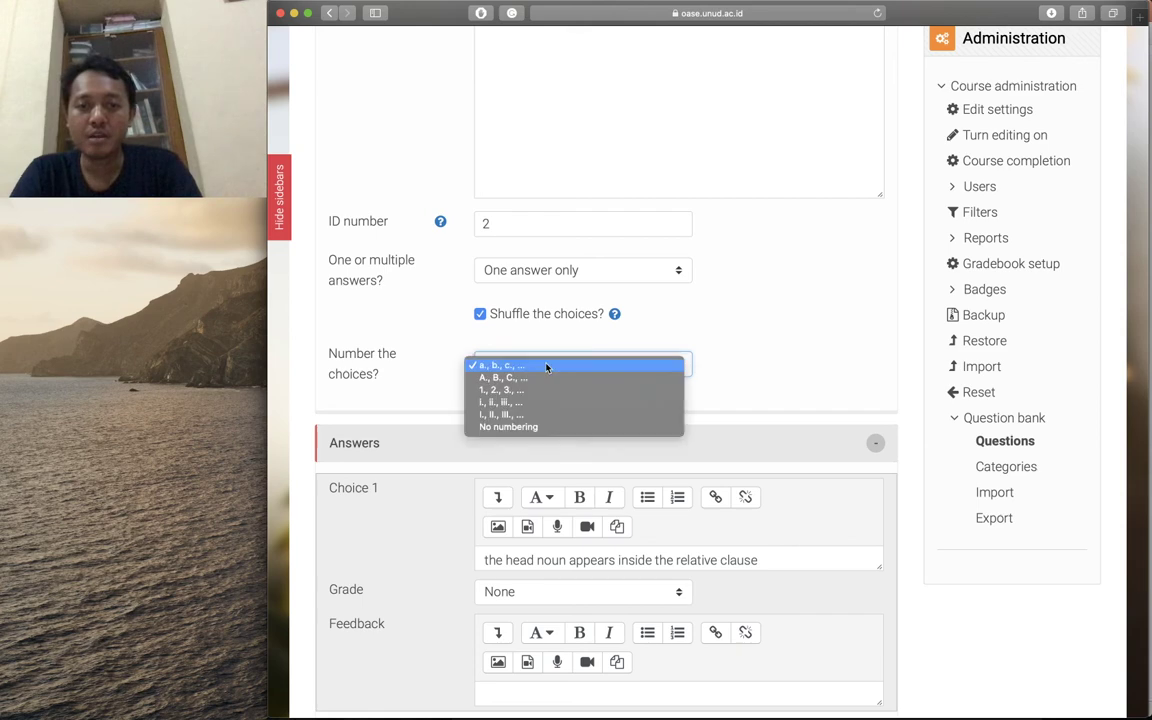
pyautogui.click(548, 430)
# - Replace the Choice 1 answer with option A, "punctuation separation using comma", copied from the second question in the Word quiz document
pyautogui.scroll(-1, 551, 435)
pyautogui.scroll(-5, 551, 435)
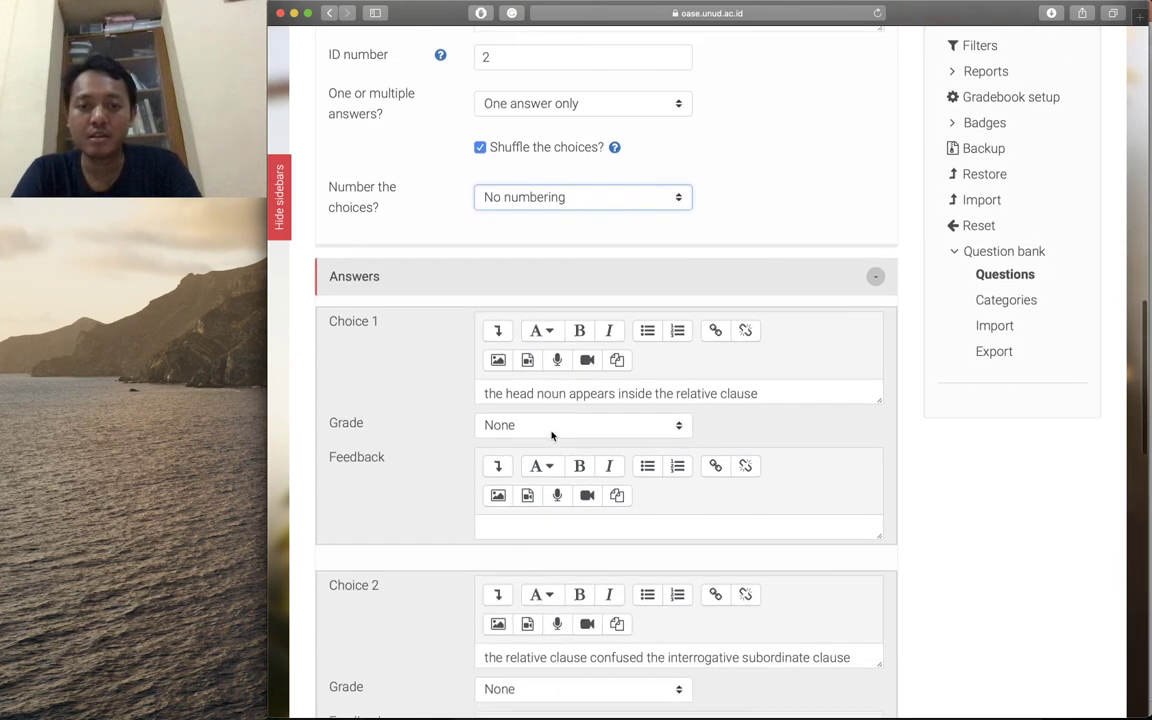
pyautogui.scroll(-2, 510, 385)
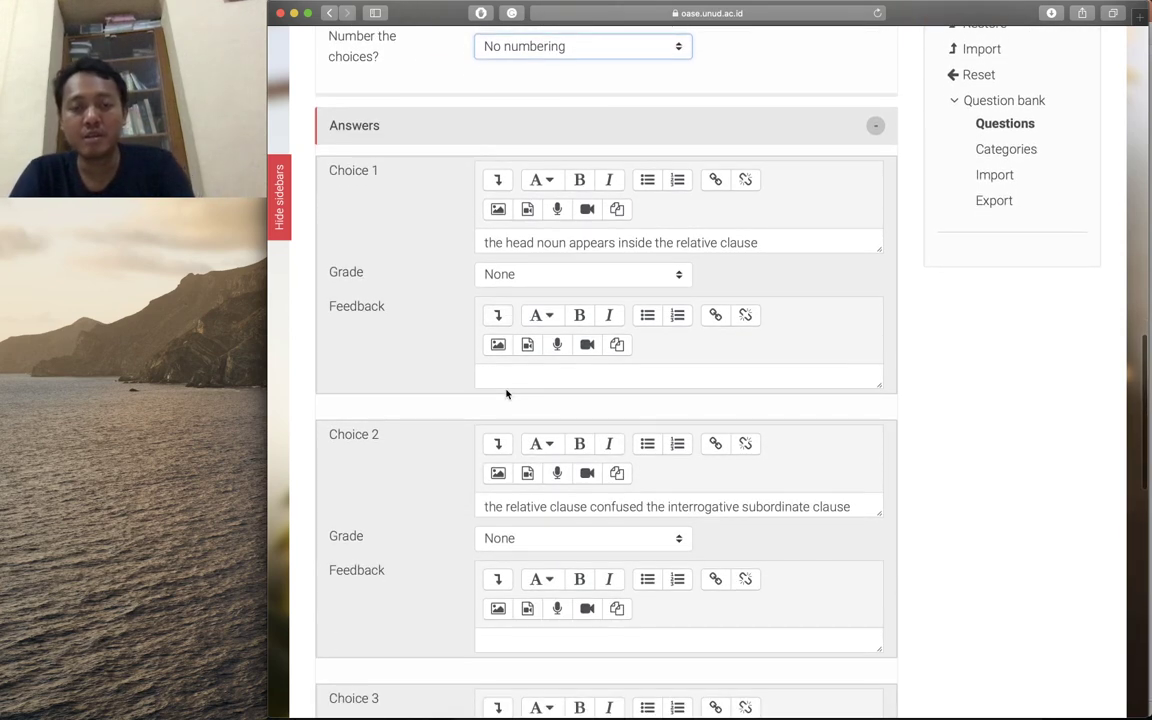
pyautogui.press('super+Tab')
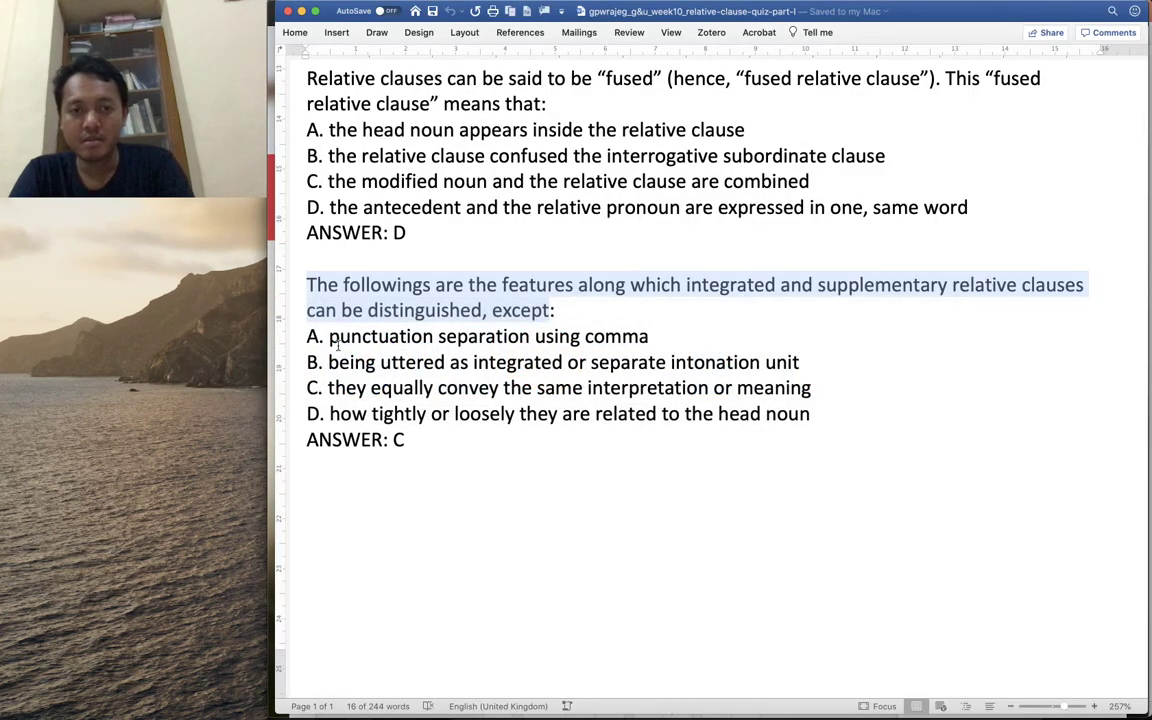
pyautogui.tripleClick(330, 338)
pyautogui.hotkey('ctrl', 'c')
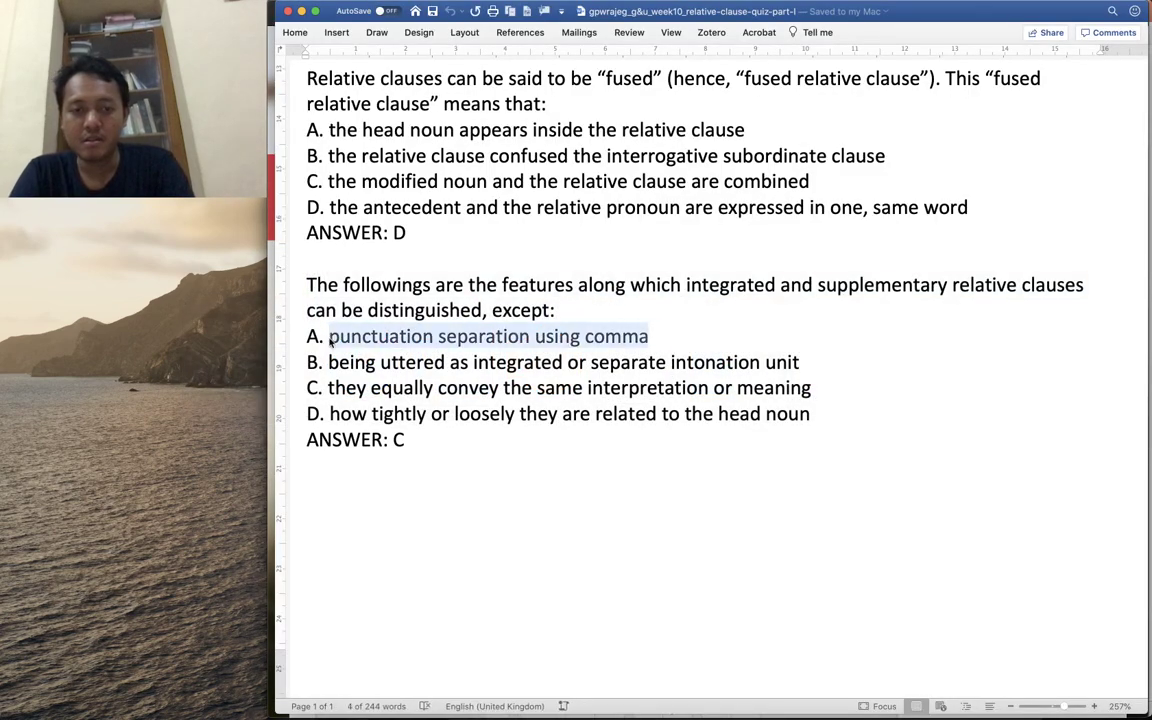
pyautogui.press('super+Tab')
pyautogui.scroll(1, 445, 283)
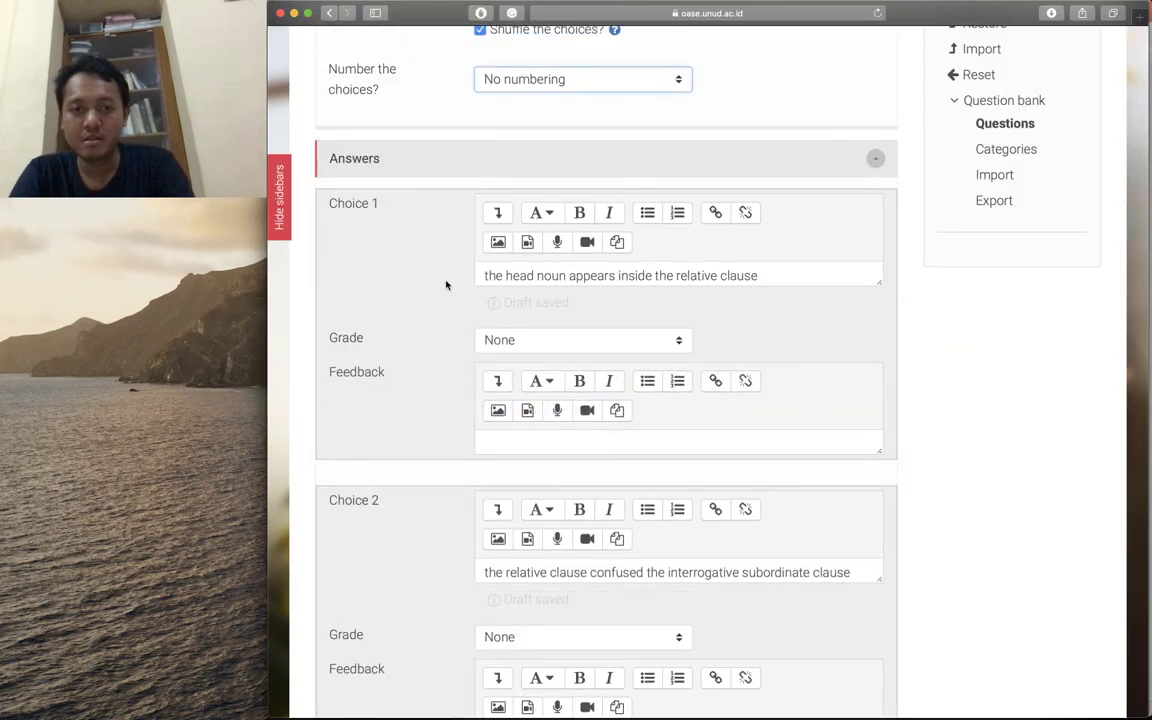
pyautogui.tripleClick(497, 275)
pyautogui.hotkey('ctrl', 'v')
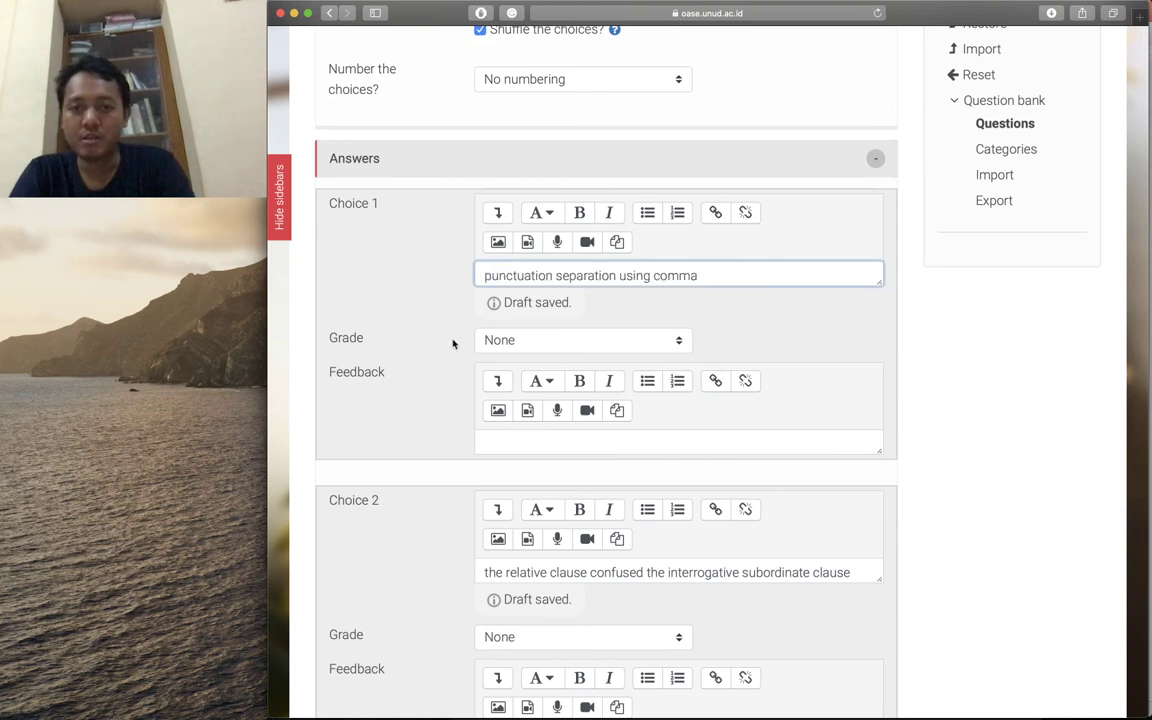
# - Replace the Choice 2 answer with option B, "being uttered as integrated or separate intonation unit", copied from the Word quiz document
pyautogui.scroll(-5, 444, 346)
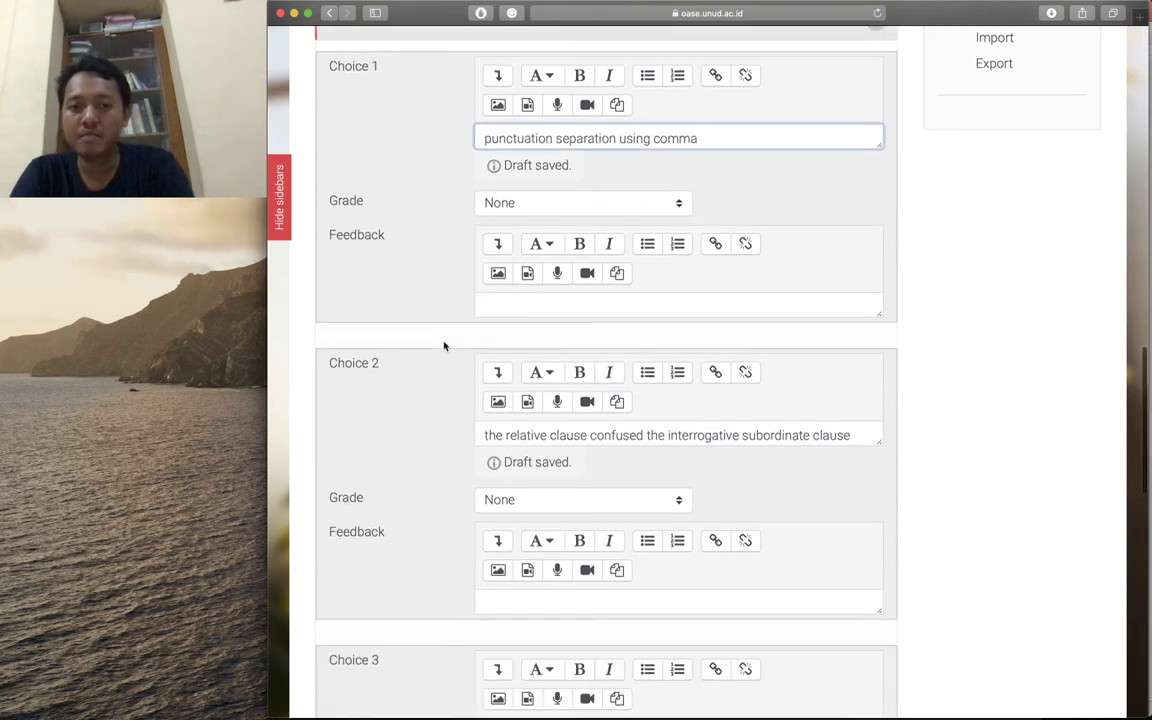
pyautogui.press('super+Tab')
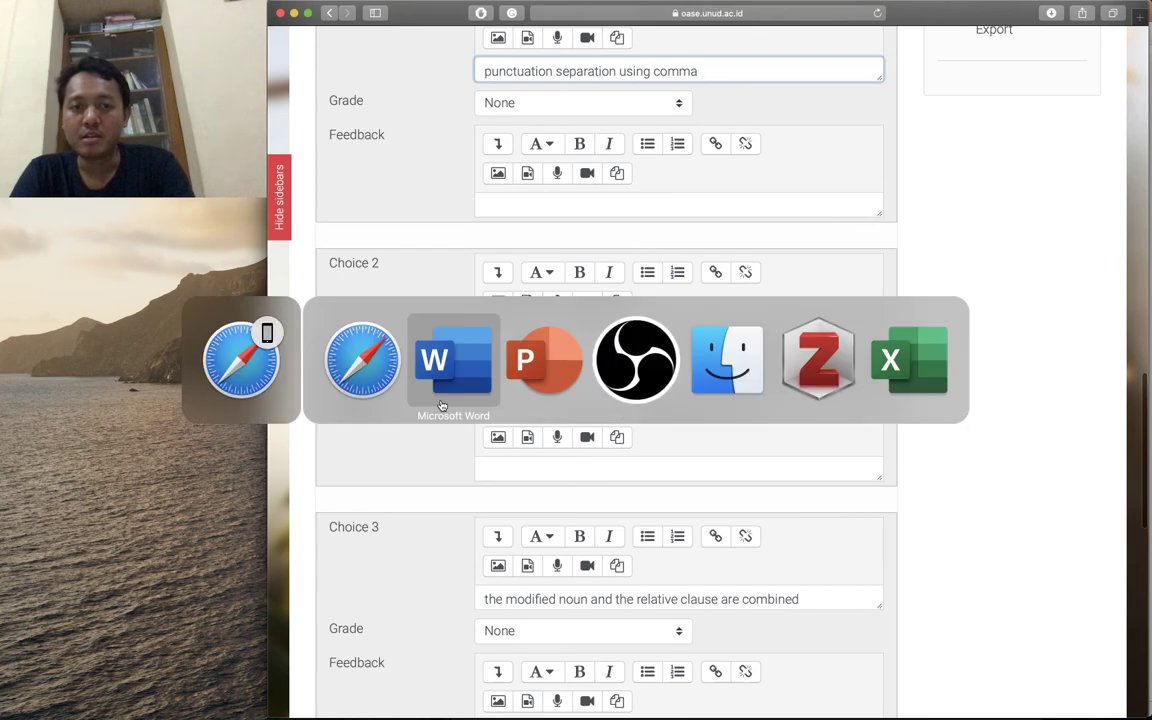
pyautogui.click(330, 362)
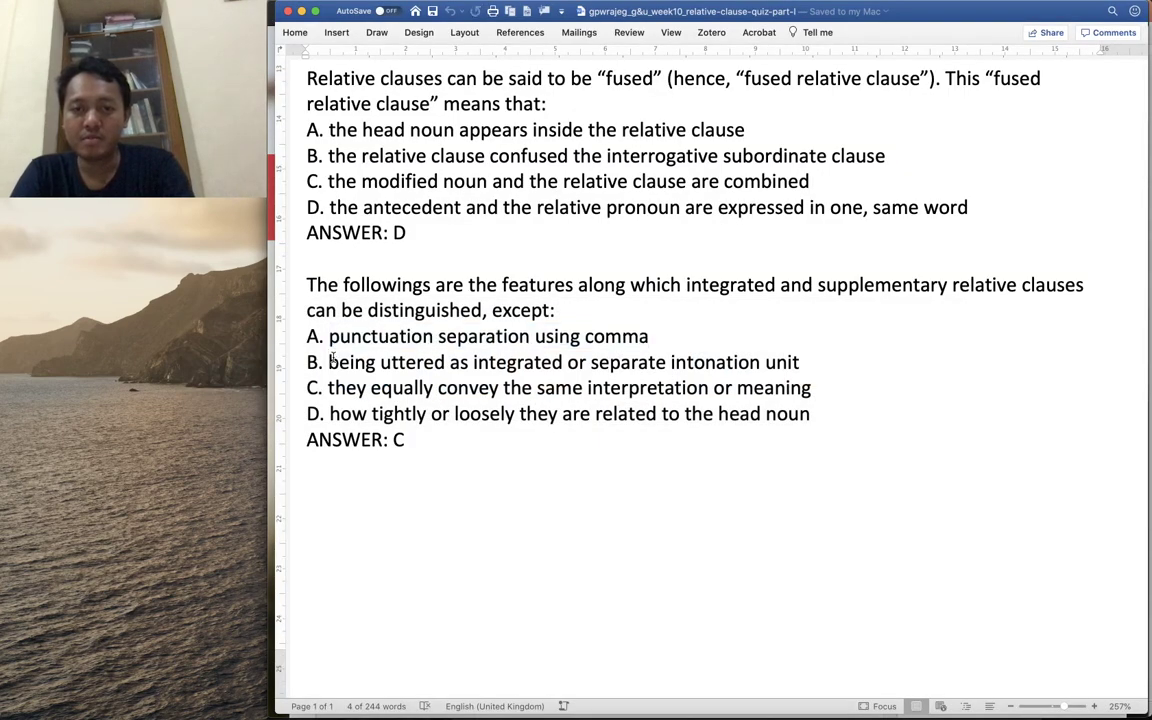
pyautogui.press('shift+super+Right')
pyautogui.press('super+c')
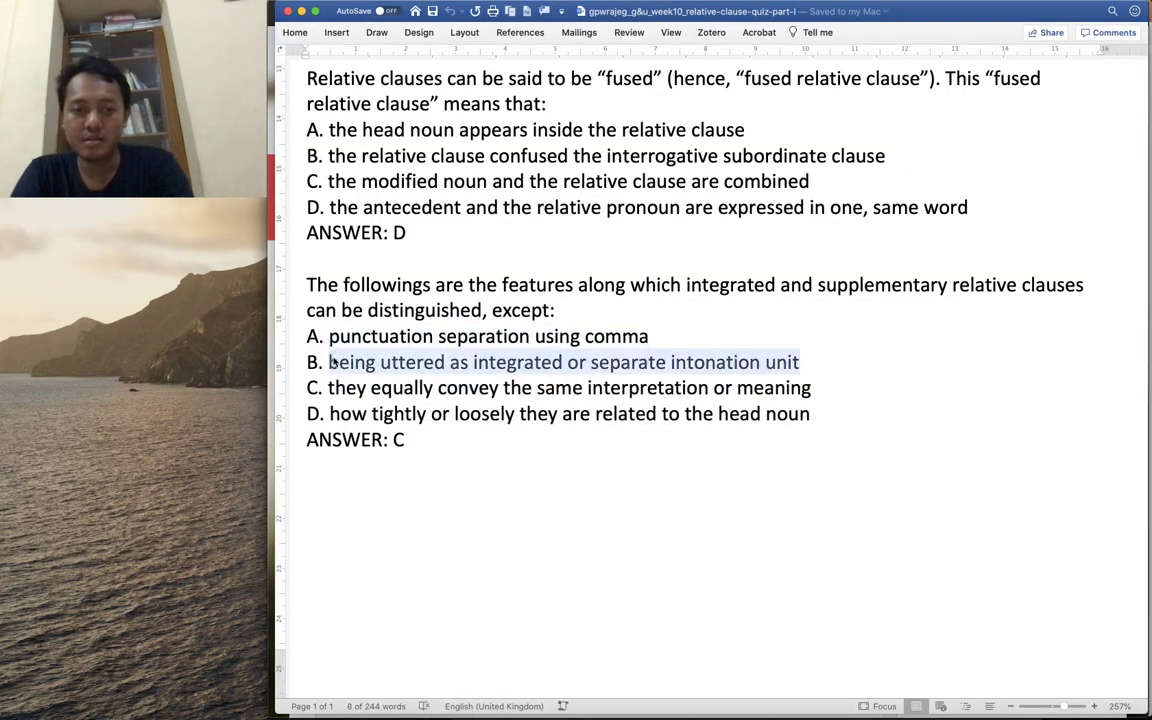
pyautogui.press('super+Tab')
pyautogui.tripleClick(494, 334)
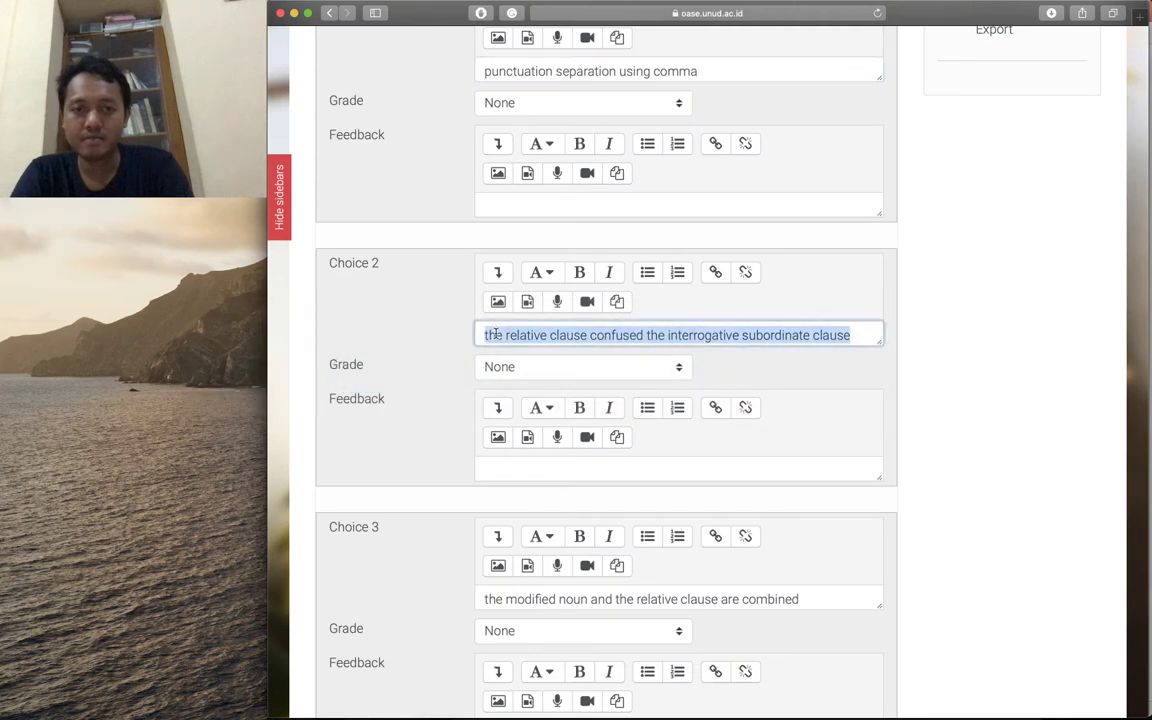
pyautogui.press('super+v')
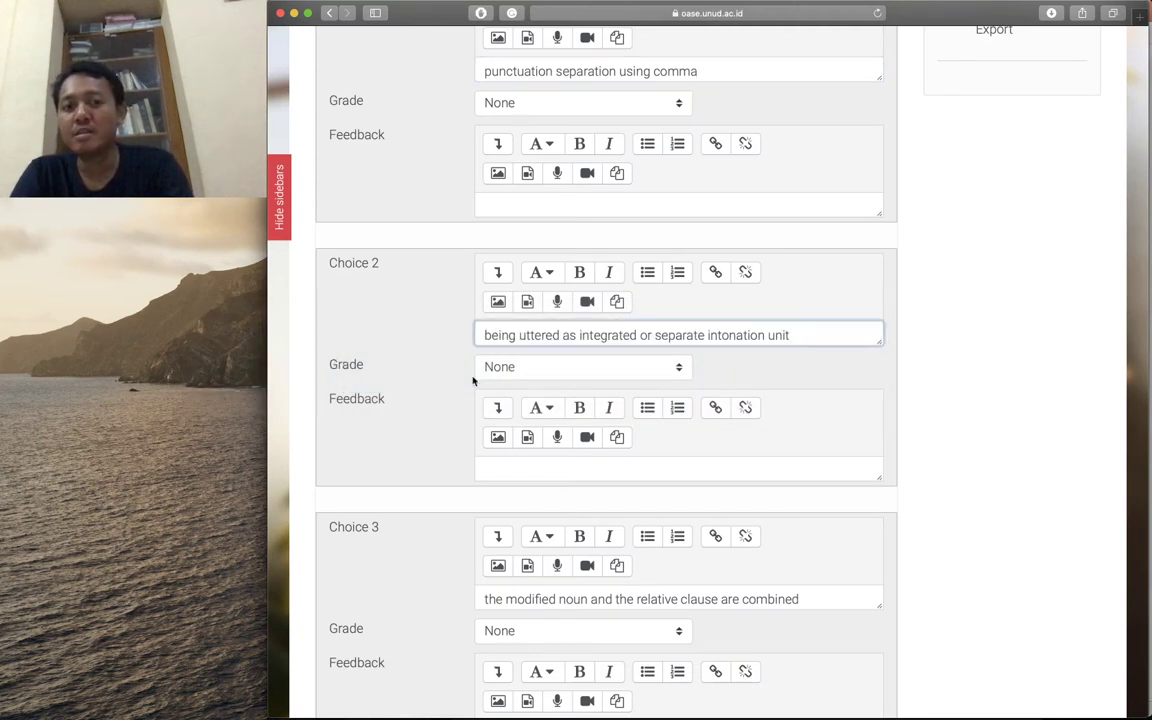
# - Replace the Choice 3 answer with option C, "they equally convey the same interpretation or meaning", copied from the Word quiz document
pyautogui.scroll(-1, 447, 437)
pyautogui.press('super+Tab')
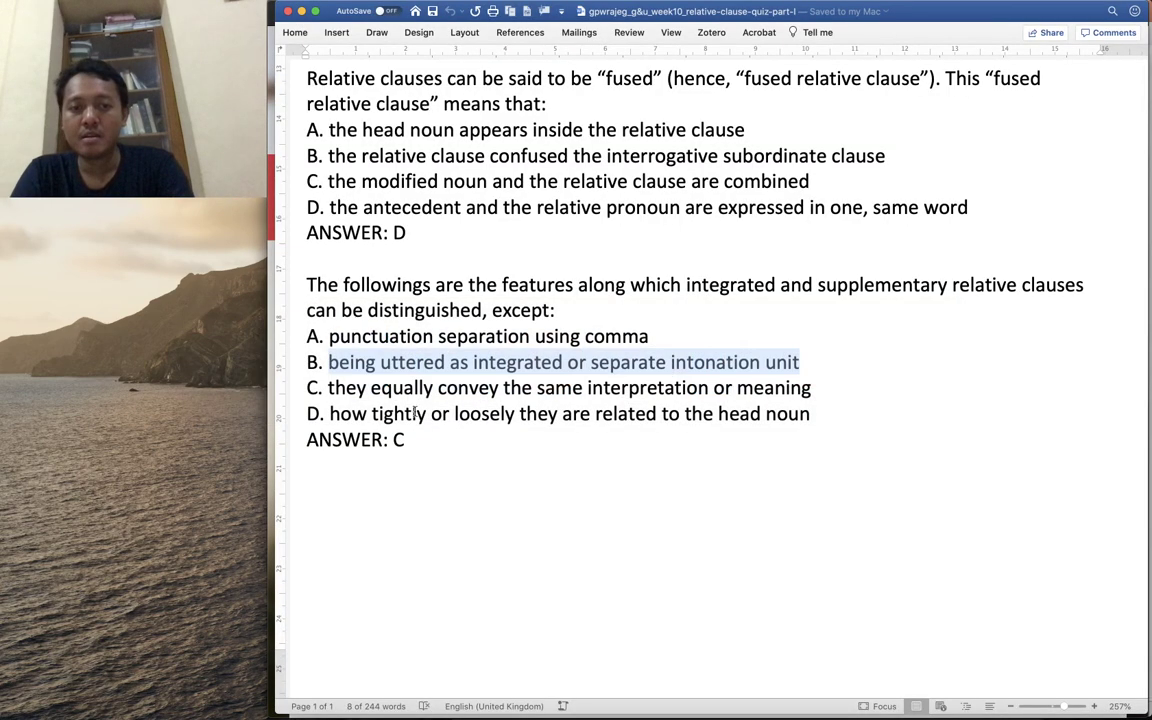
pyautogui.click(328, 387)
pyautogui.hotkey('shift', 'End')
pyautogui.press('super+c')
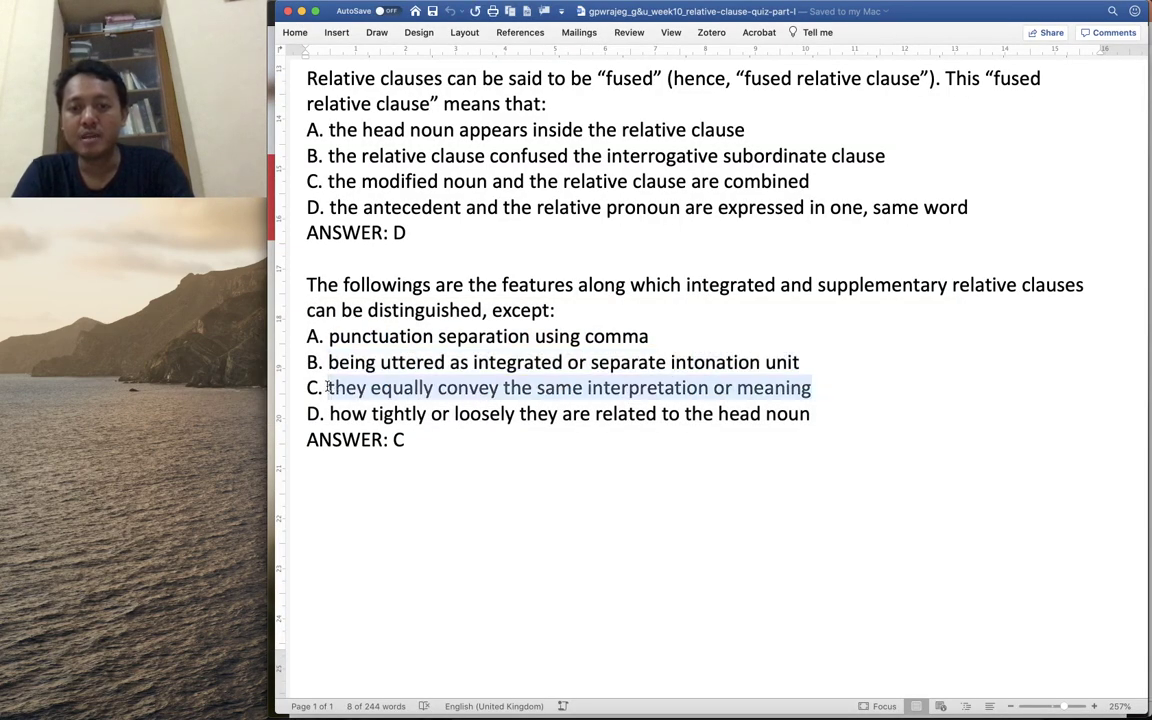
pyautogui.press('super+Tab')
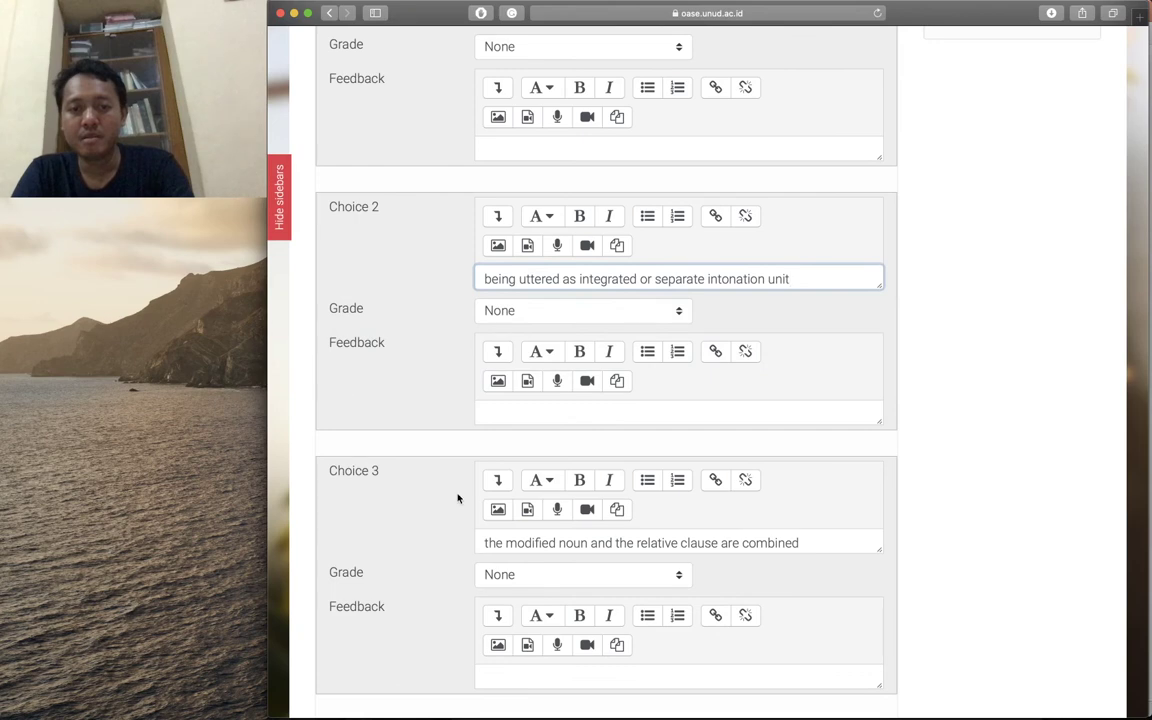
pyautogui.scroll(-1, 470, 490)
pyautogui.click(501, 485)
pyautogui.press('super+a')
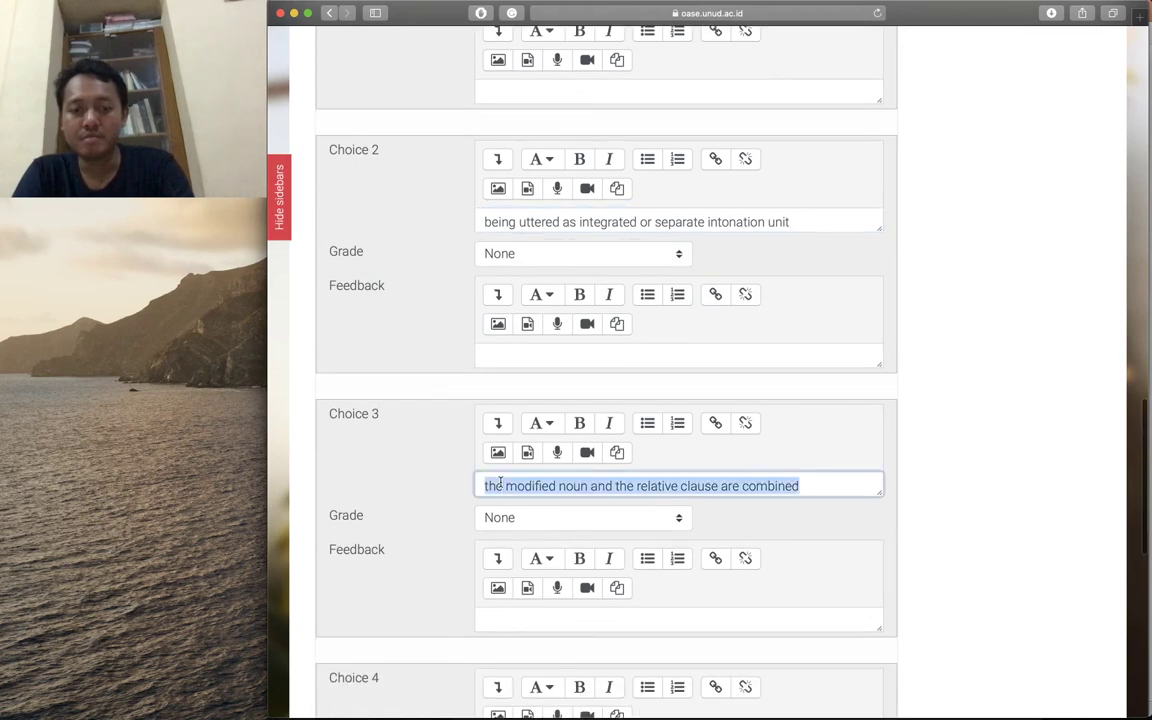
pyautogui.press('super+v')
# - Mark Choice 3 as the correct answer with a grade of 100% and set the Choice 4 grade to None
pyautogui.scroll(4, 485, 488)
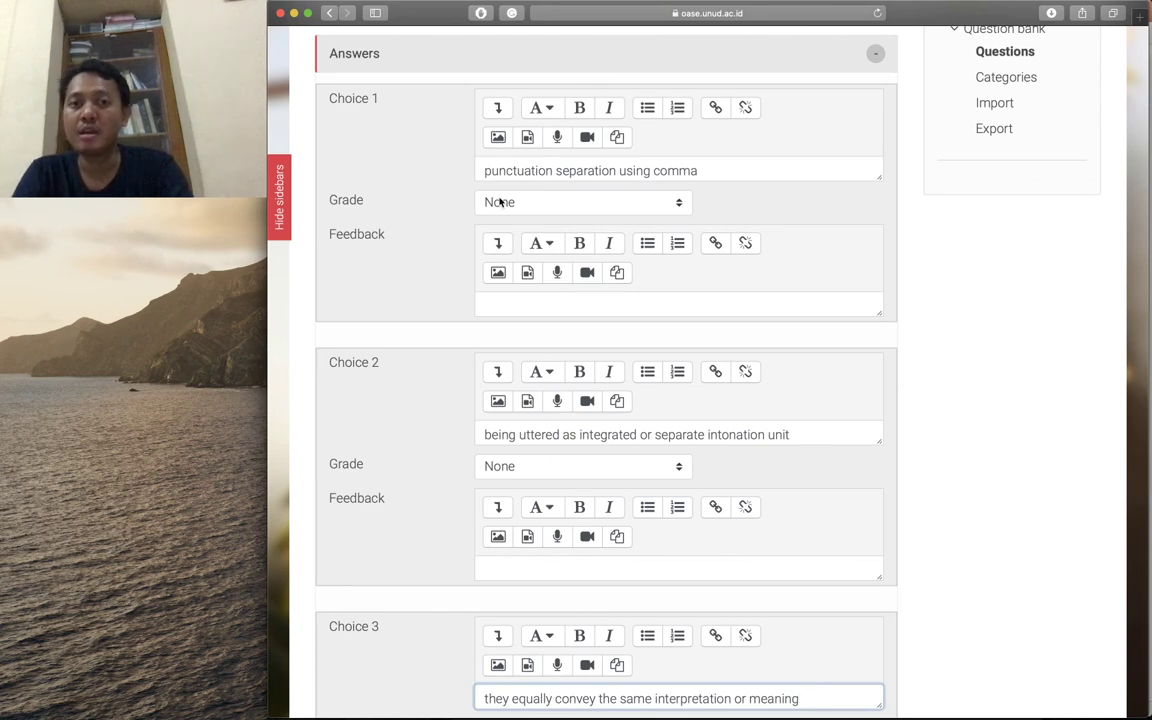
pyautogui.press('super+Tab')
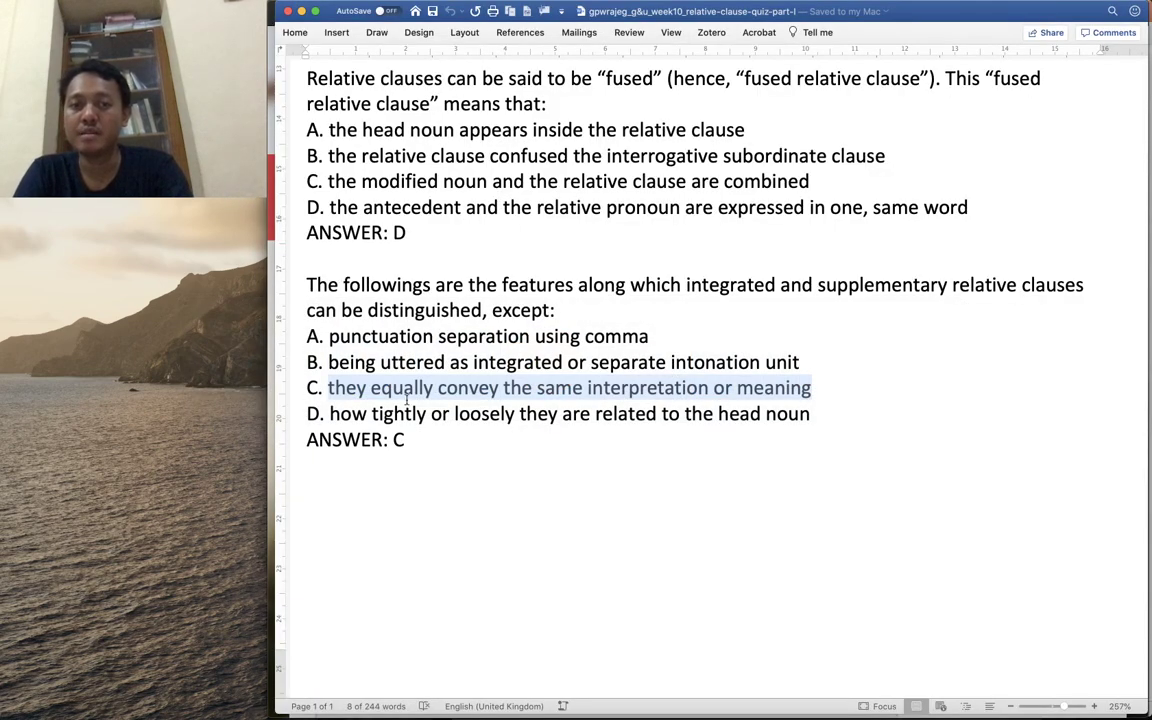
pyautogui.press('super+Tab')
pyautogui.scroll(-2, 407, 404)
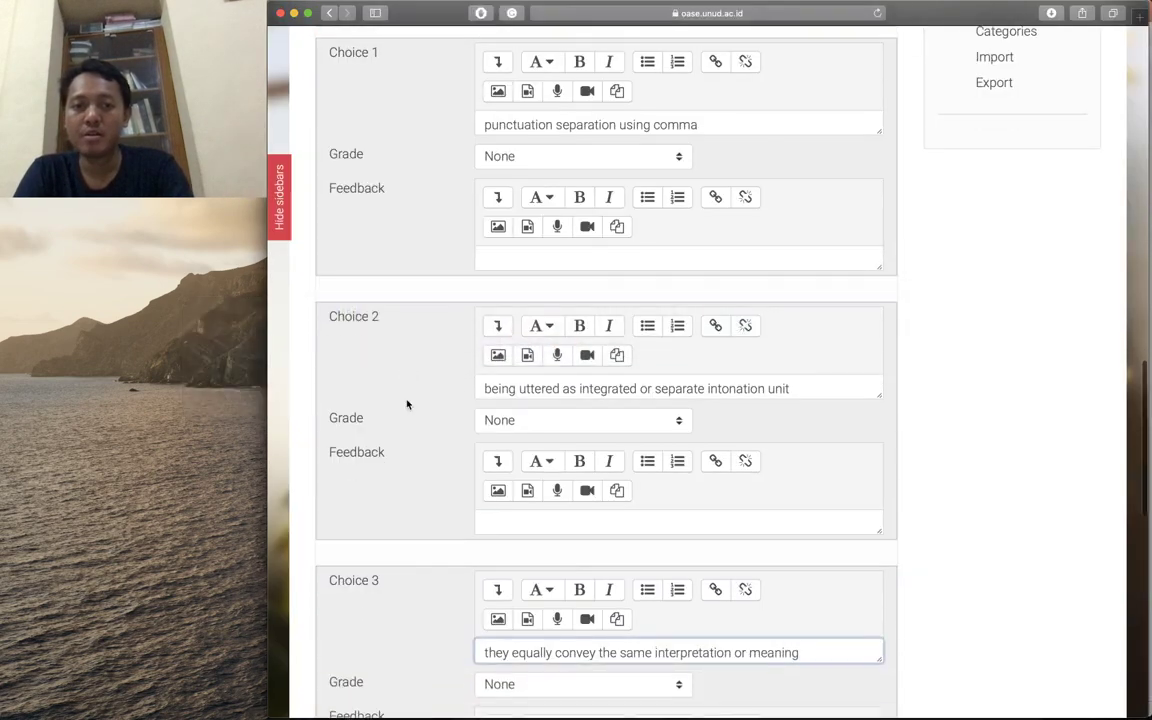
pyautogui.scroll(-3, 407, 404)
pyautogui.scroll(-2, 406, 532)
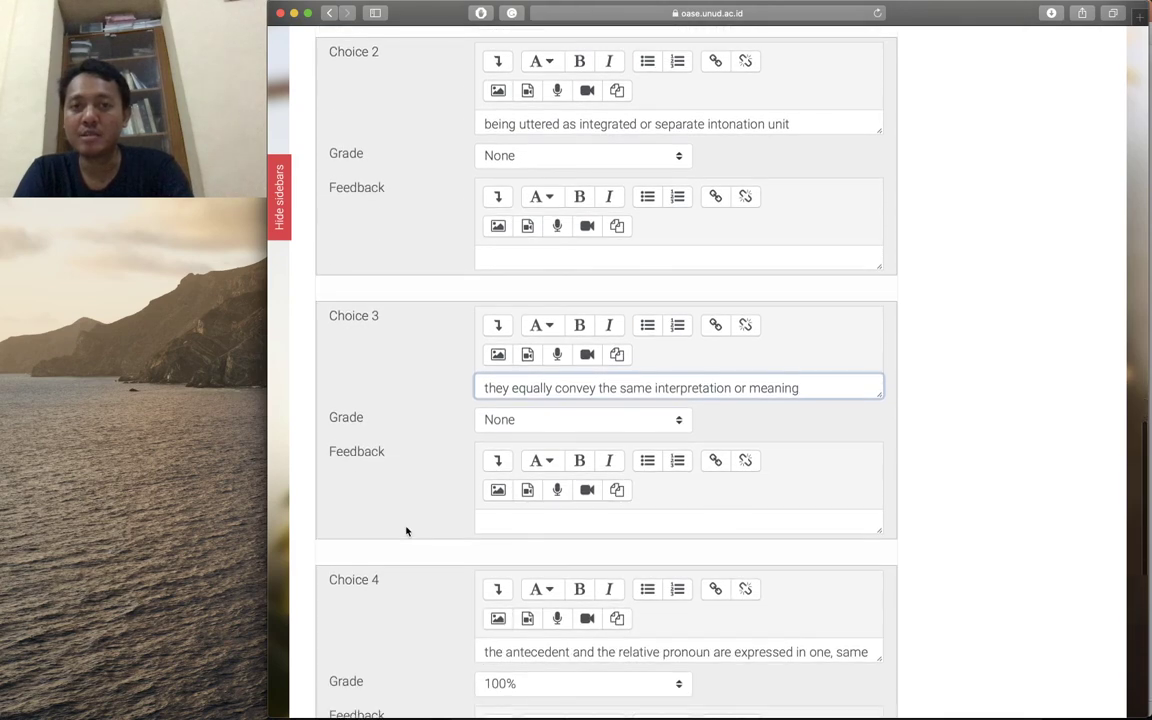
pyautogui.click(515, 419)
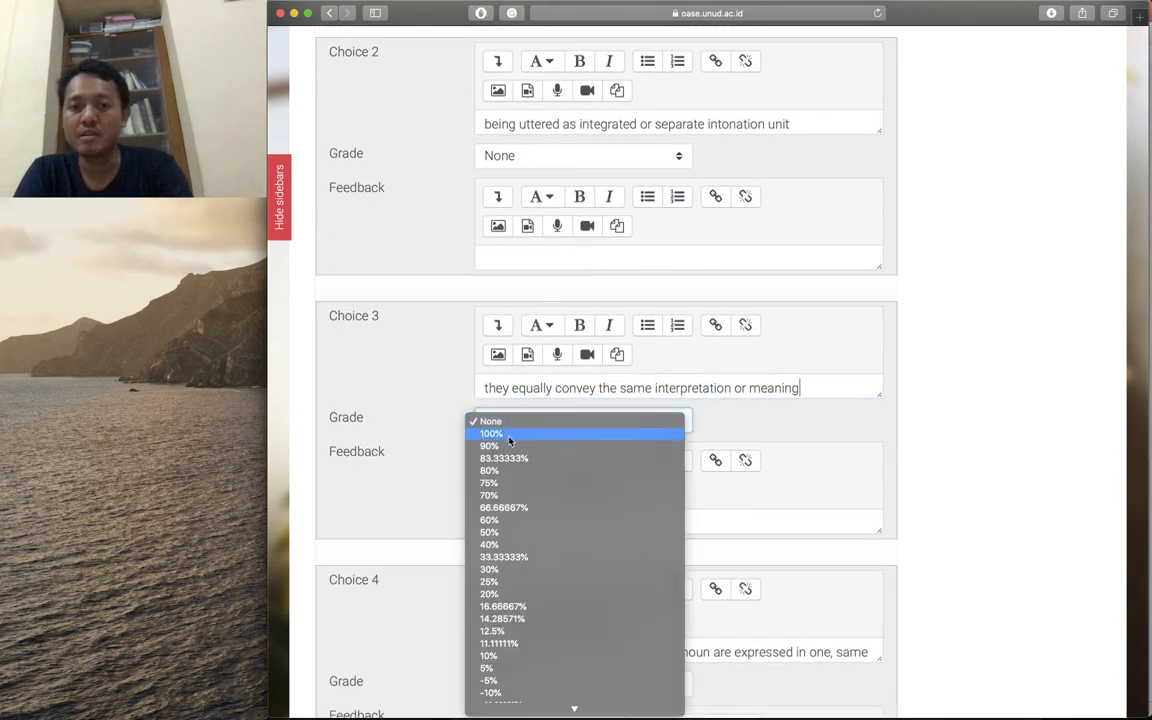
pyautogui.click(508, 438)
pyautogui.scroll(-4, 416, 458)
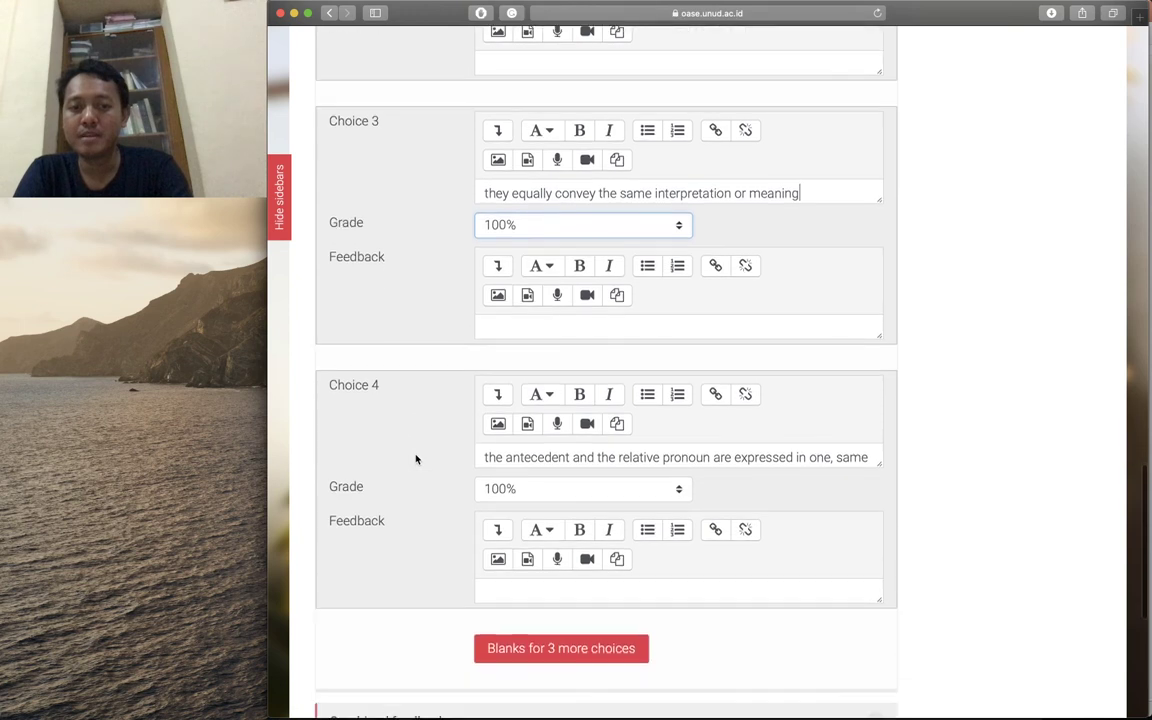
pyautogui.click(515, 490)
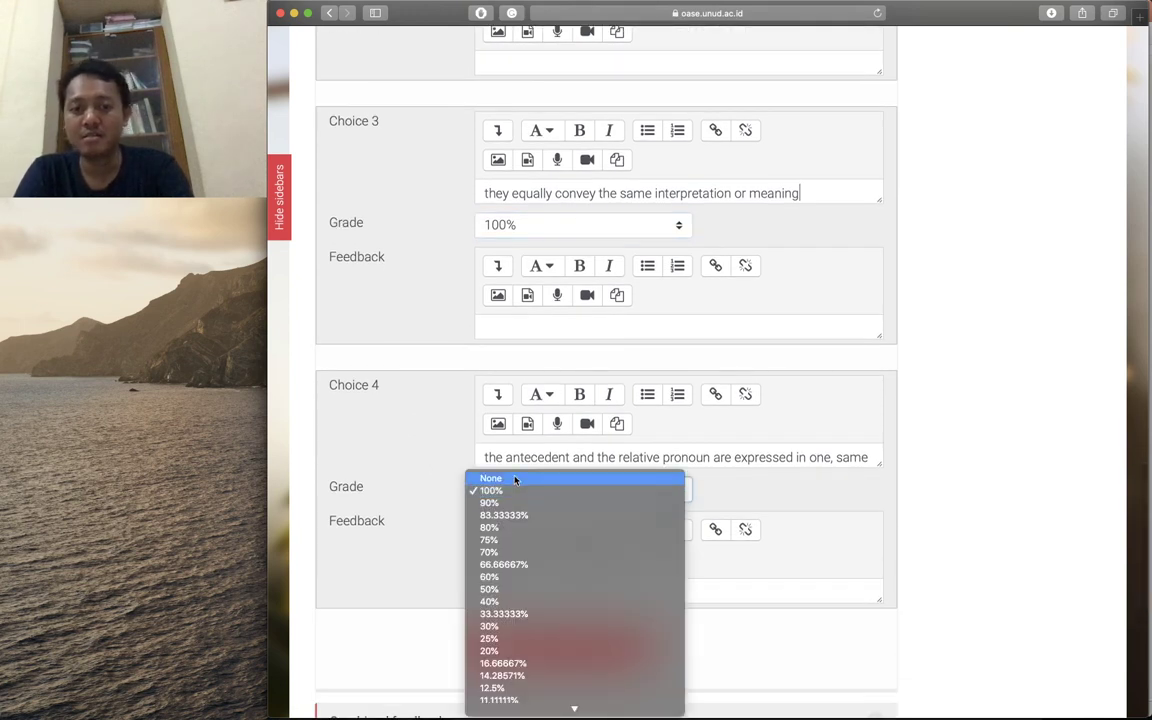
pyautogui.click(515, 480)
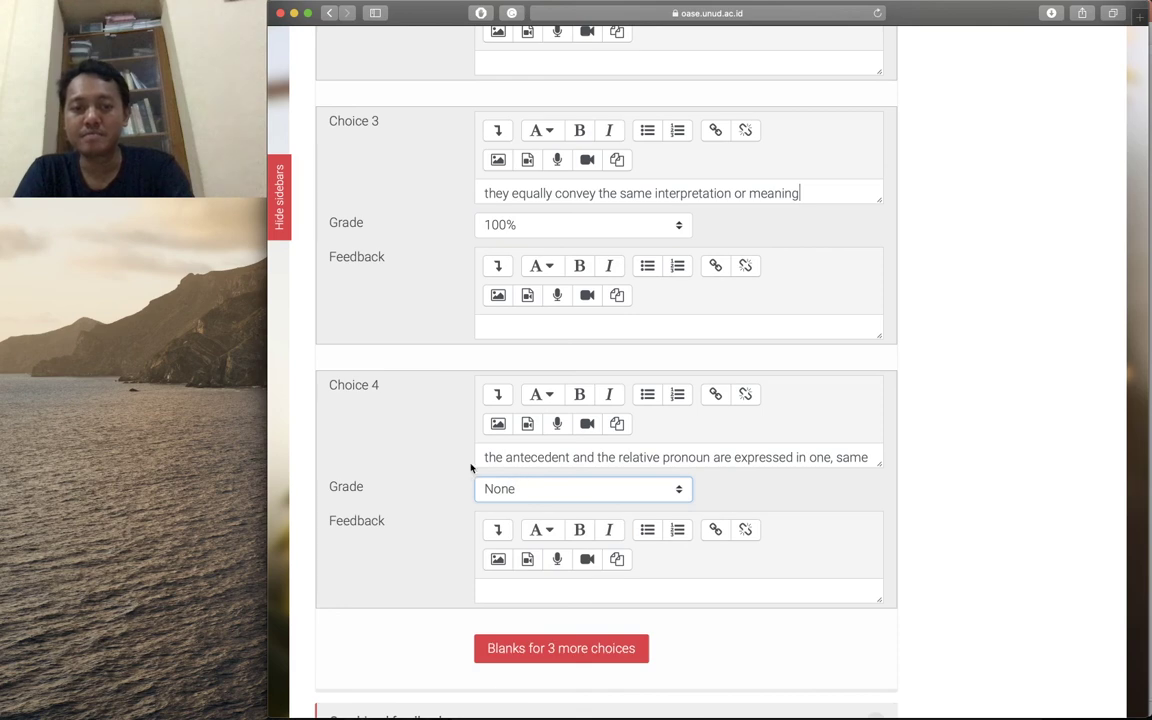
# - Replace the Choice 4 answer with option D, "how tightly or loosely they are related to the head noun", copied from the Word quiz document
pyautogui.press('super+Tab')
pyautogui.click(327, 414)
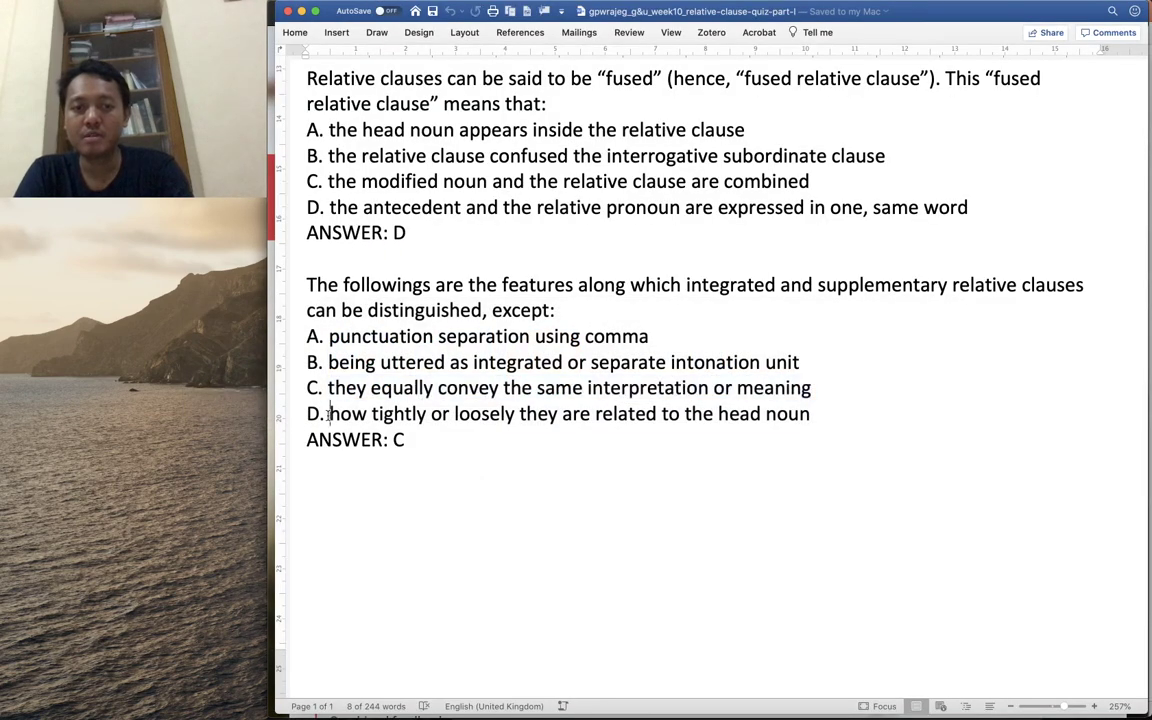
pyautogui.hotkey('shift', 'End')
pyautogui.press('super+c')
pyautogui.press('super+Tab')
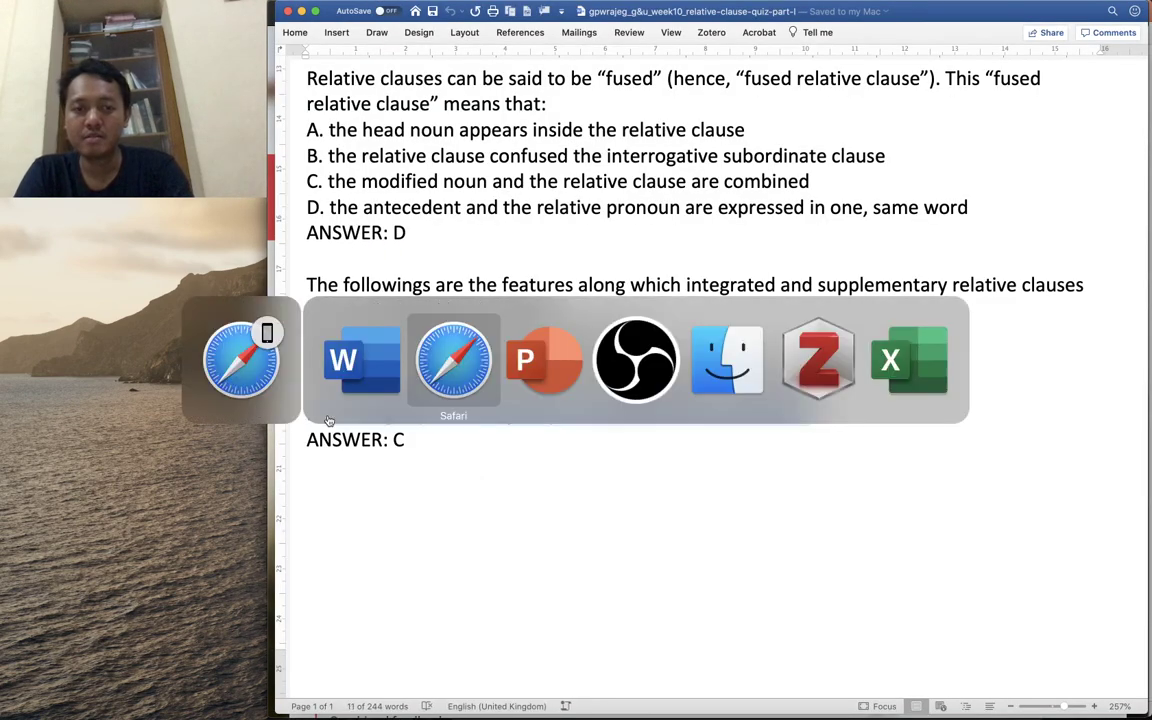
pyautogui.tripleClick(514, 457)
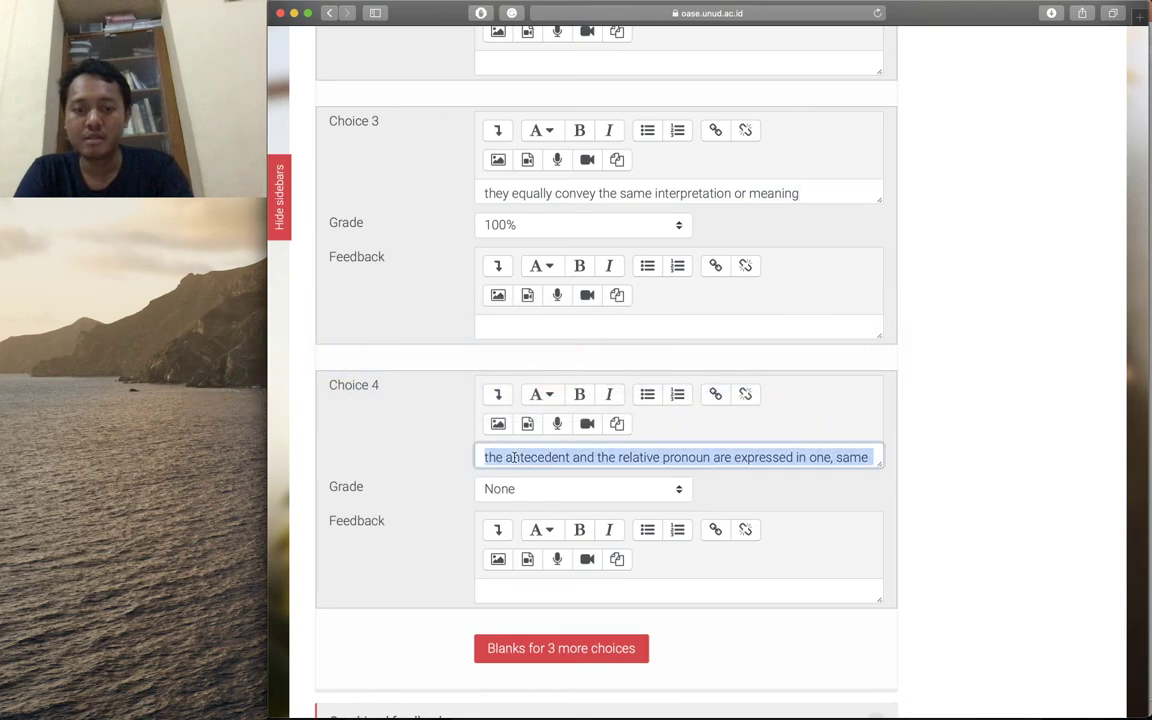
pyautogui.click(514, 457)
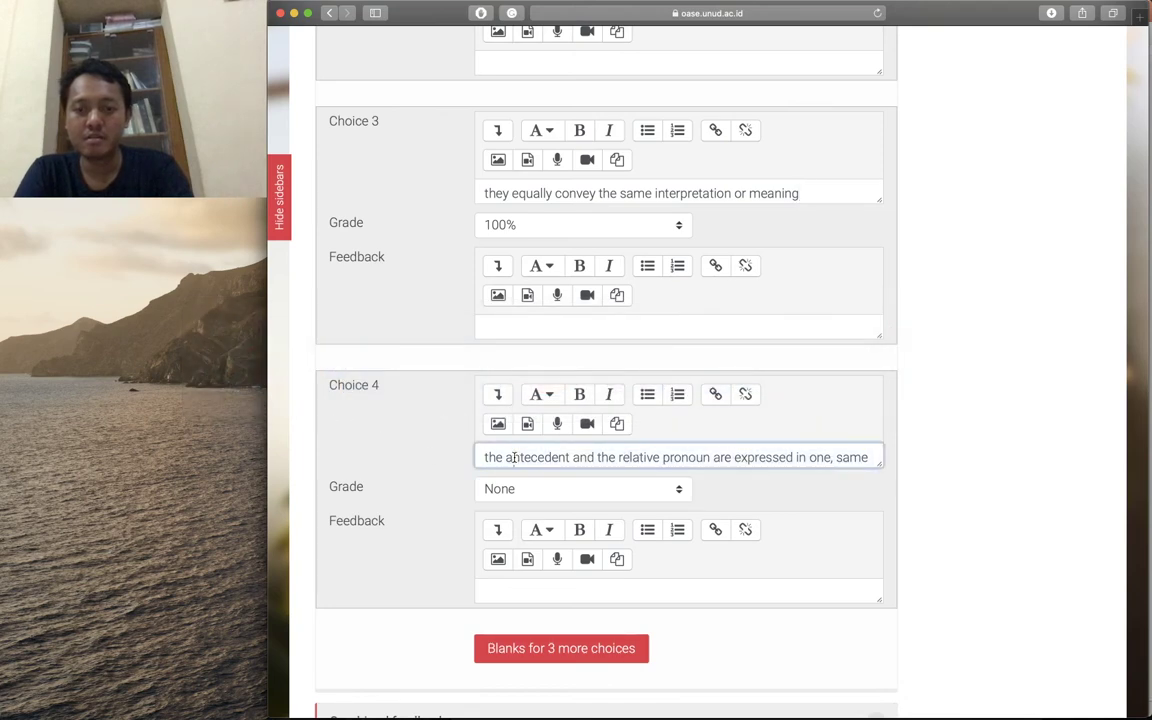
pyautogui.press('super+Tab')
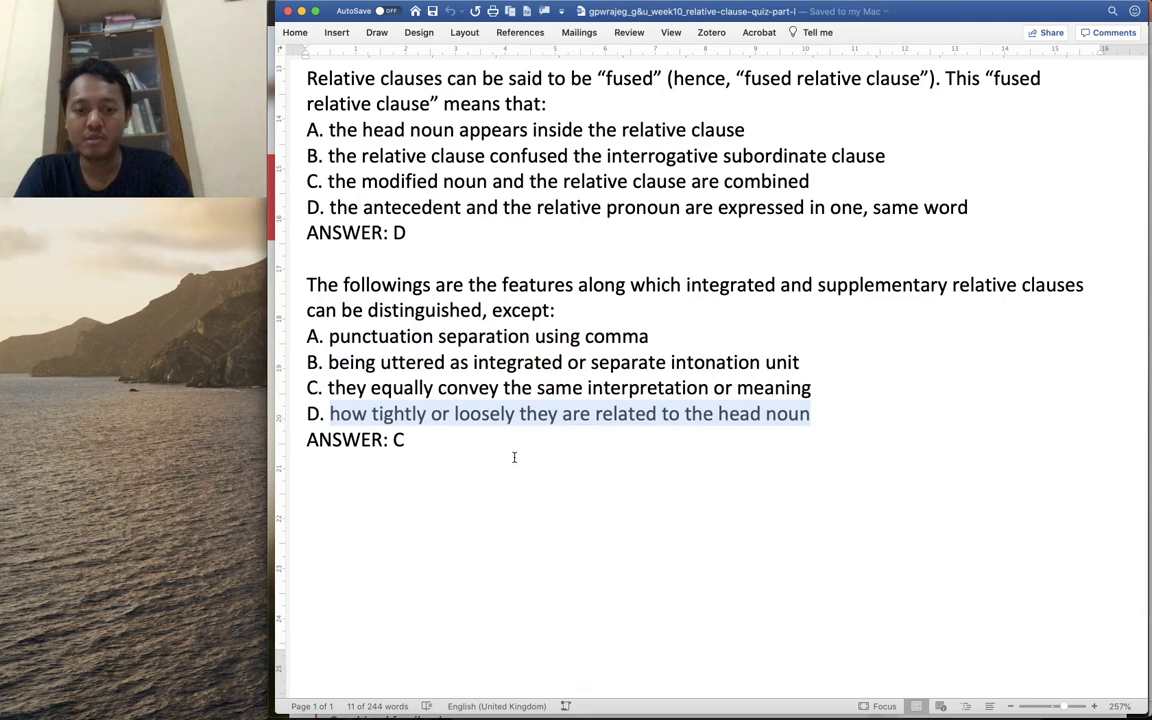
pyautogui.press('super+Tab')
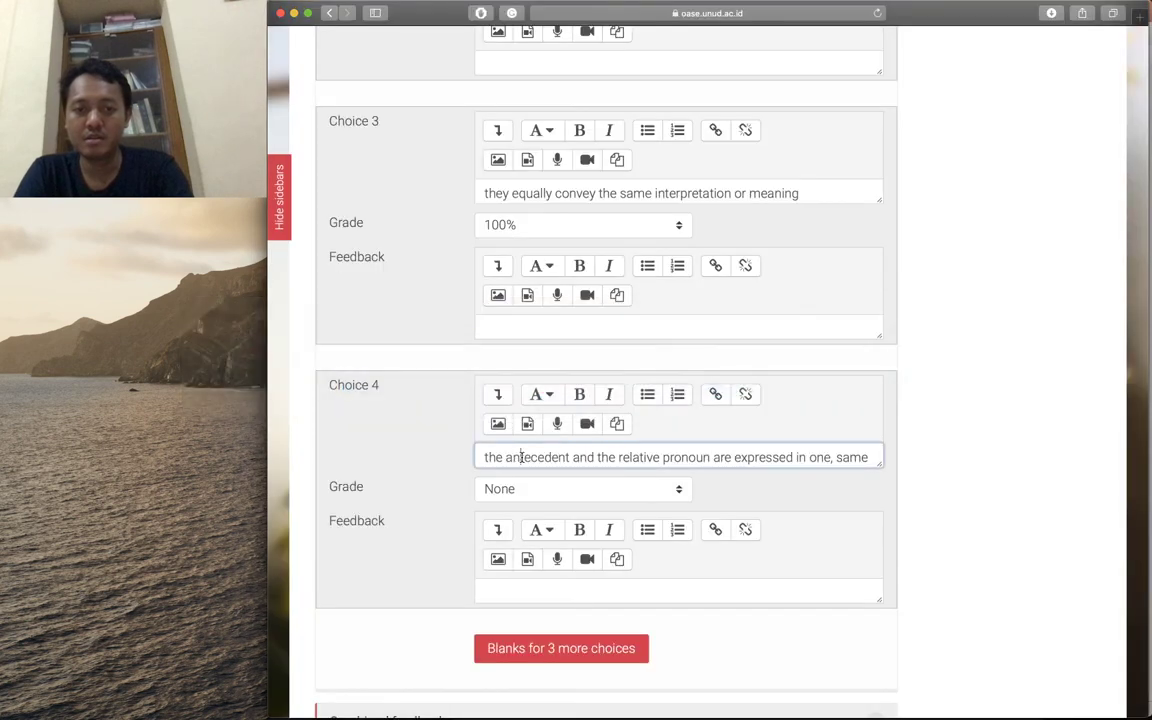
pyautogui.press('super+a')
pyautogui.press('super+v')
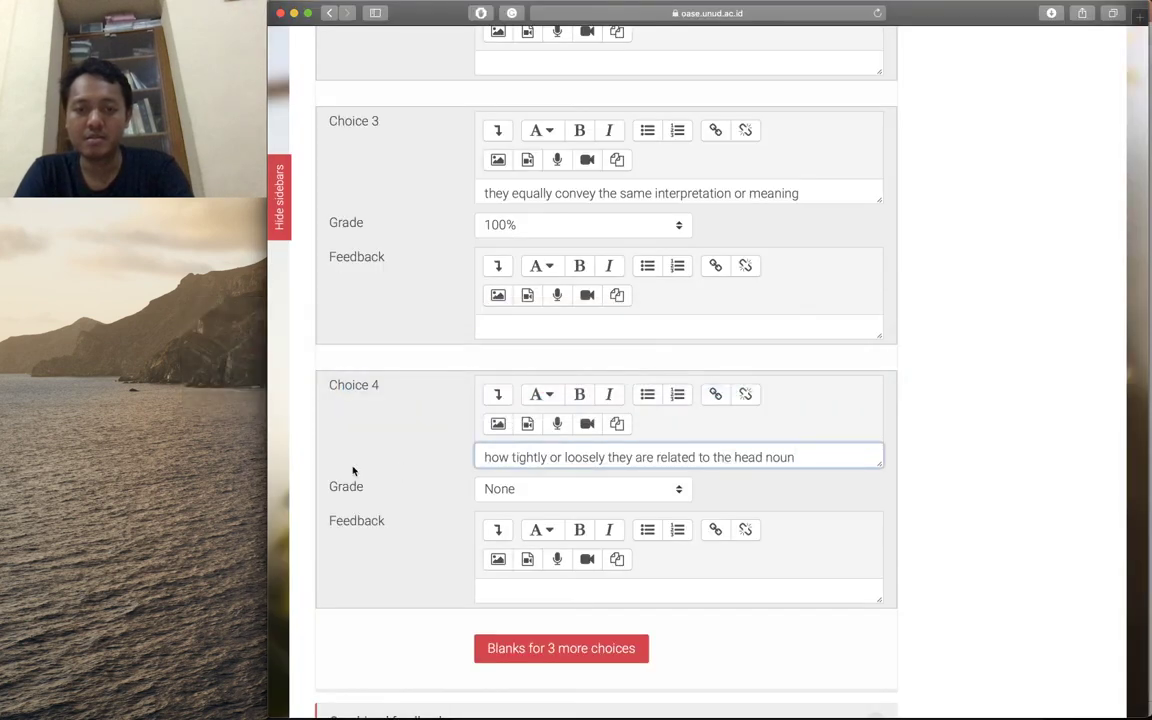
# - Check the filled-in choices of question Q2 and save the changes, returning to the question bank
pyautogui.scroll(-2, 352, 470)
pyautogui.scroll(5, 352, 470)
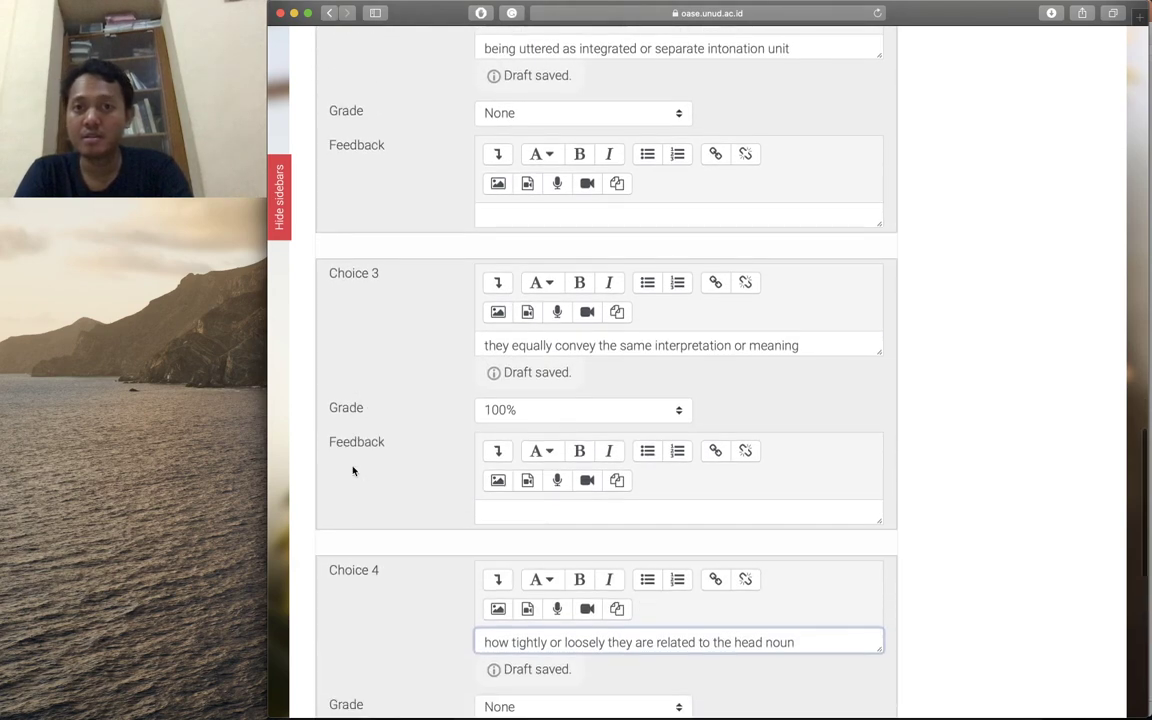
pyautogui.scroll(-10, 352, 470)
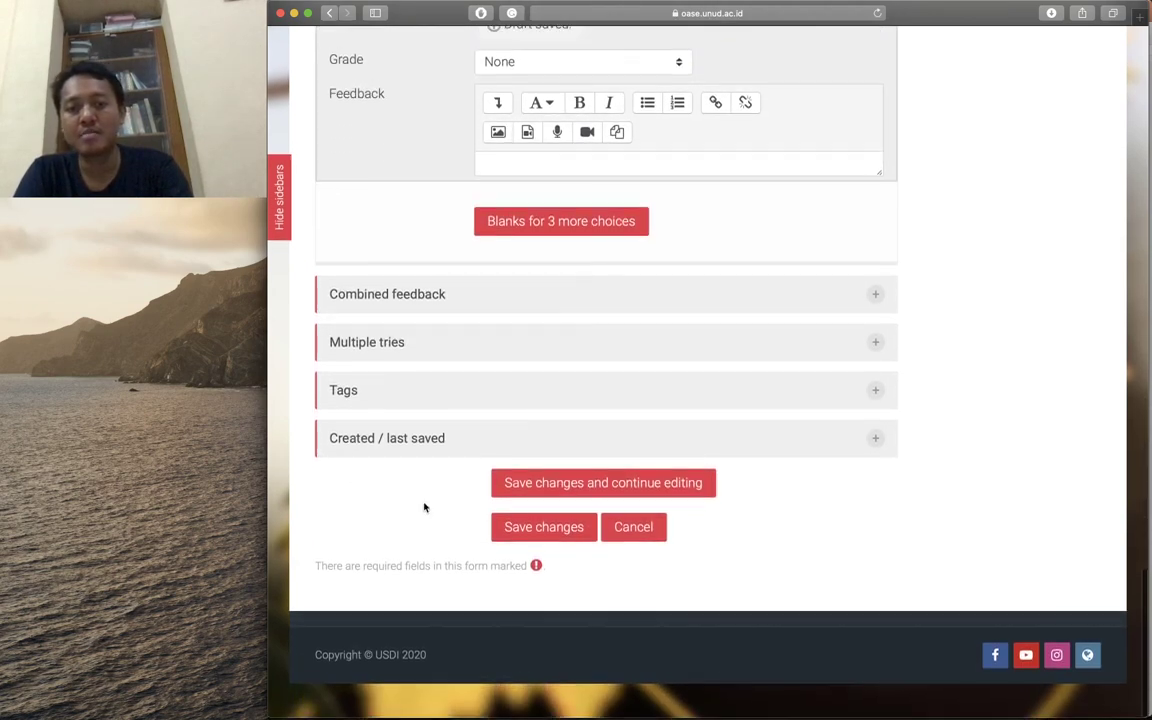
pyautogui.click(531, 538)
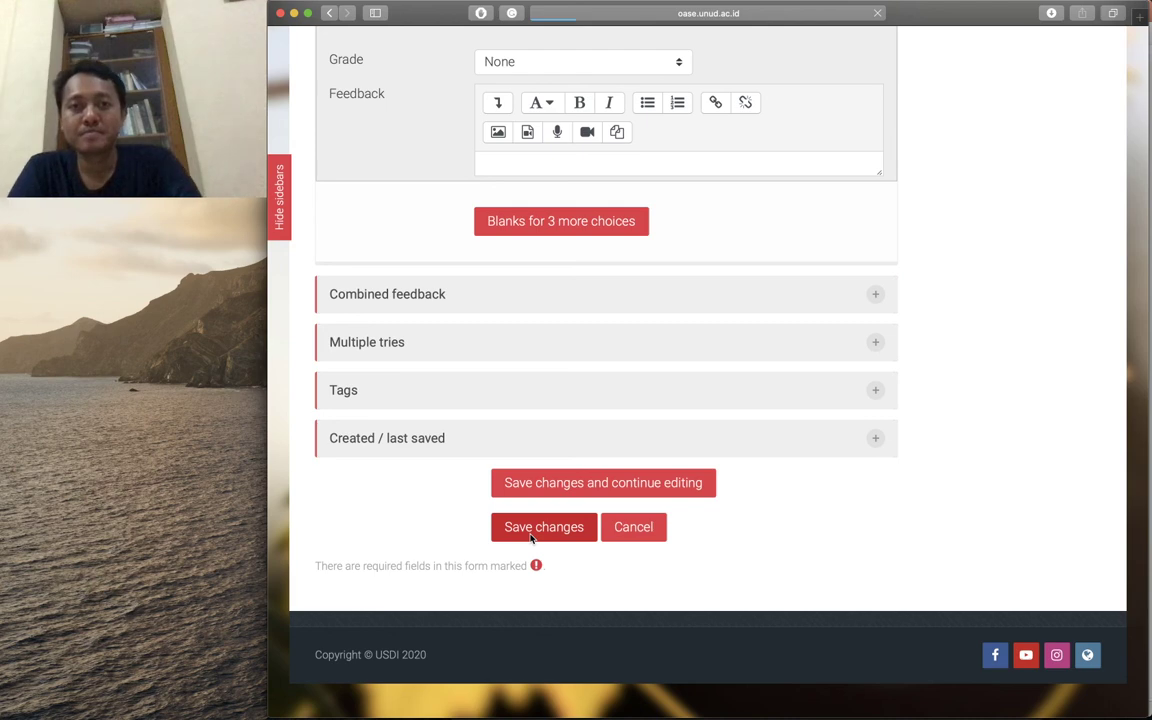
# - Preview question Q2 from the question bank, examine its mark, question text and answer choices, and close the preview
pyautogui.scroll(-5, 531, 539)
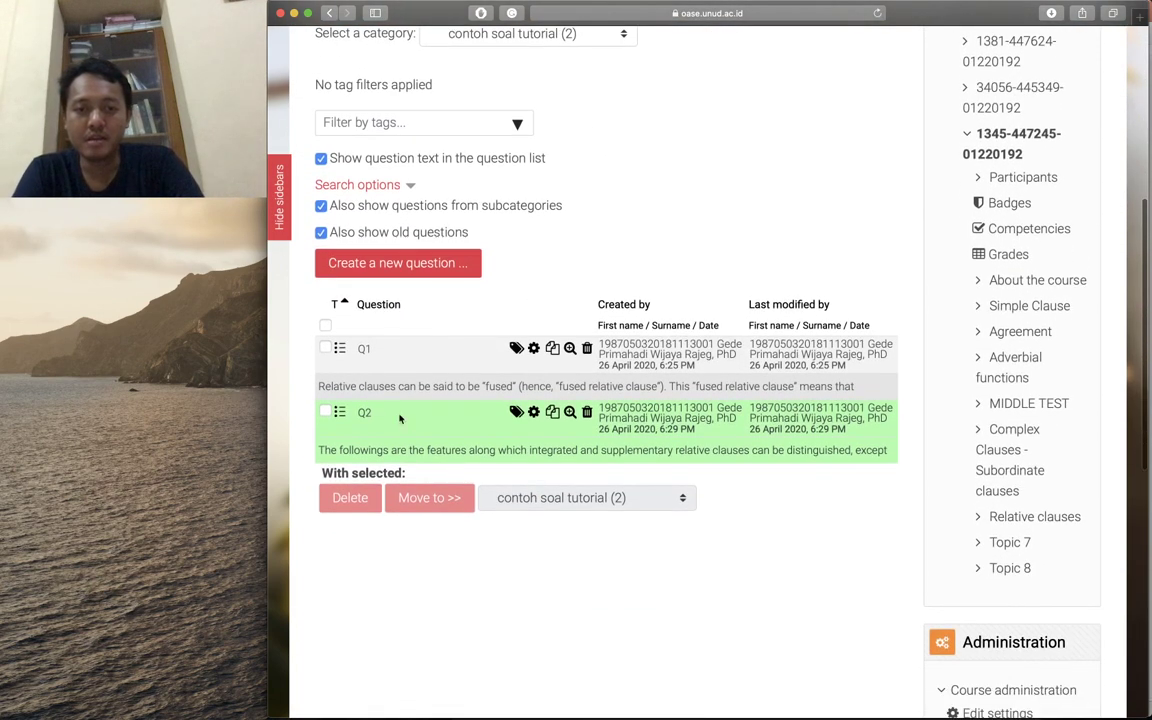
pyautogui.click(570, 413)
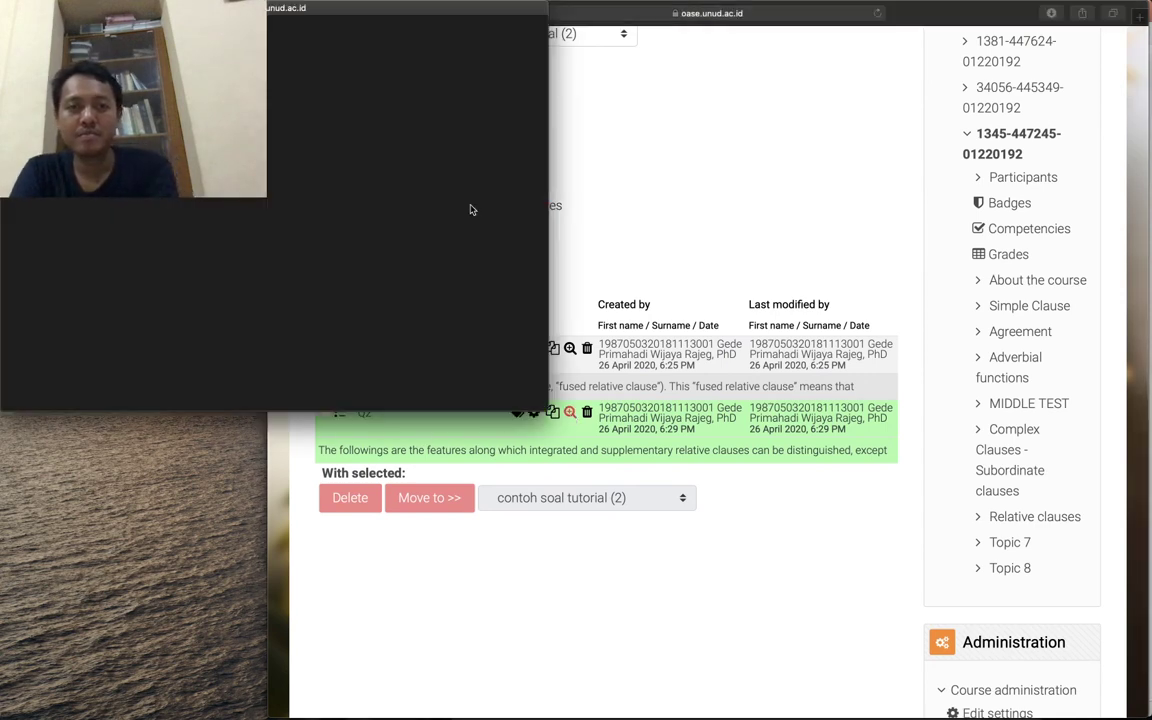
pyautogui.moveTo(431, 17); pyautogui.dragTo(694, 17)
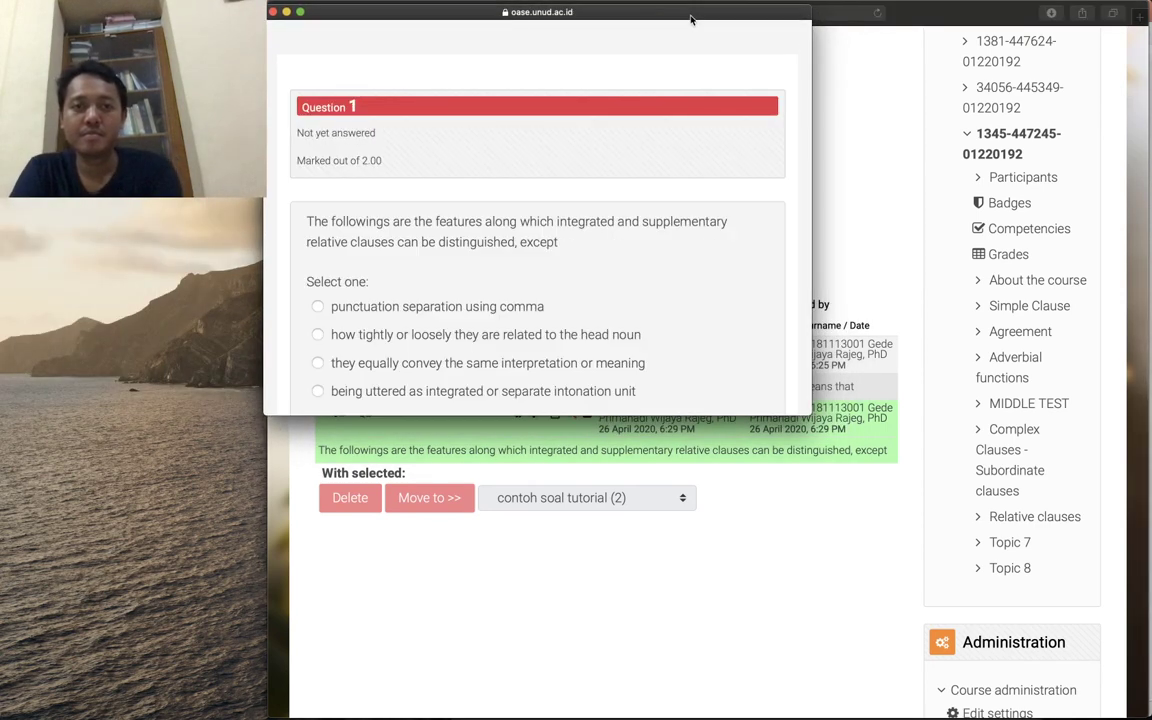
pyautogui.scroll(-3, 591, 241)
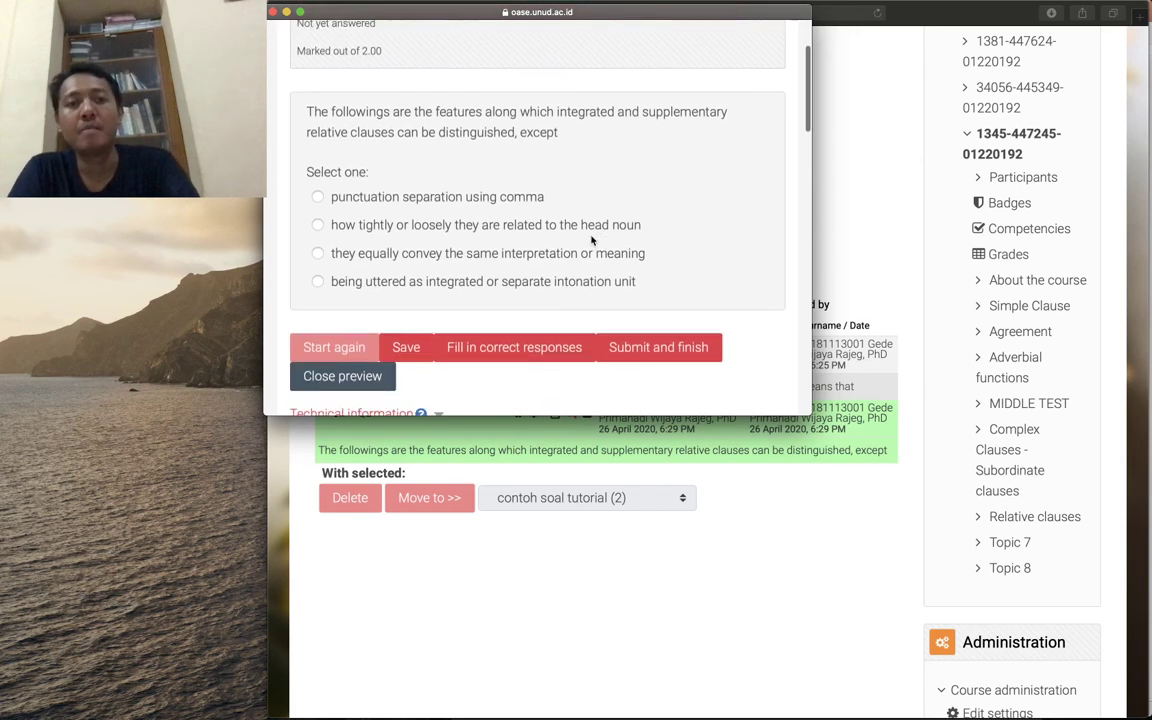
pyautogui.scroll(1, 591, 241)
pyautogui.scroll(-1, 591, 240)
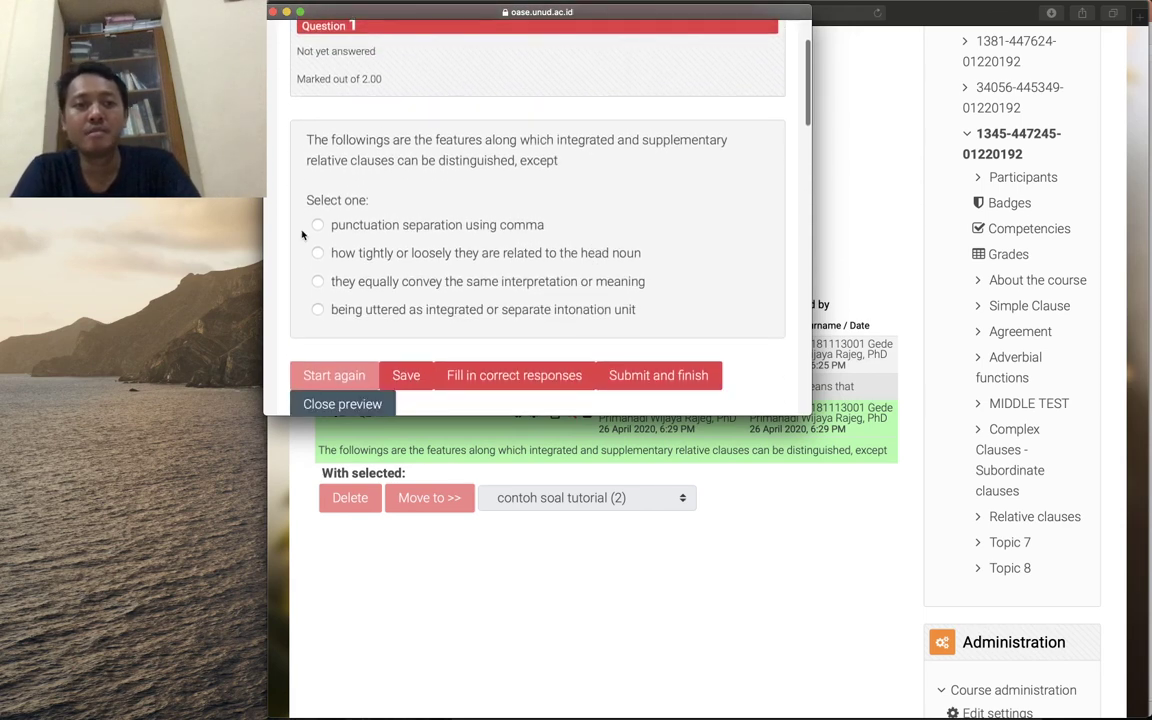
pyautogui.scroll(1, 300, 240)
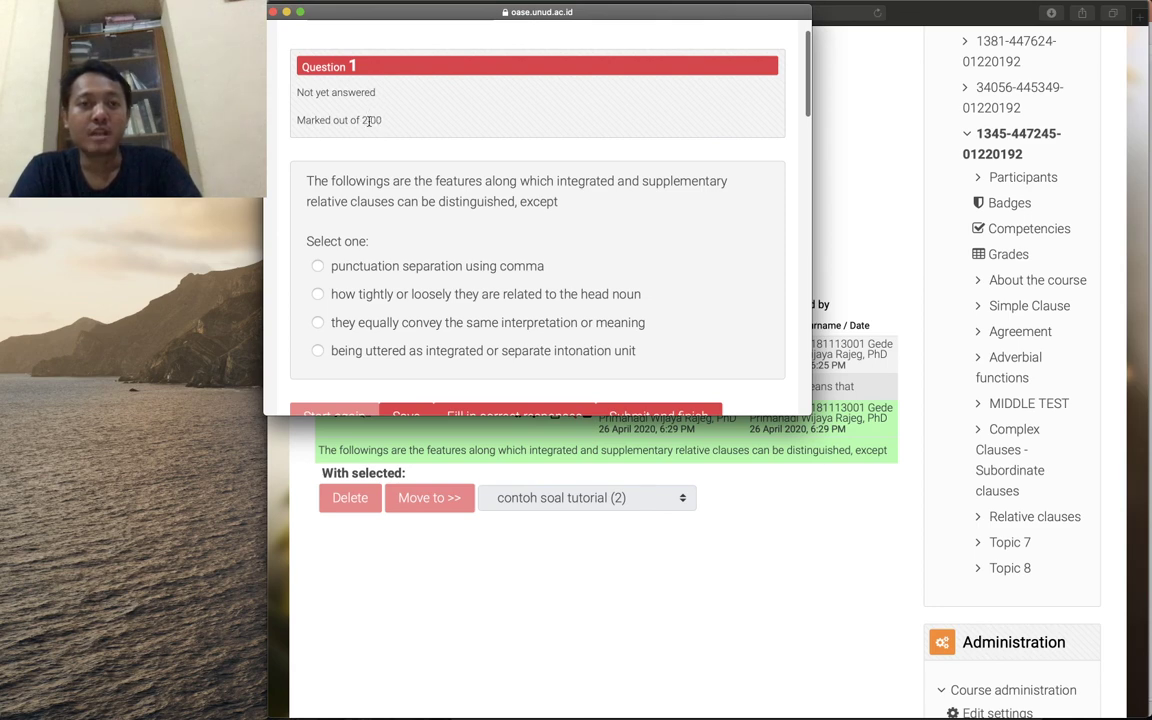
pyautogui.scroll(-4, 363, 172)
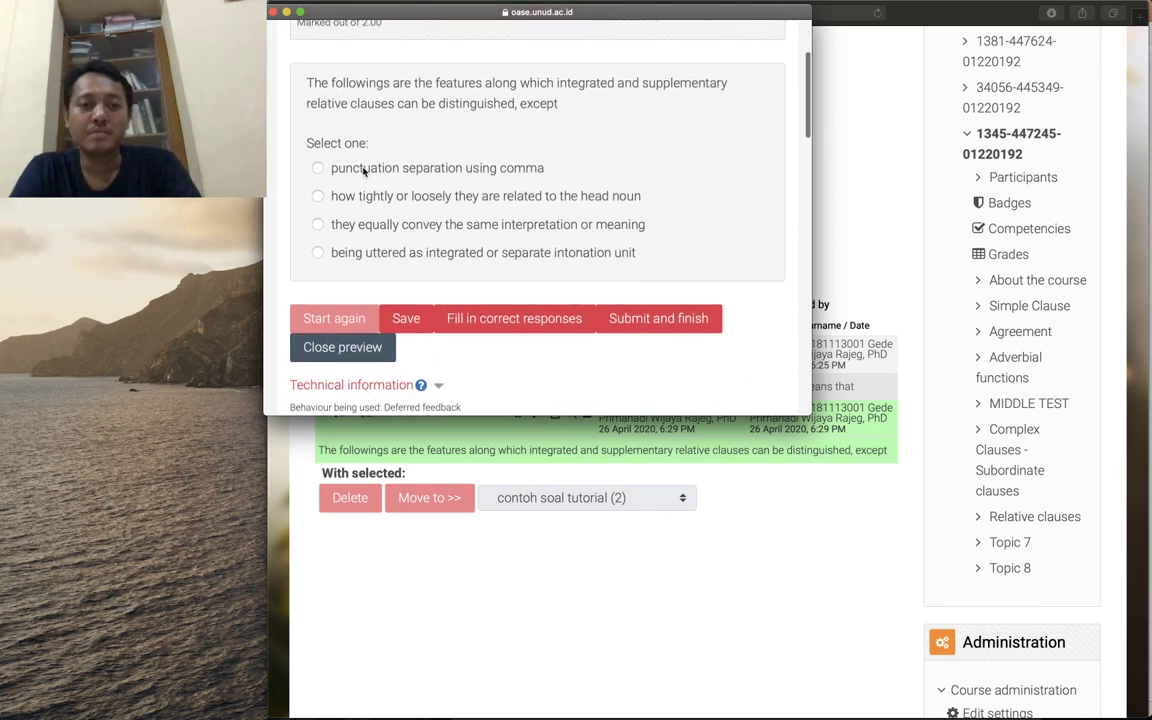
pyautogui.scroll(-1, 363, 172)
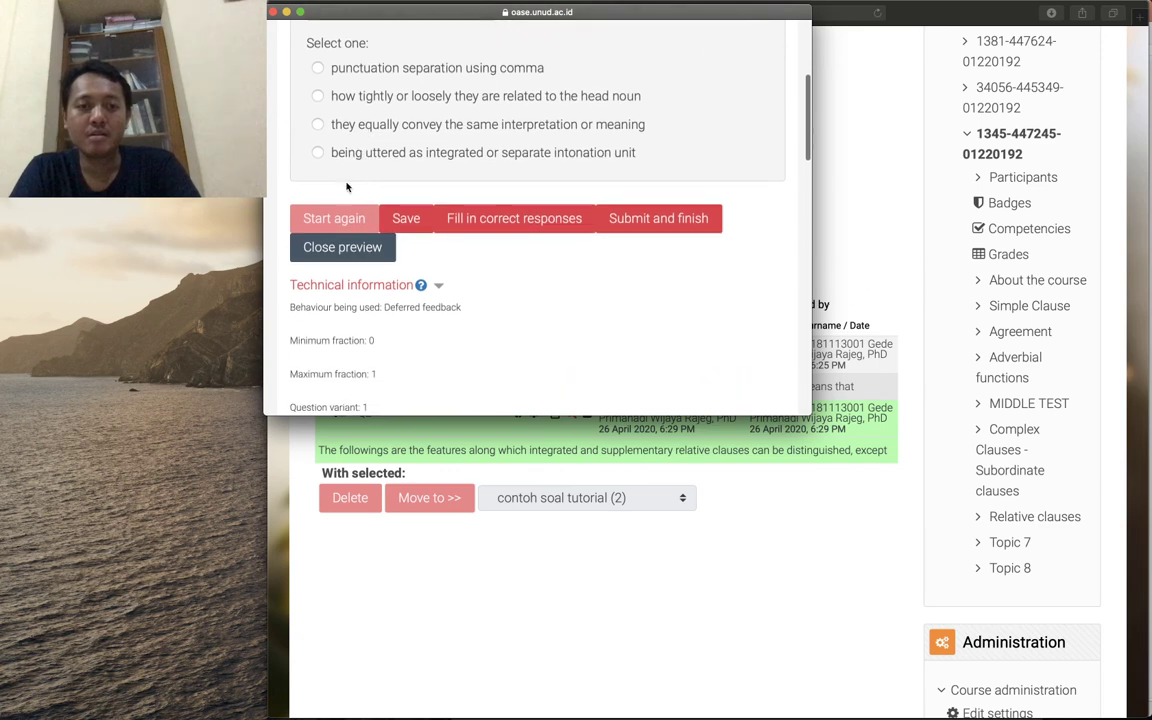
pyautogui.click(340, 250)
pyautogui.scroll(5, 503, 326)
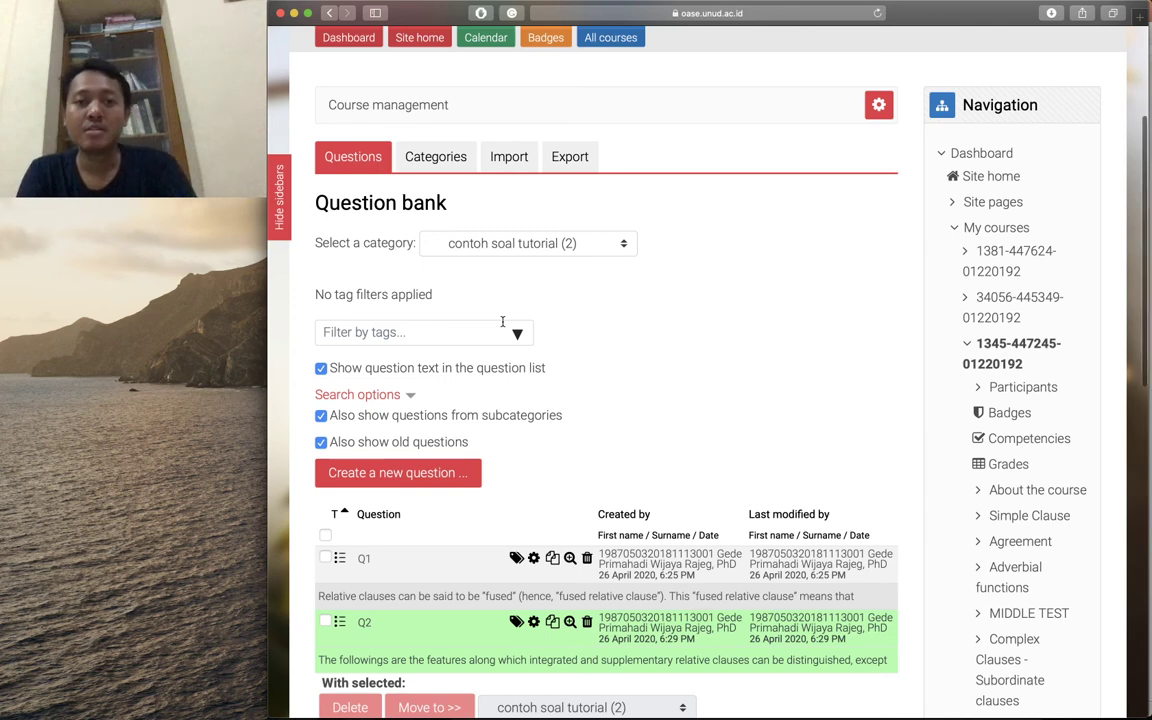
pyautogui.scroll(5, 503, 321)
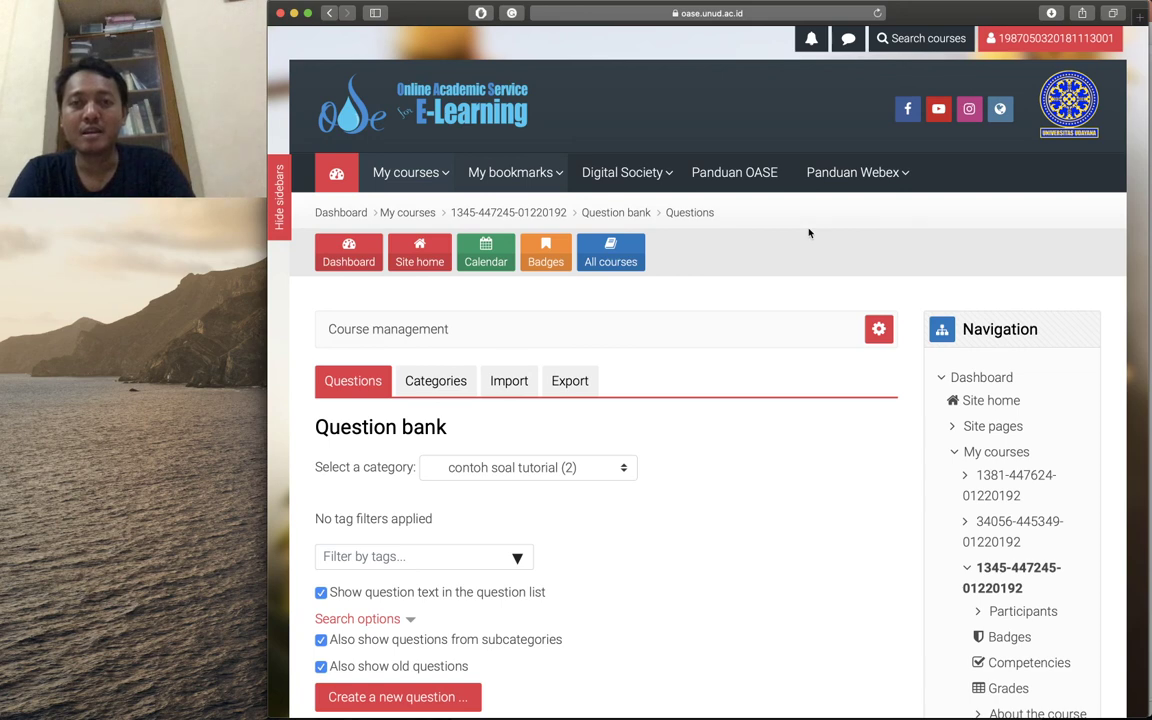
pyautogui.click(683, 7)
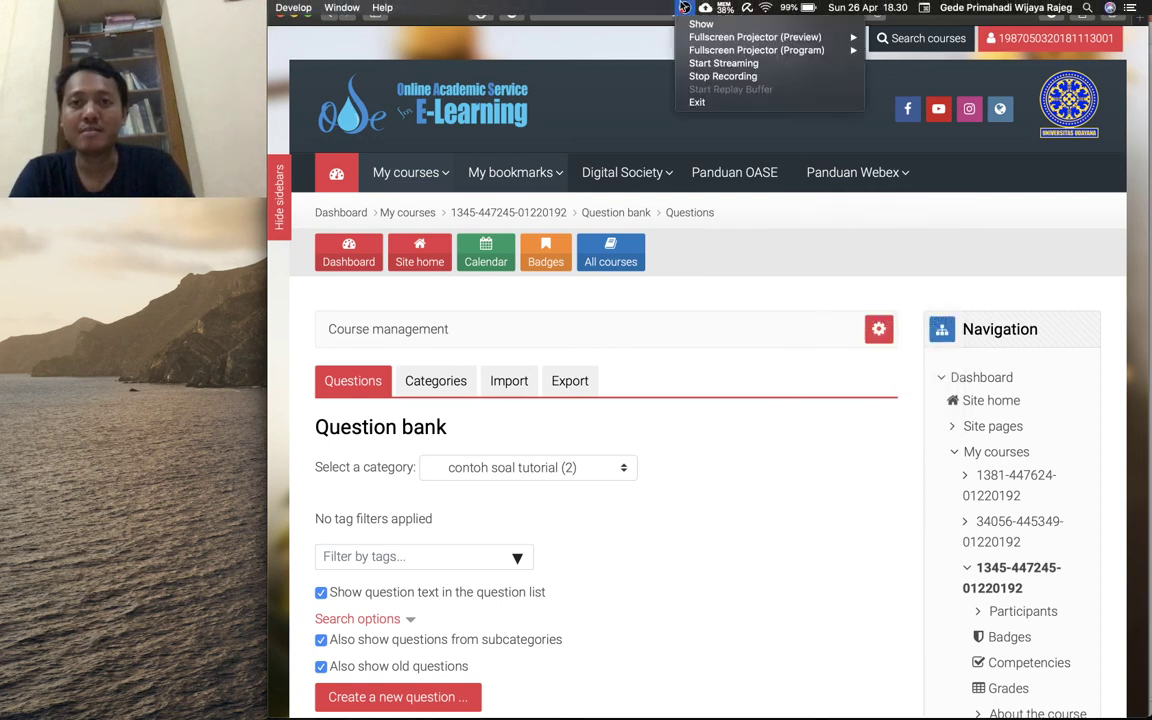